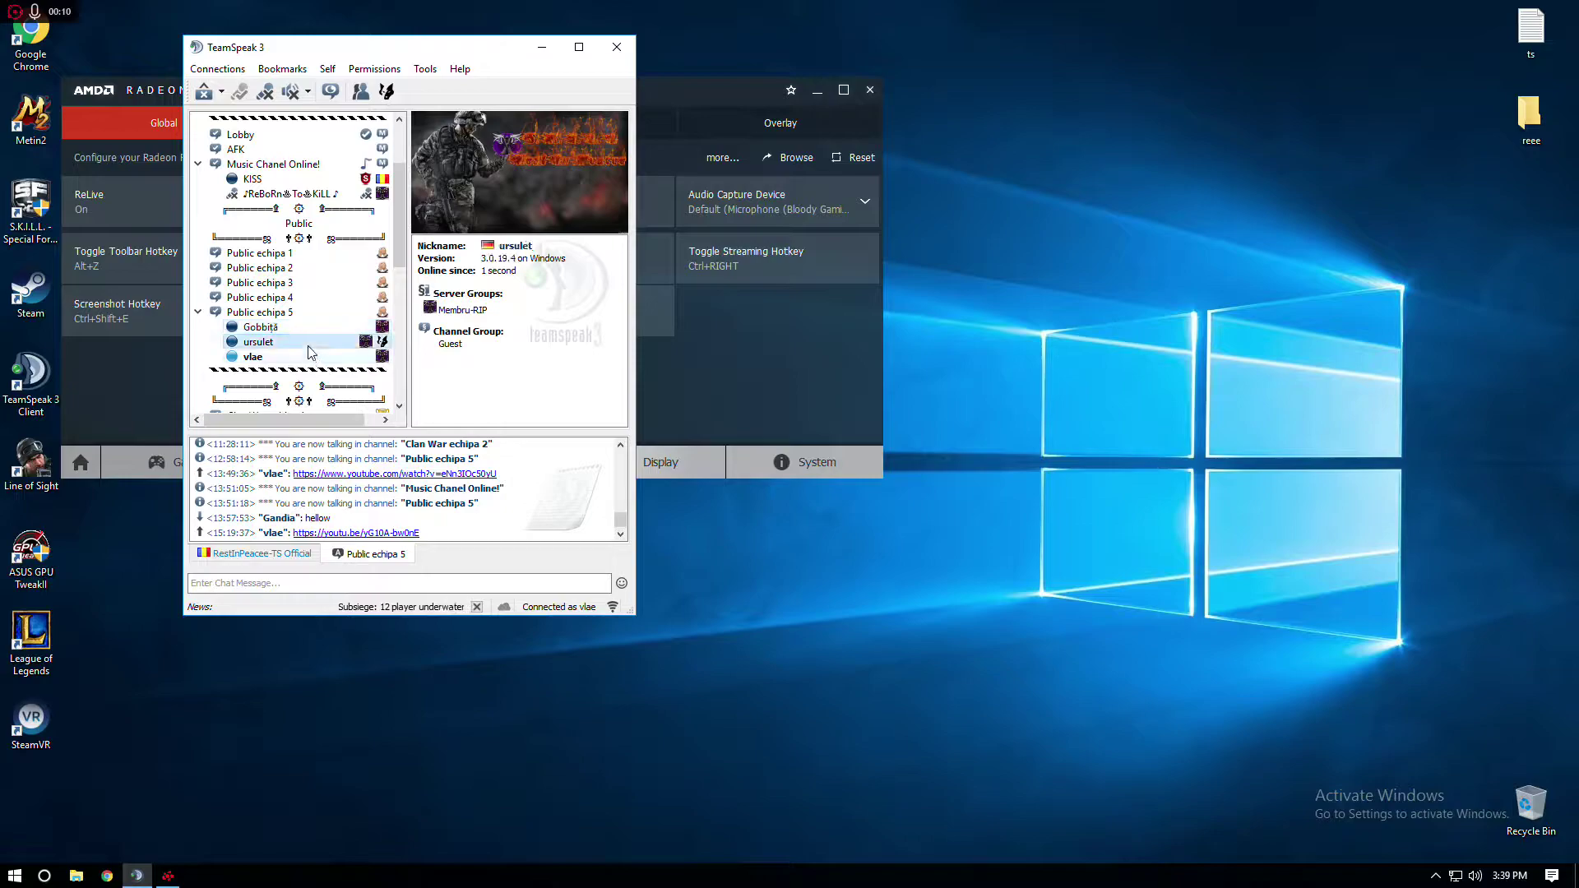
Inspect the client details of several members in Public echipa 5 and the Music Chanel Online! channel.
left_click(325, 342)
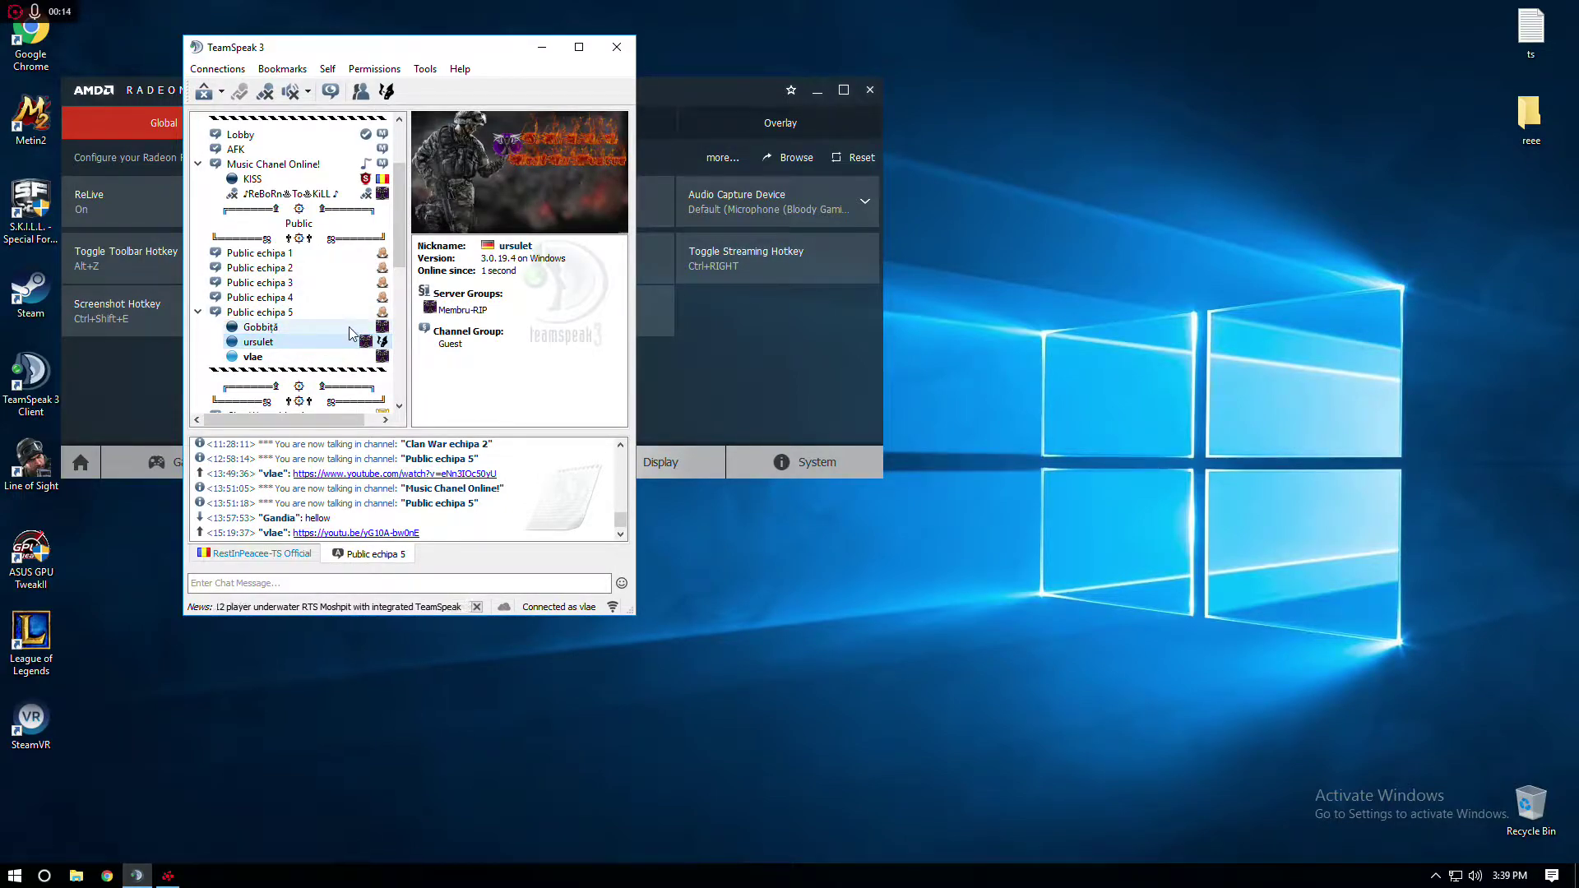
left_click(312, 328)
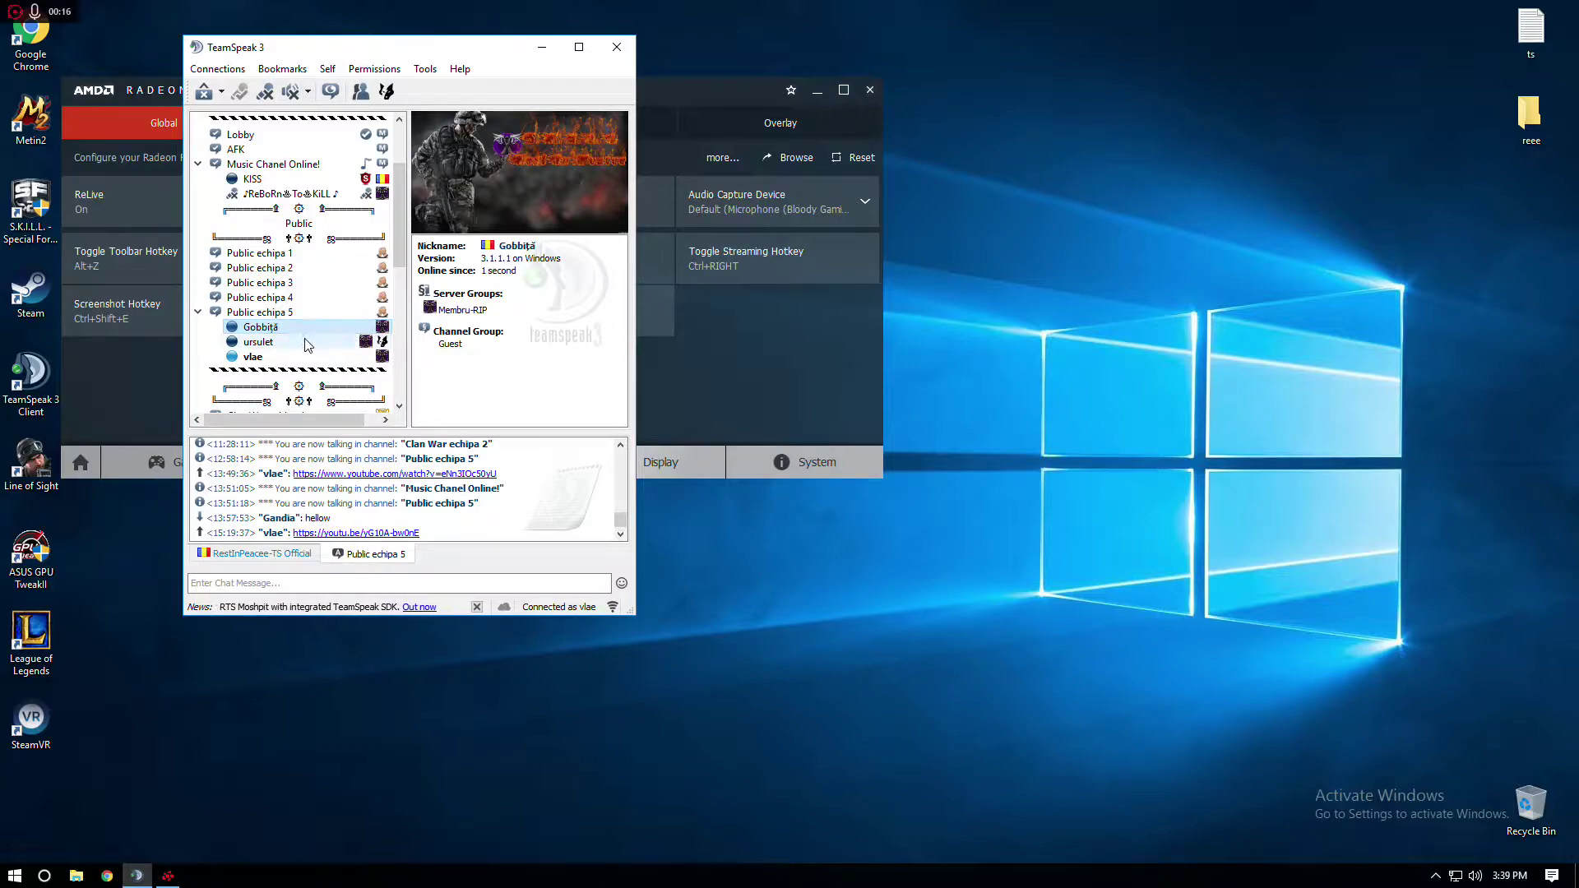
left_click(276, 253)
left_click(253, 178)
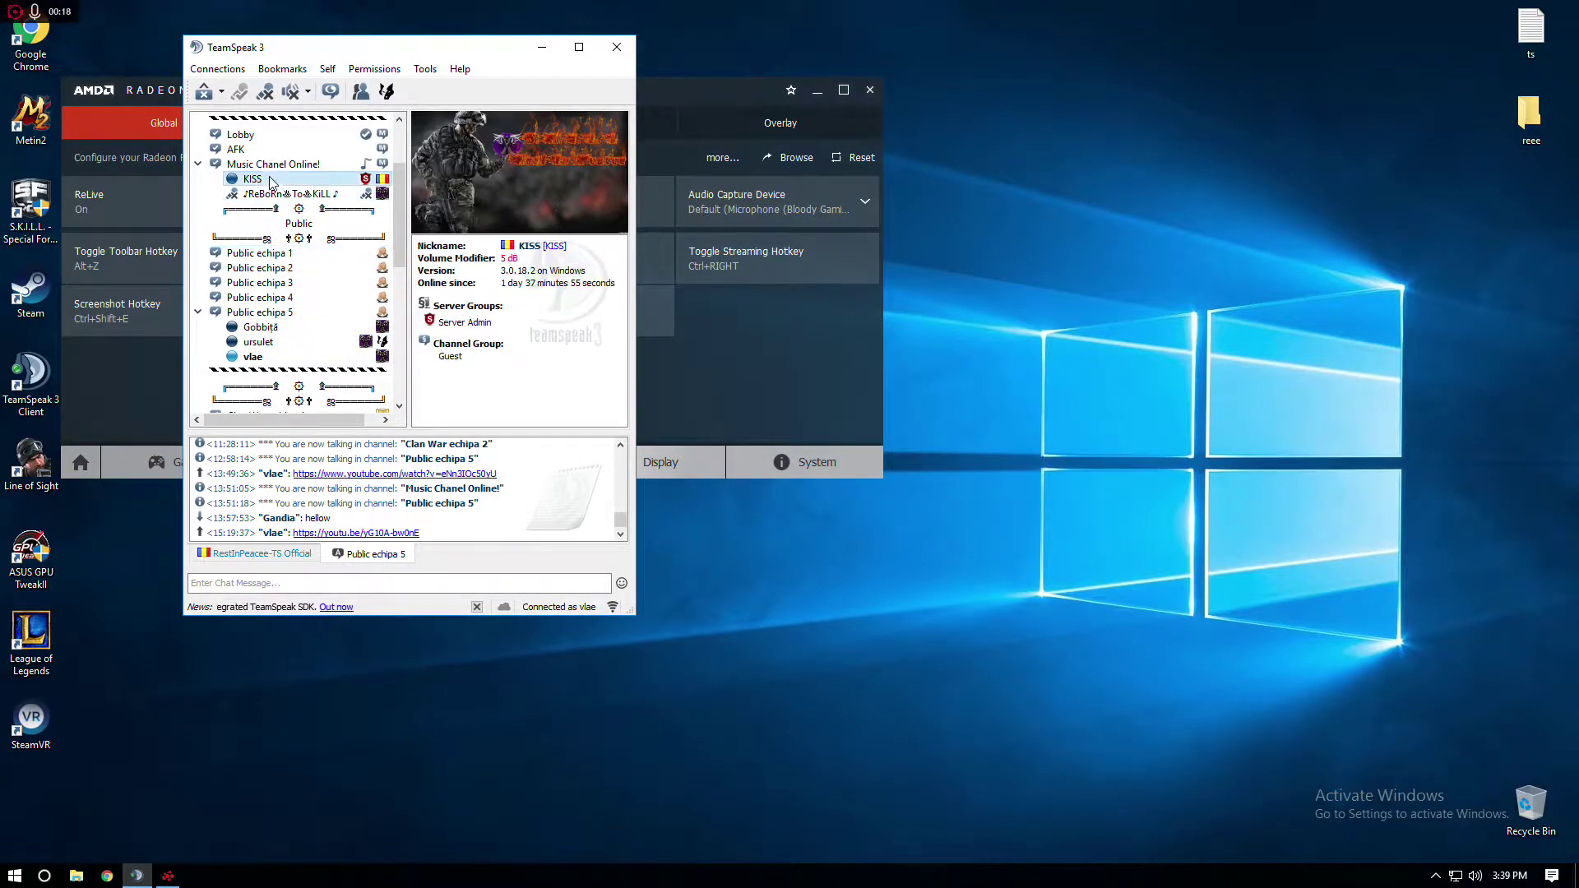
left_click(288, 193)
scroll(295, 309, "up", 2)
scroll(295, 309, "up", 1)
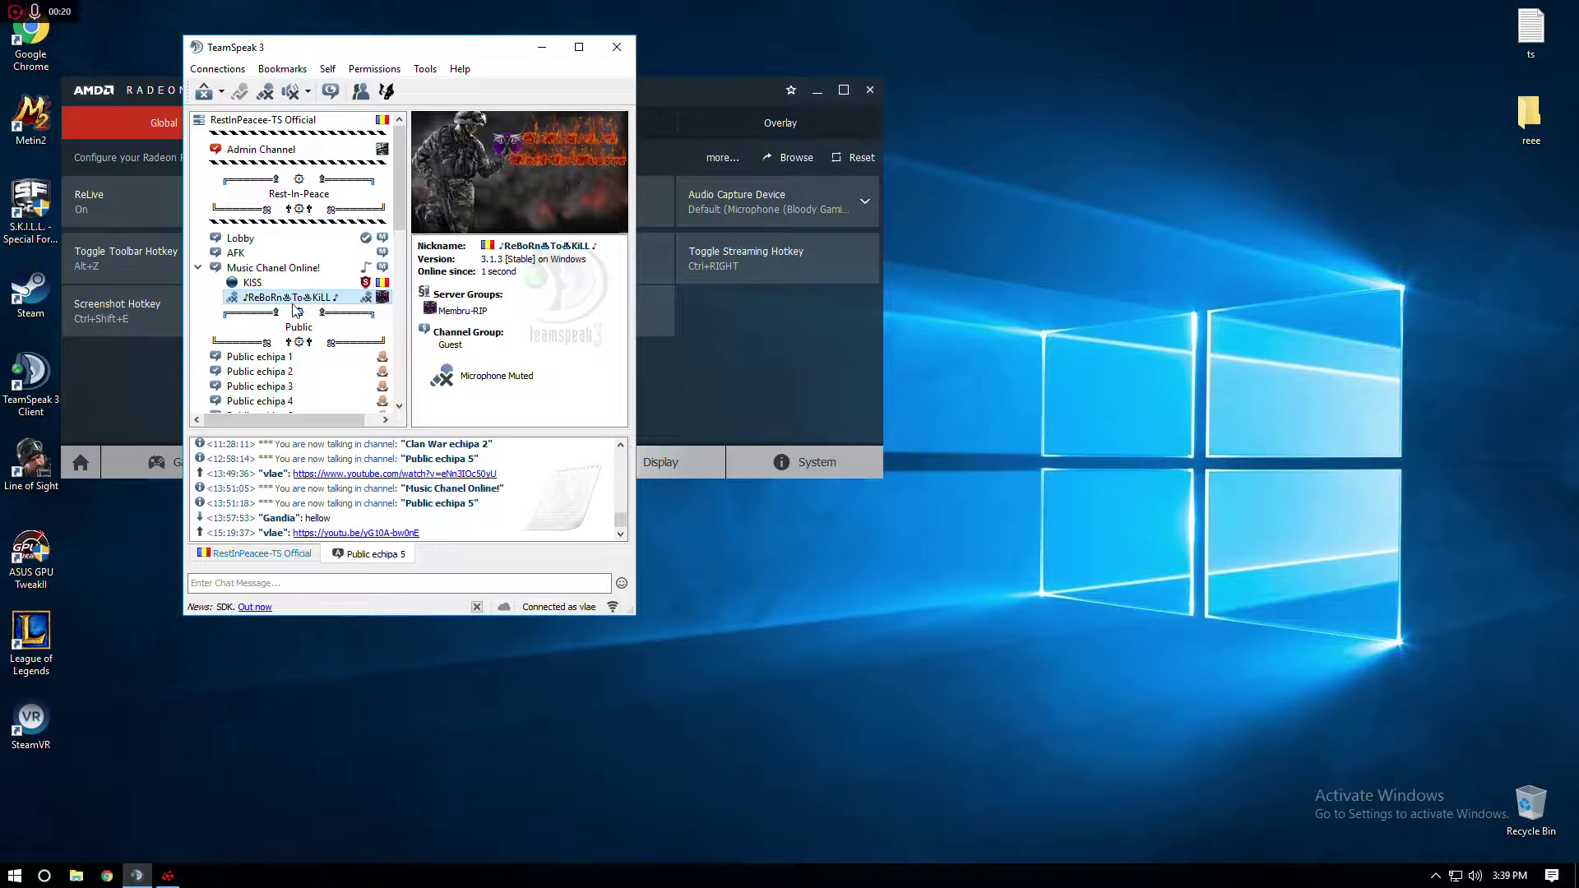
Minimize TeamSpeak, and reposition the Radeon Settings window closer to the middle of the desktop.
left_click(541, 55)
right_click(999, 269)
left_click(1040, 333)
right_click(994, 326)
left_click(1037, 398)
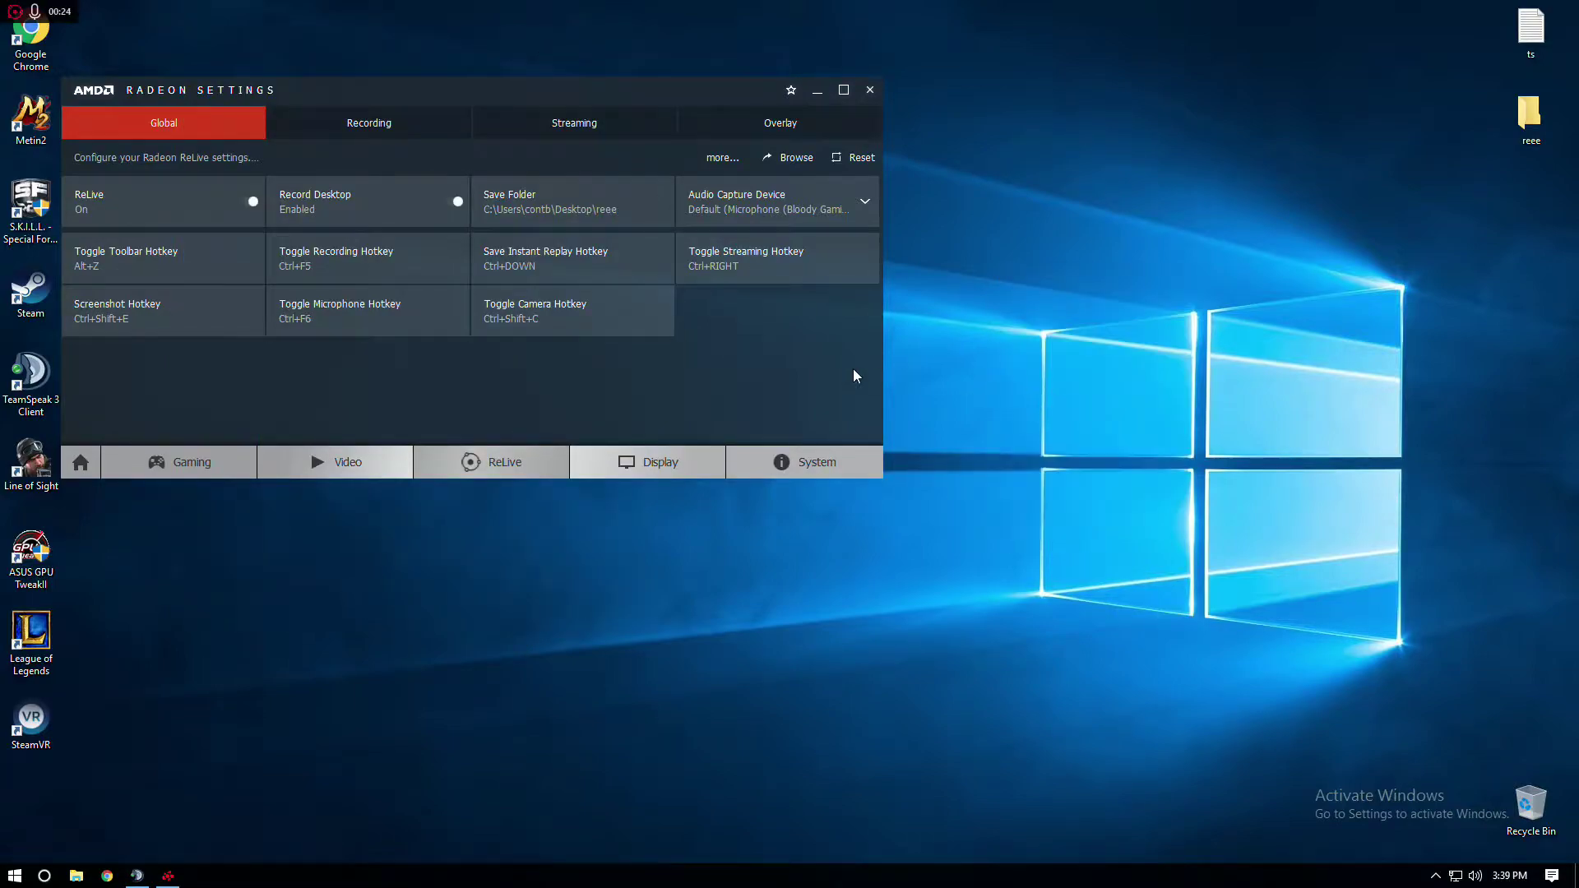
left_click_drag(493, 92, 828, 89)
right_click(437, 470)
left_click(498, 543)
right_click(499, 559)
left_click(578, 629)
right_click(544, 588)
left_click(601, 655)
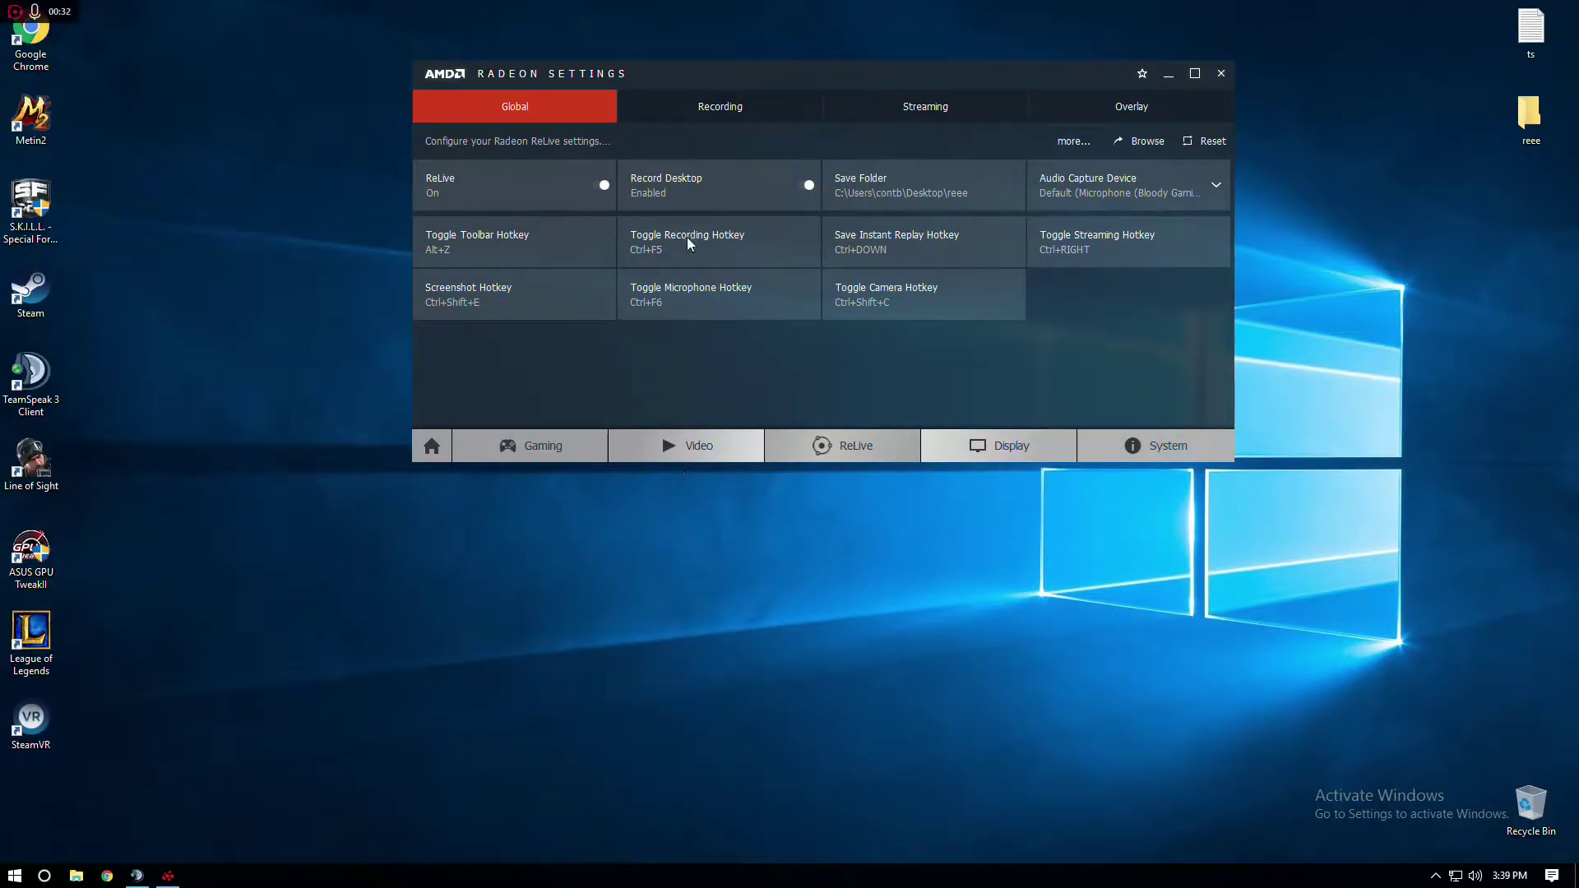
Show the Radeon video profiles, and switch to the Xbox app to open its Game DVR settings.
left_click(688, 451)
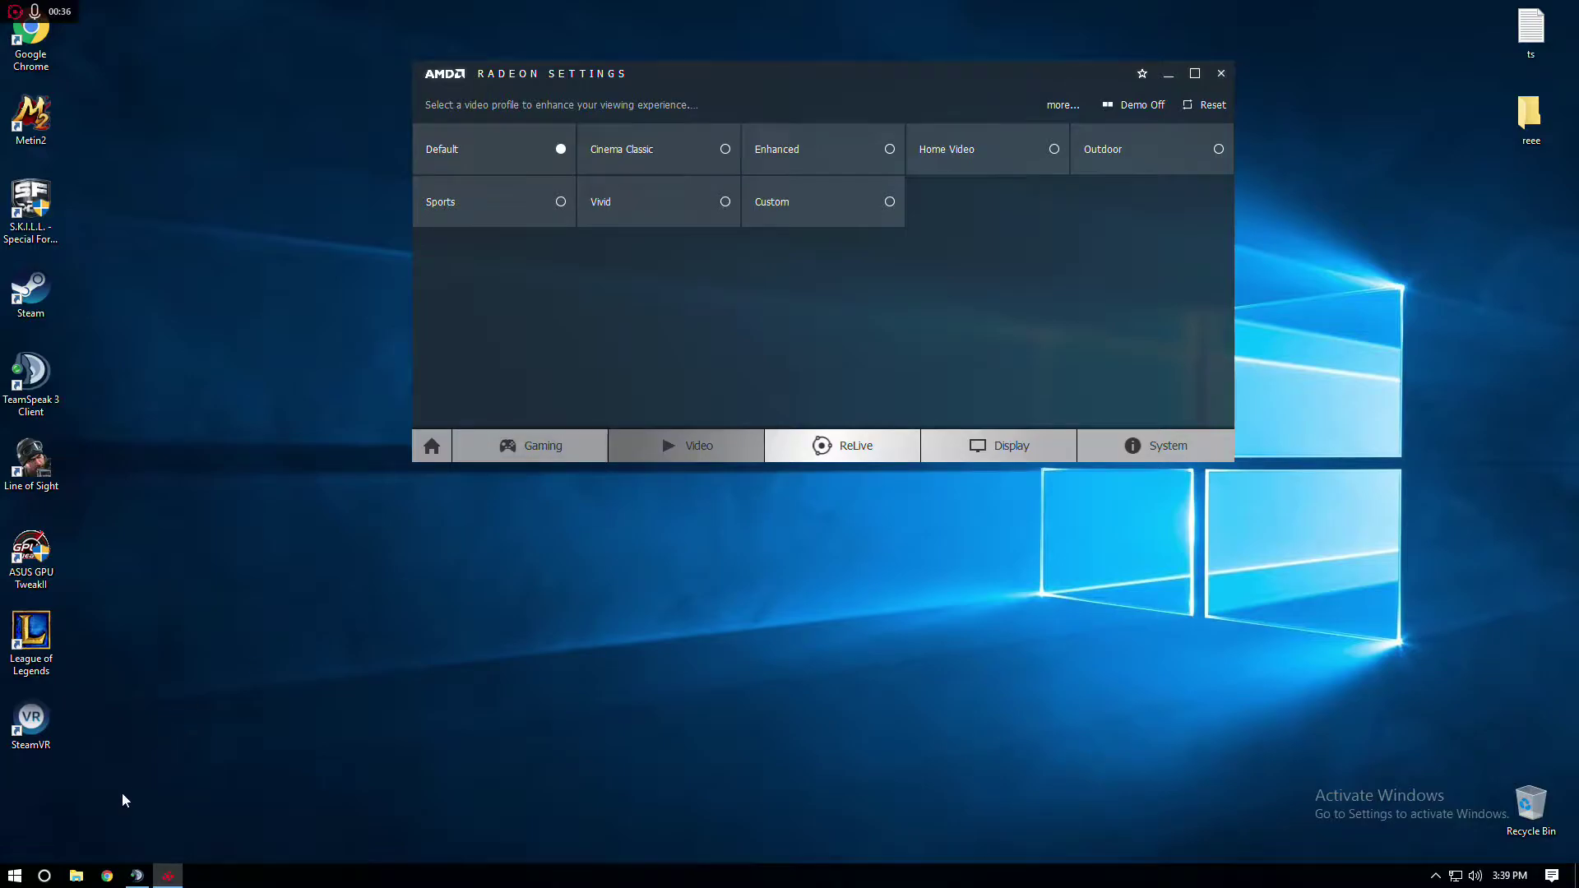
left_click(45, 877)
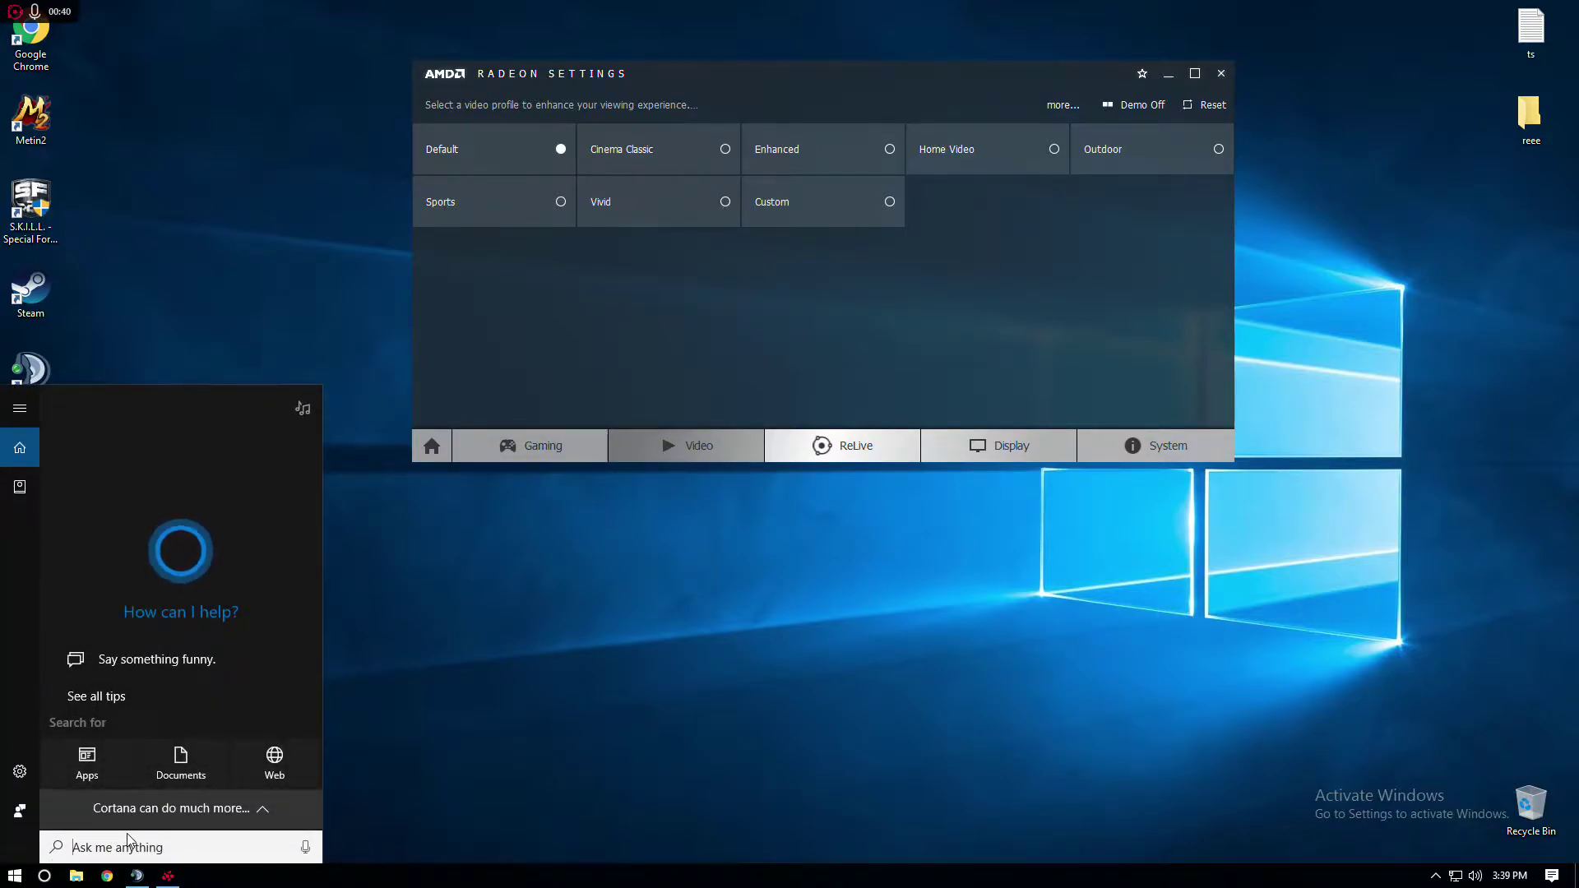
type("xbox")
left_click(131, 481)
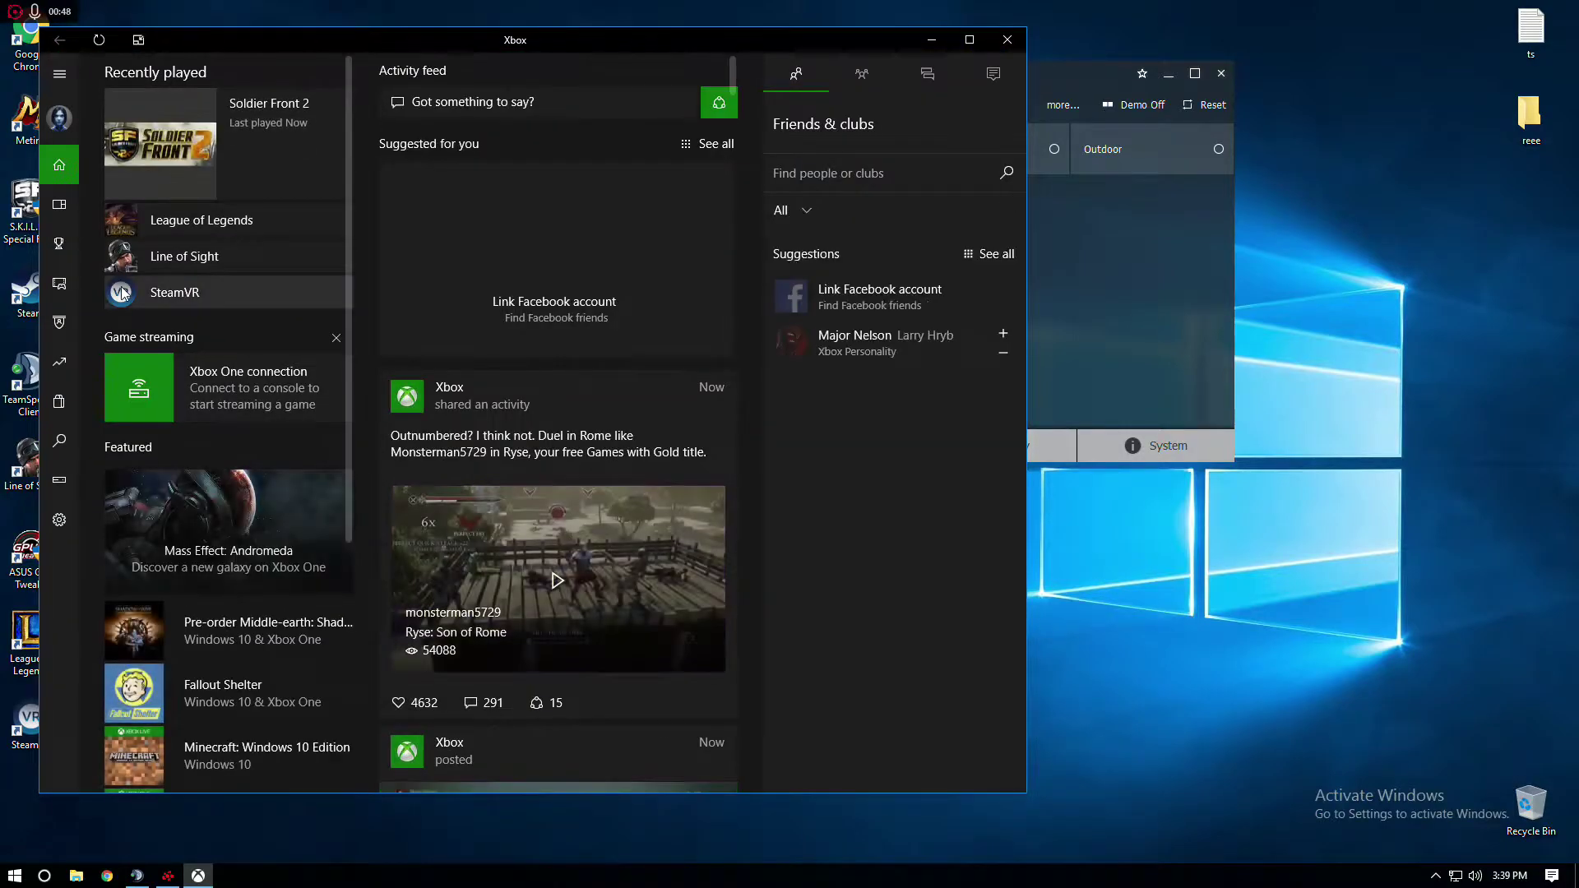
left_click(75, 523)
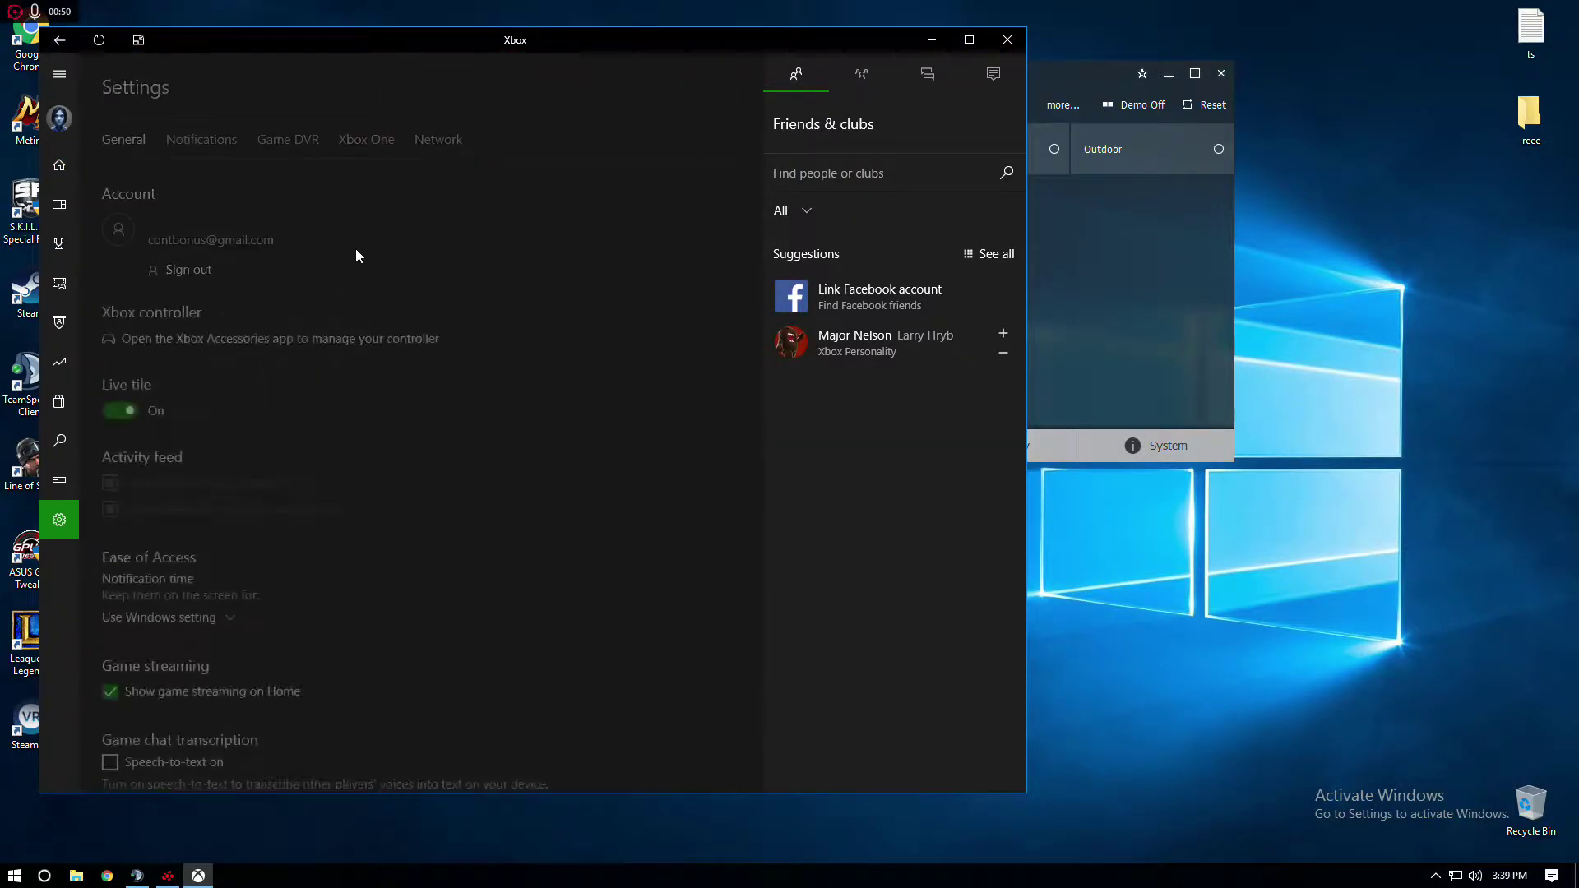
left_click(286, 141)
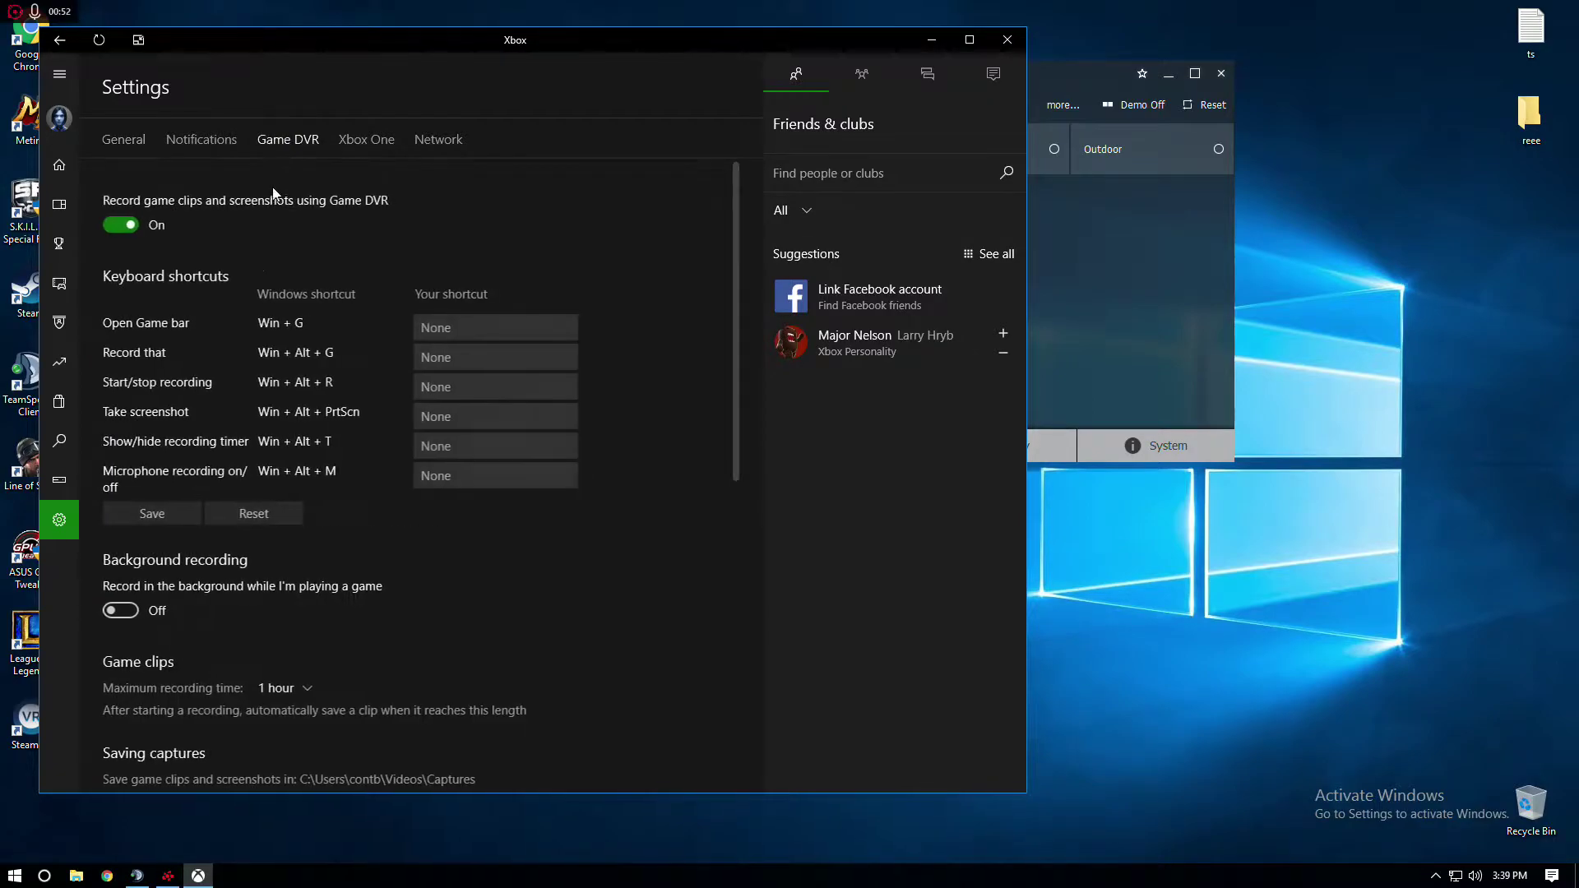
Review the Game DVR shortcuts, audio and video encoding settings, and close the Xbox app.
scroll(225, 401, "down", 6)
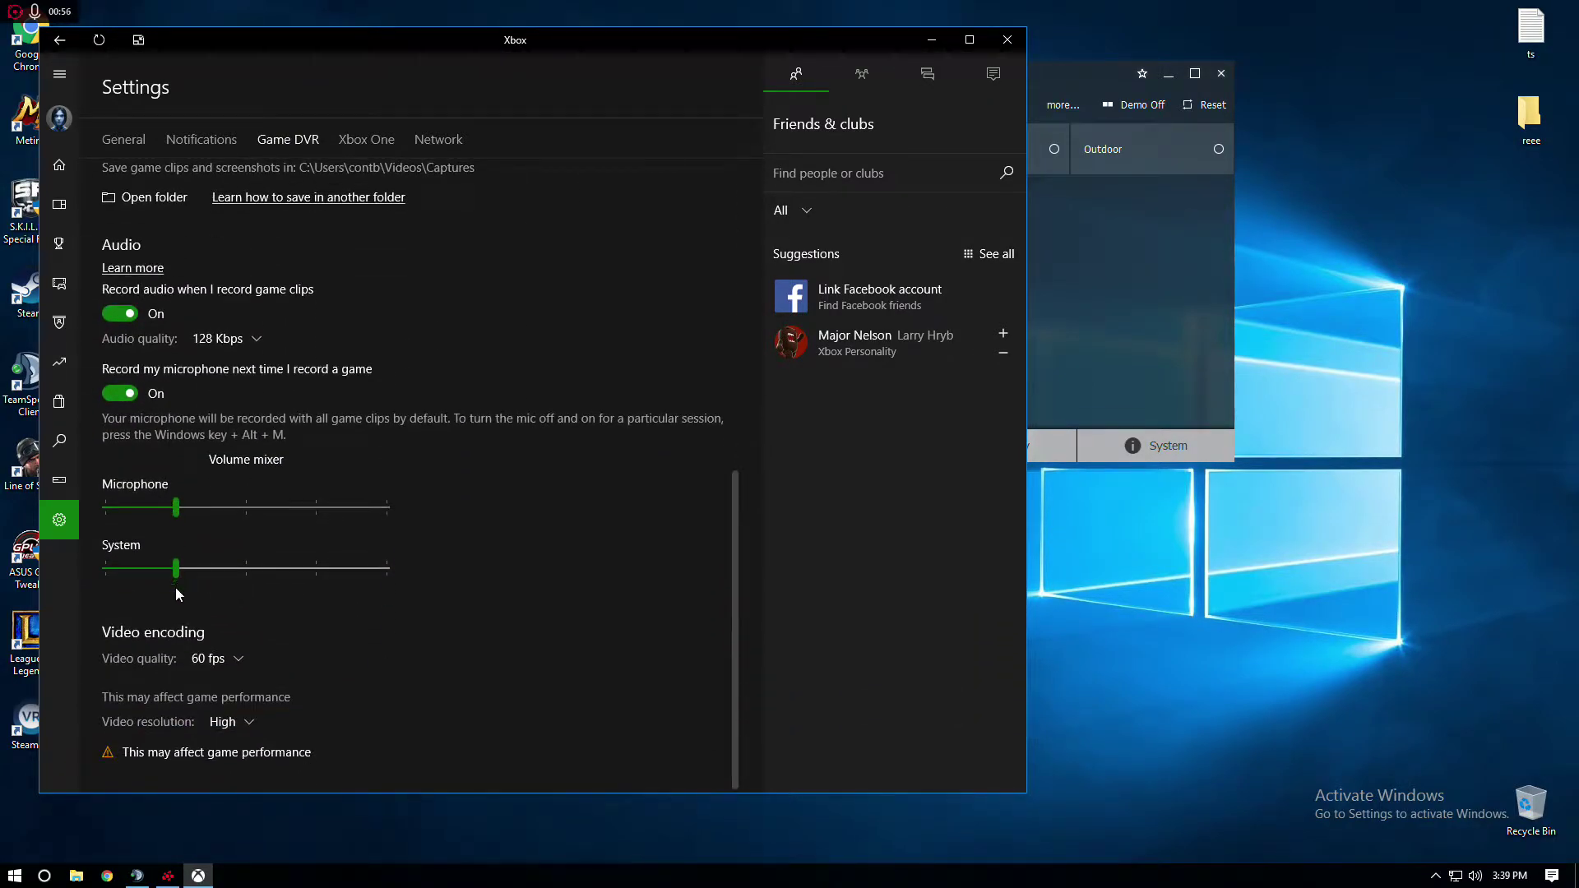
scroll(159, 362, "up", 7)
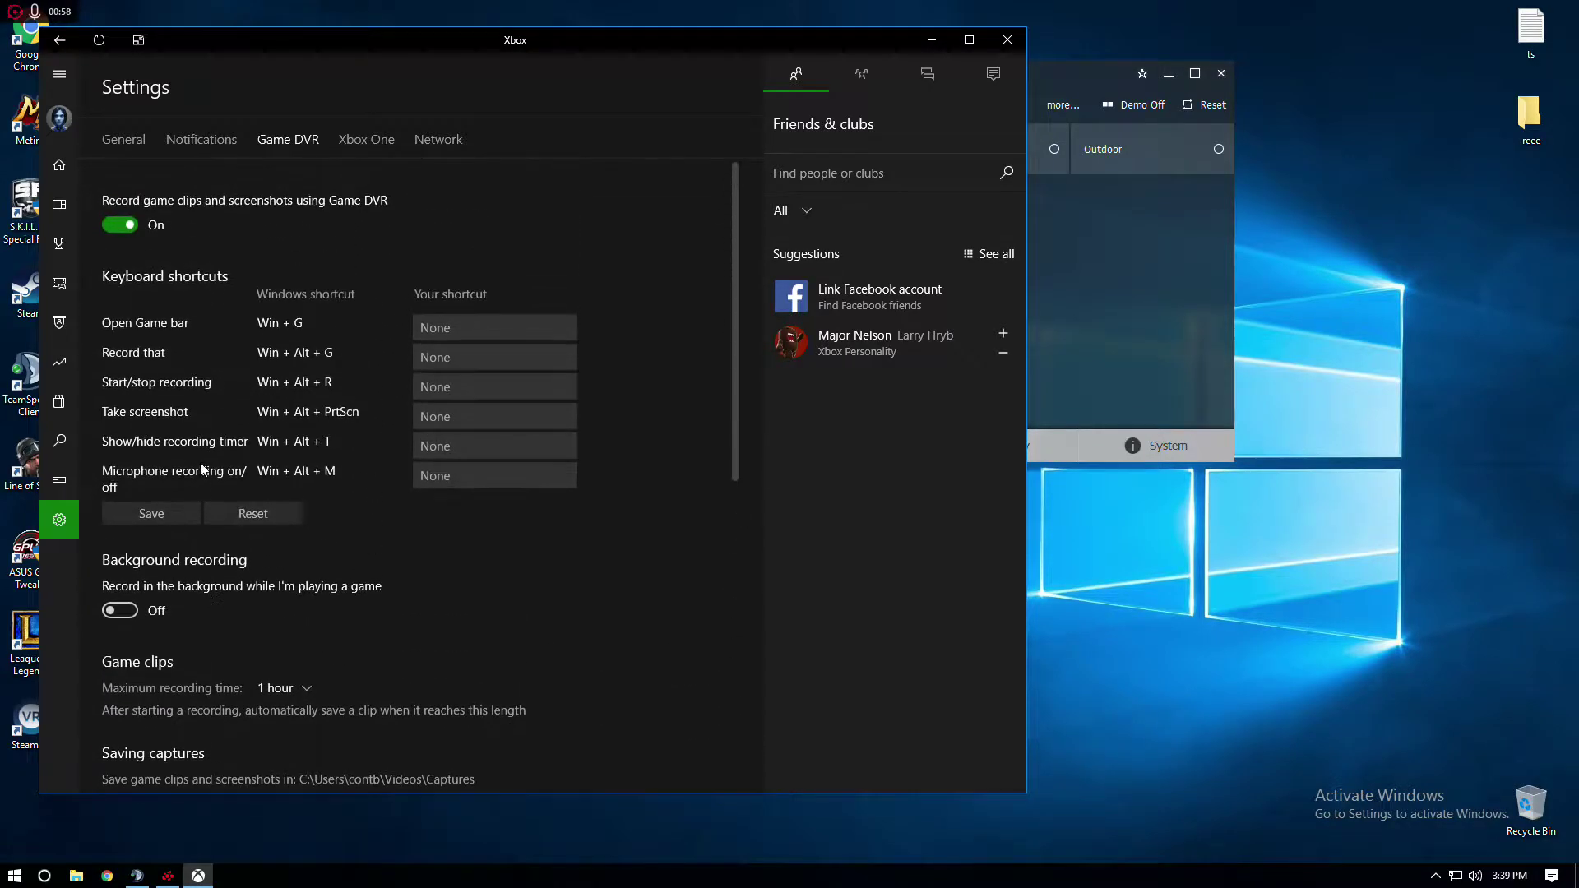
scroll(212, 520, "down", 6)
scroll(214, 516, "down", 1)
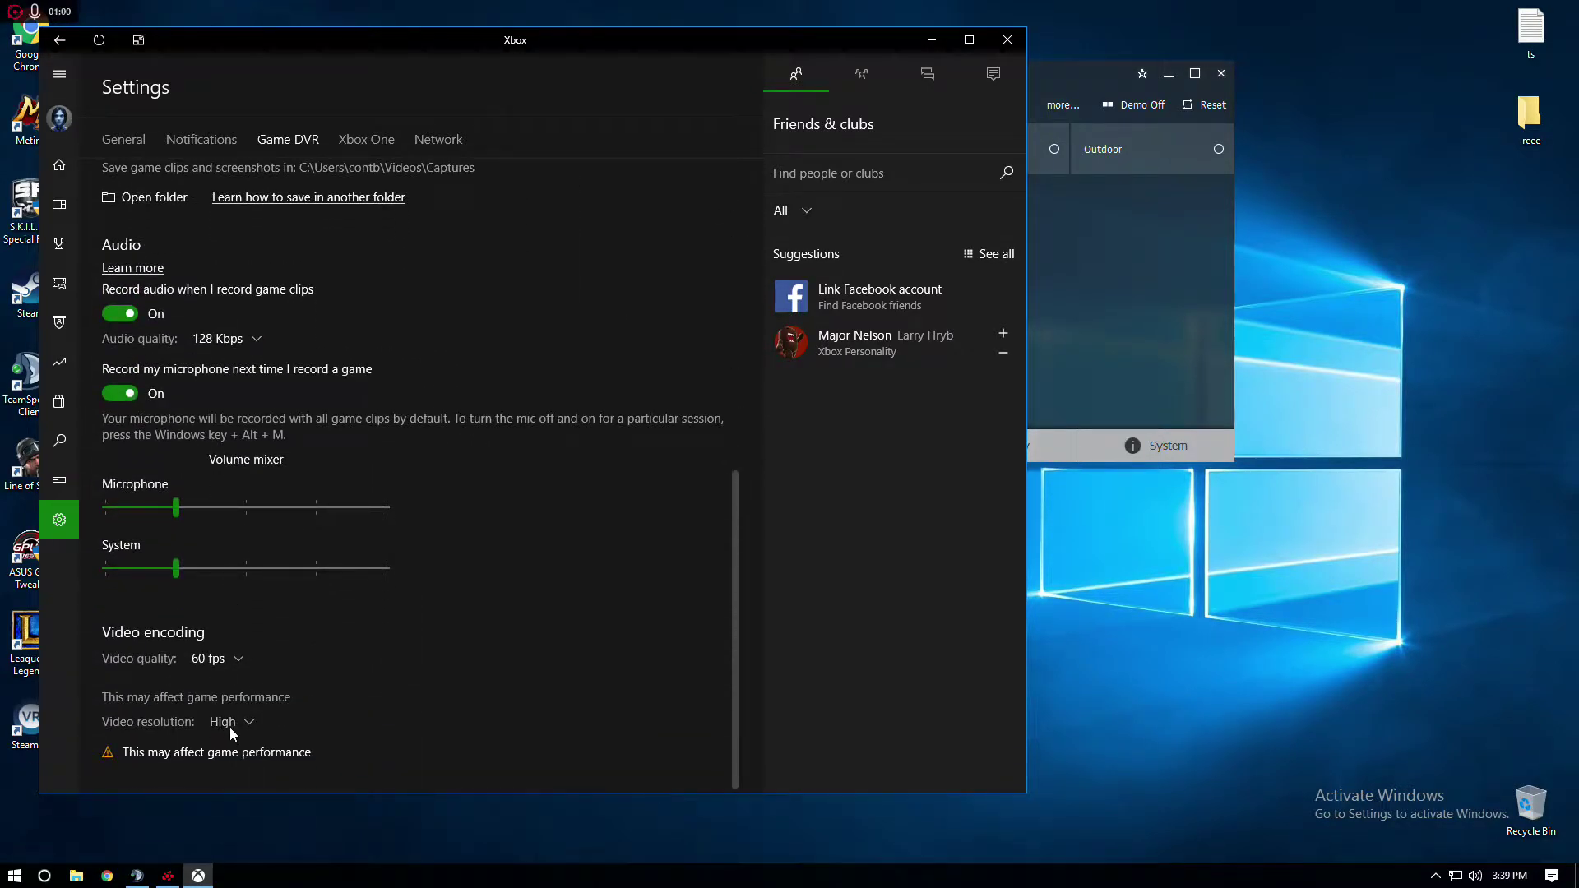
scroll(242, 721, "up", 7)
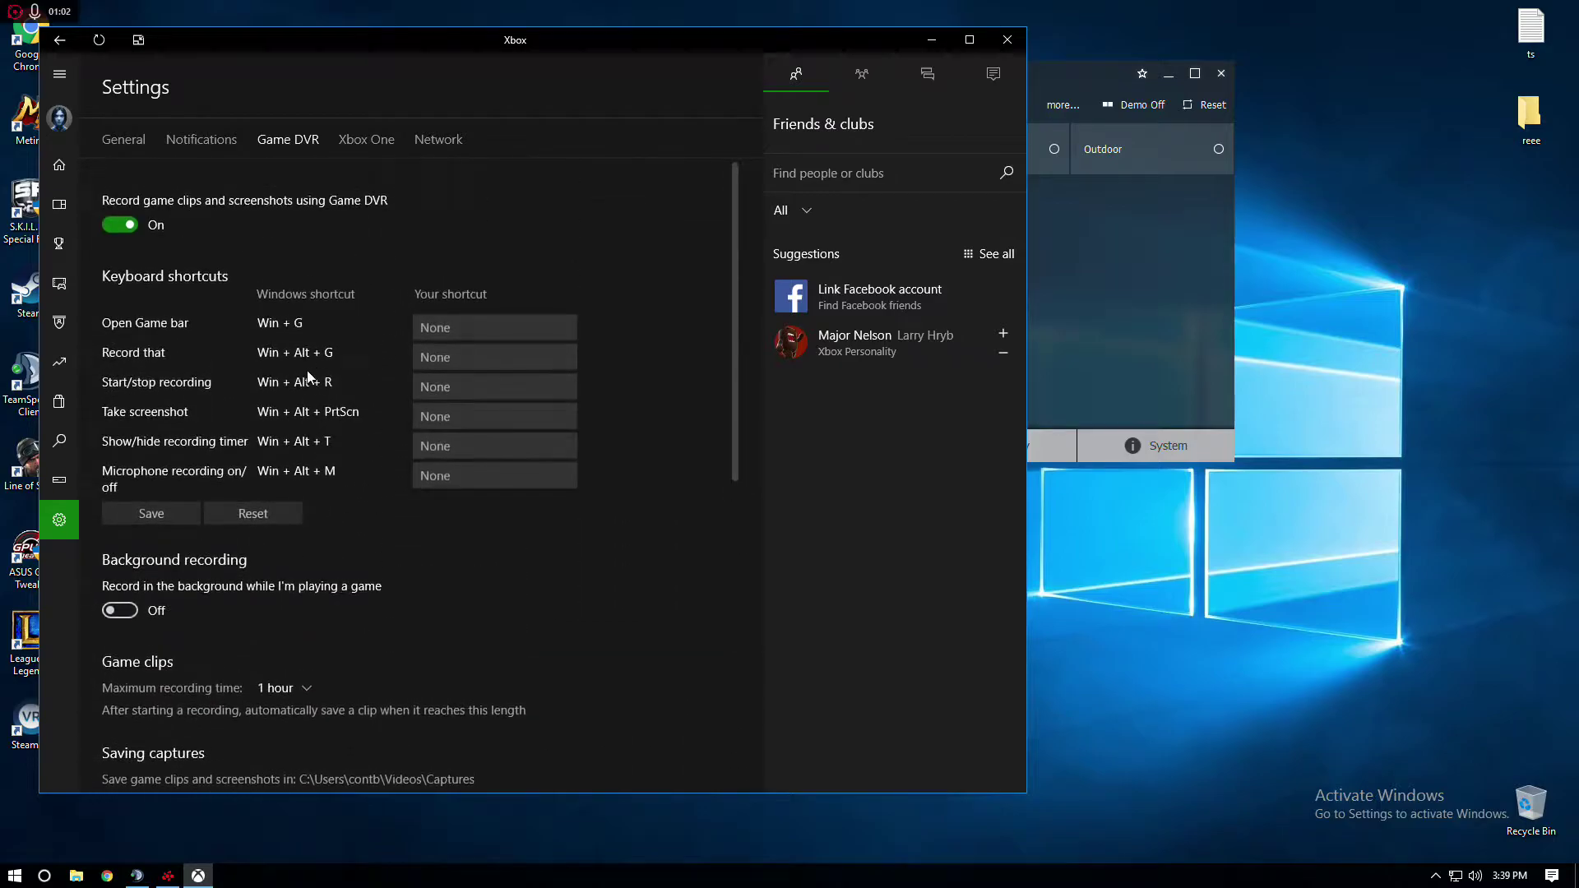
left_click(1008, 41)
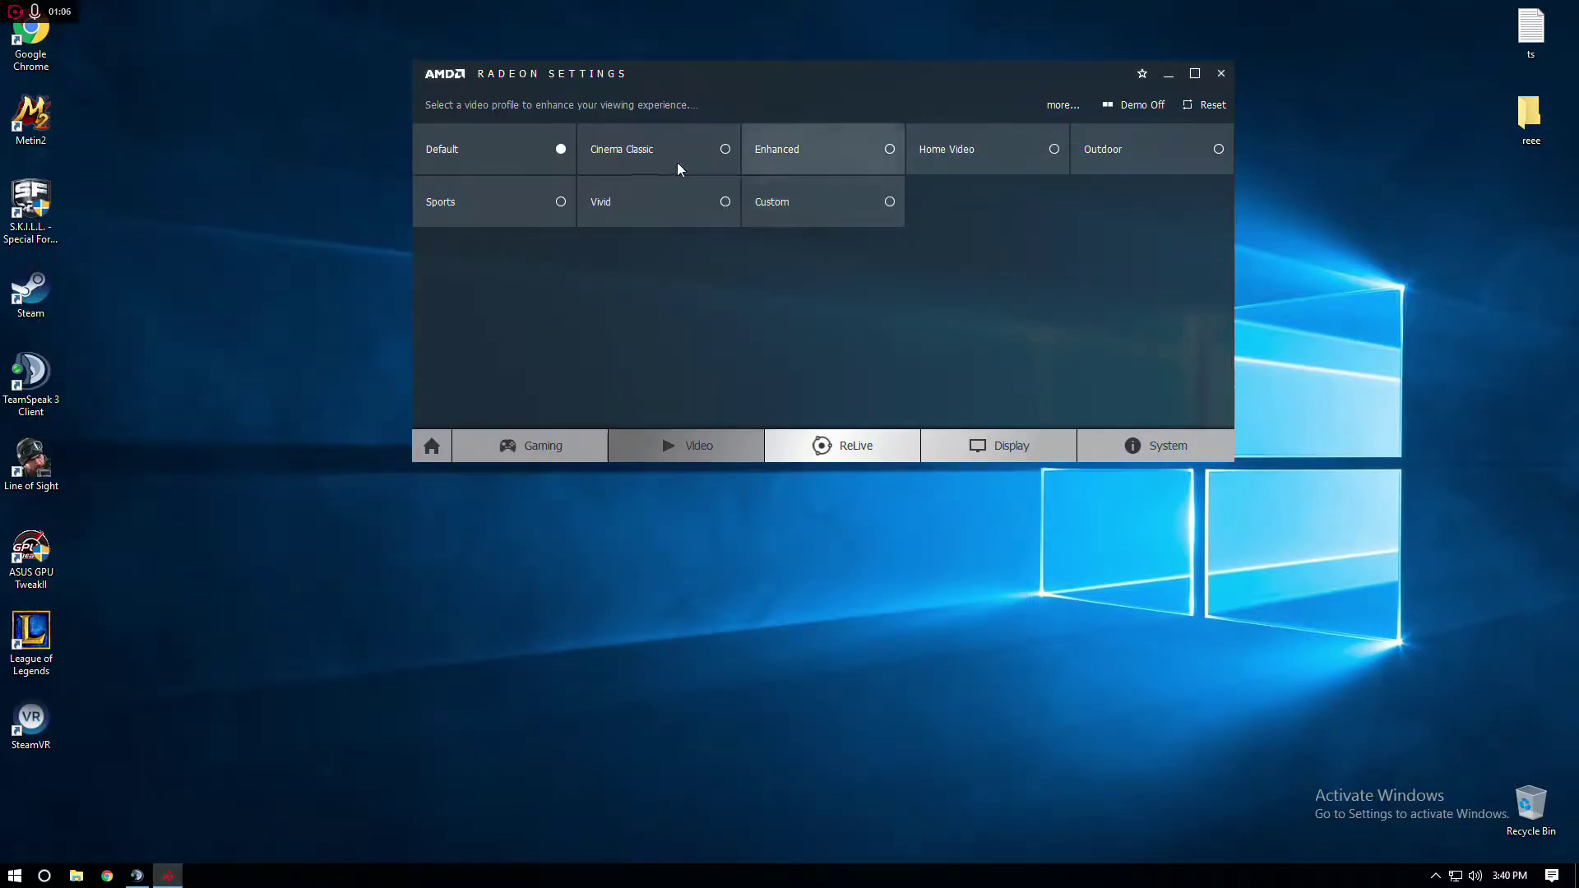
Review the global ReLive settings and the Global Graphics settings for gaming in Radeon Settings.
left_click(851, 454)
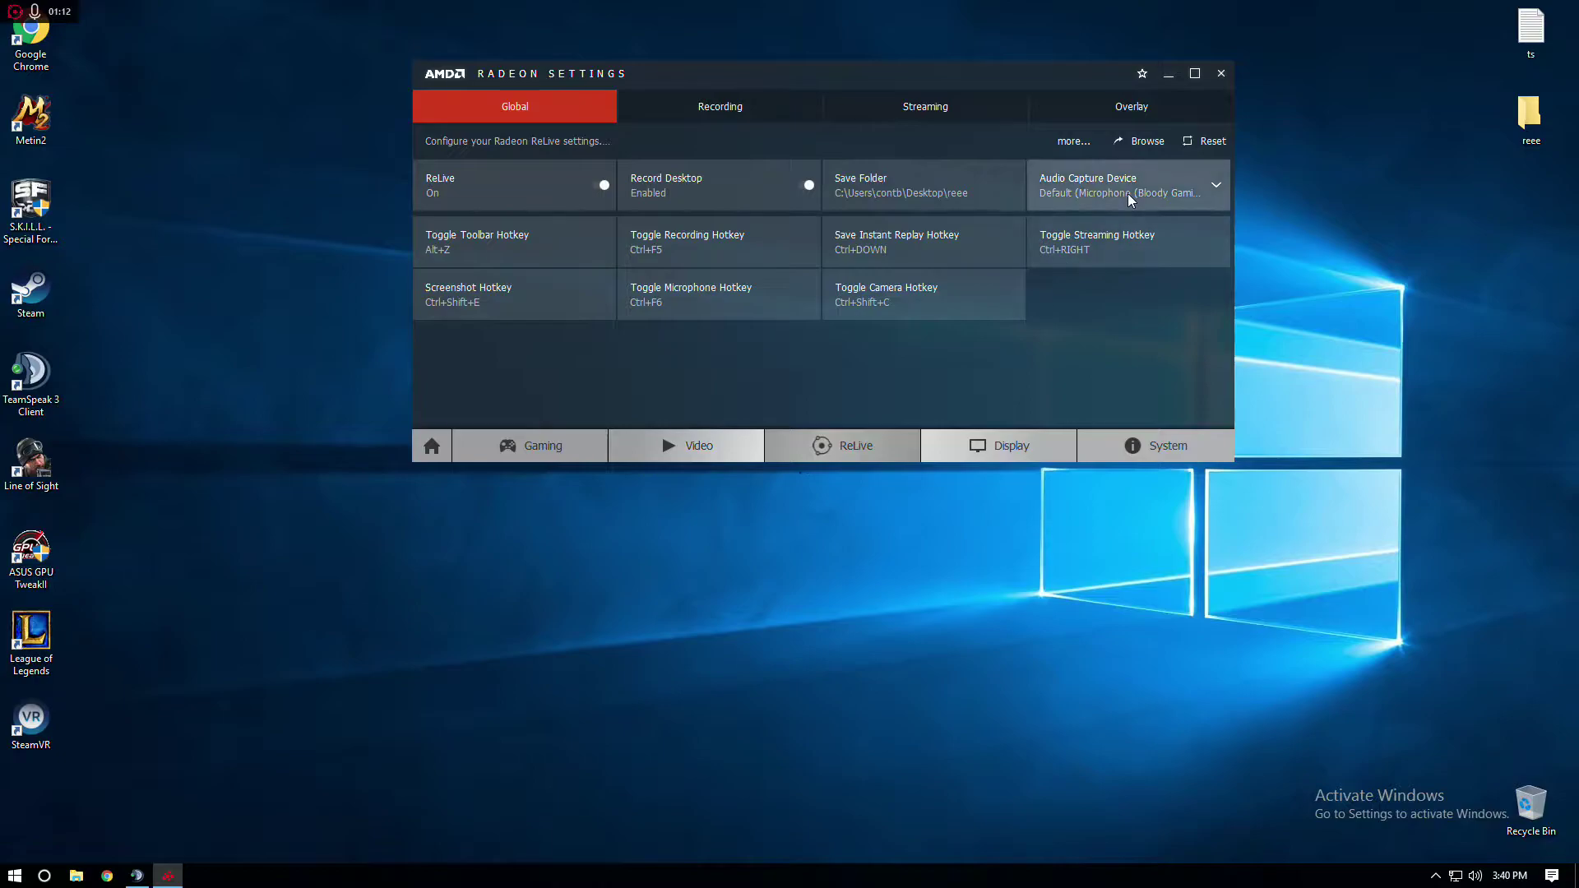
left_click(529, 451)
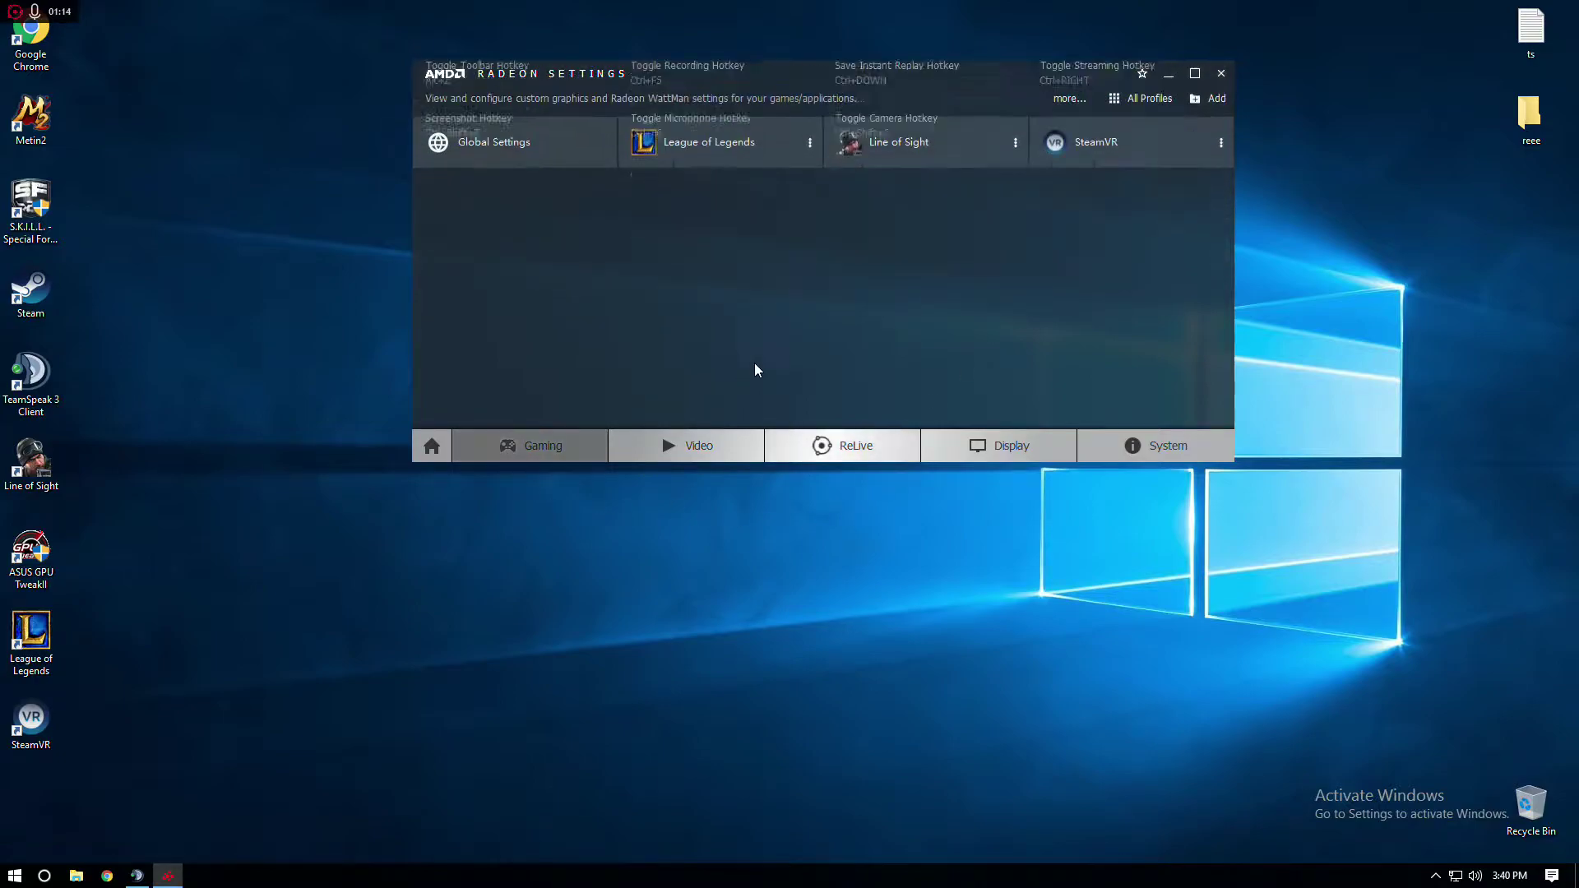
left_click(531, 158)
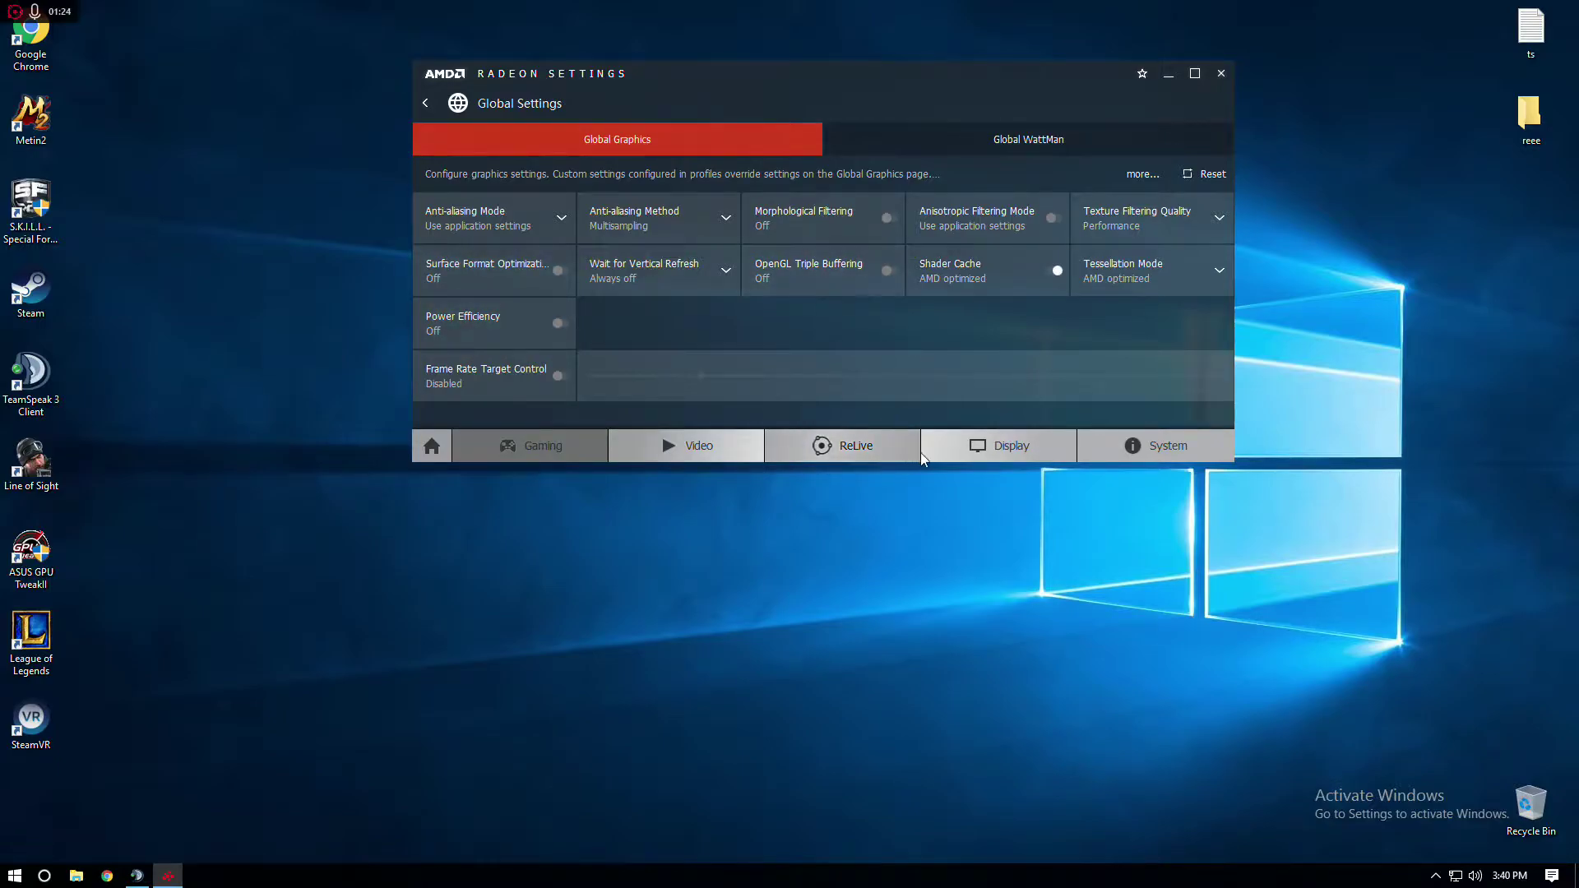
Open the display settings, move the window lower on the desktop and check the AMD FreeSync details.
left_click(1010, 448)
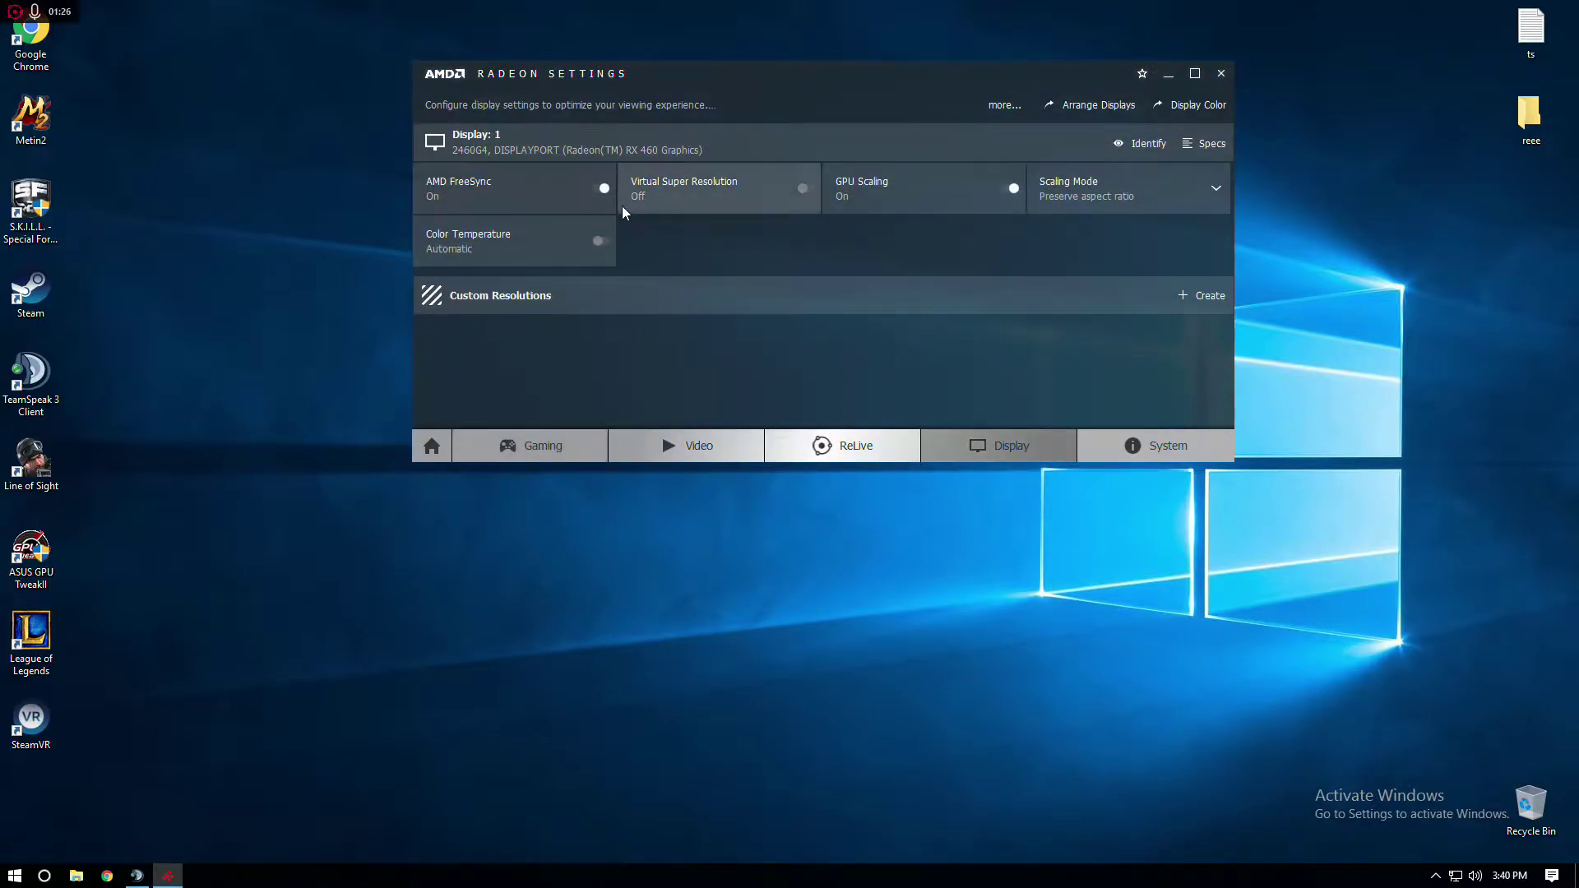
left_click_drag(735, 91, 603, 232)
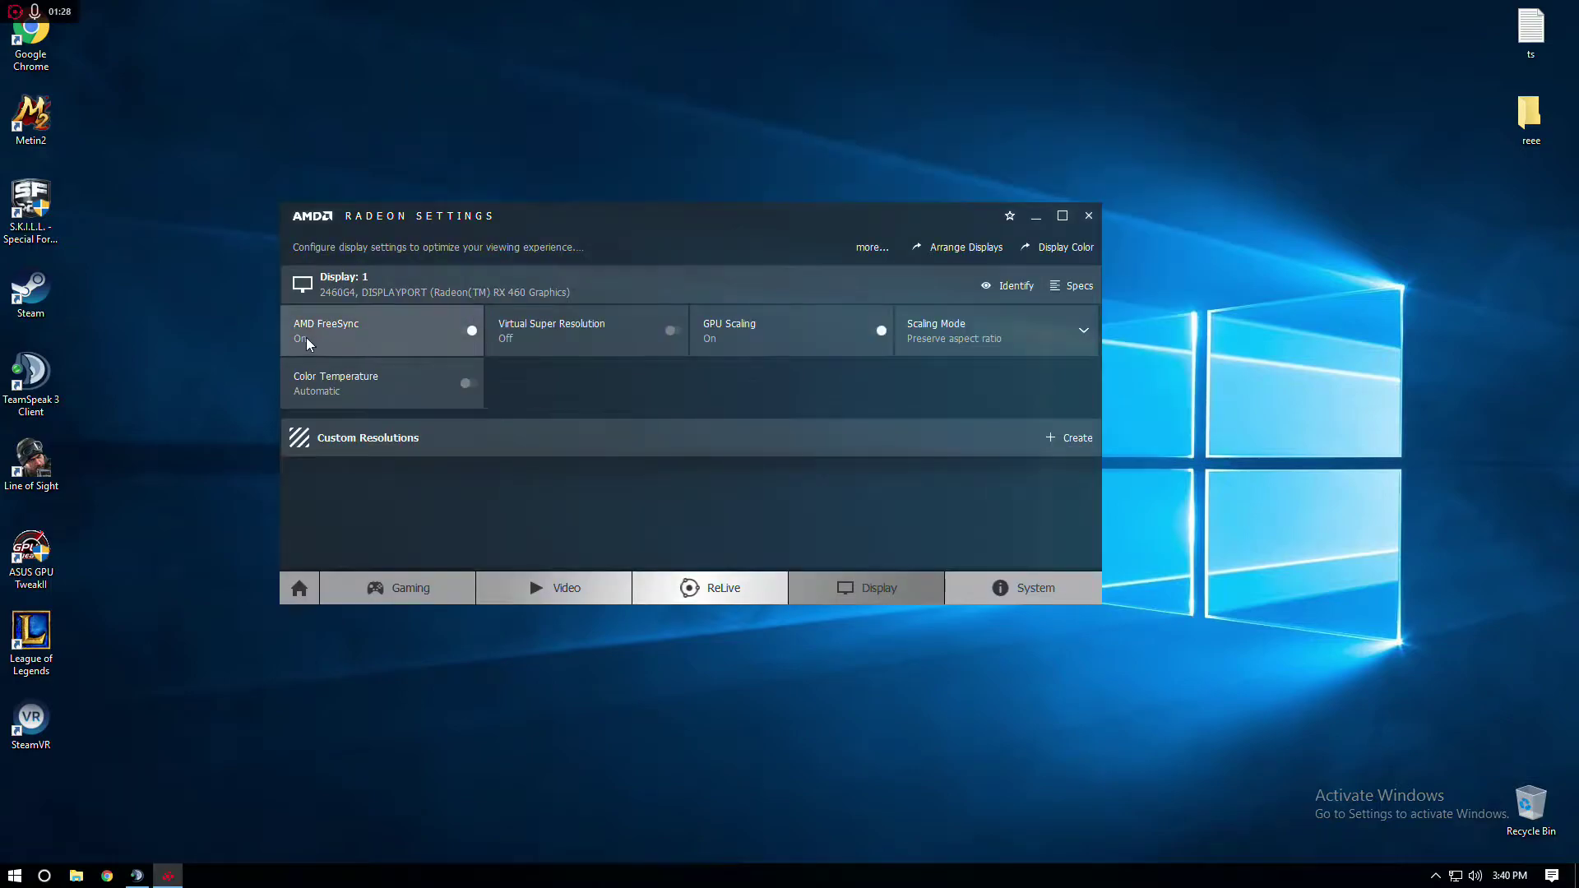
mouse_move(297, 346)
mouse_move(439, 338)
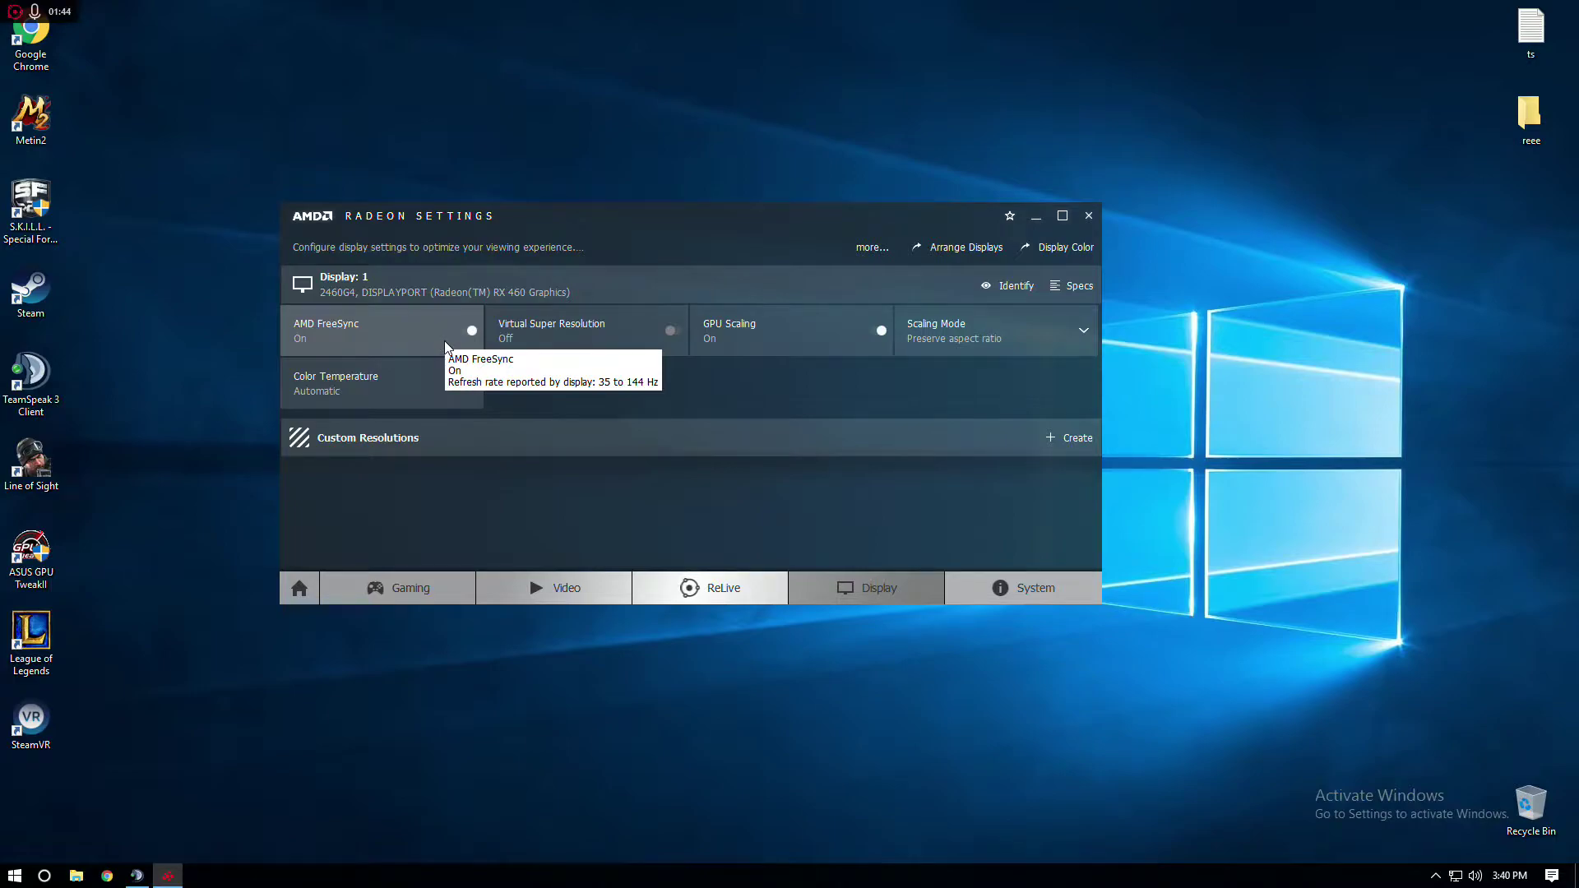
right_click(626, 87)
right_click(619, 82)
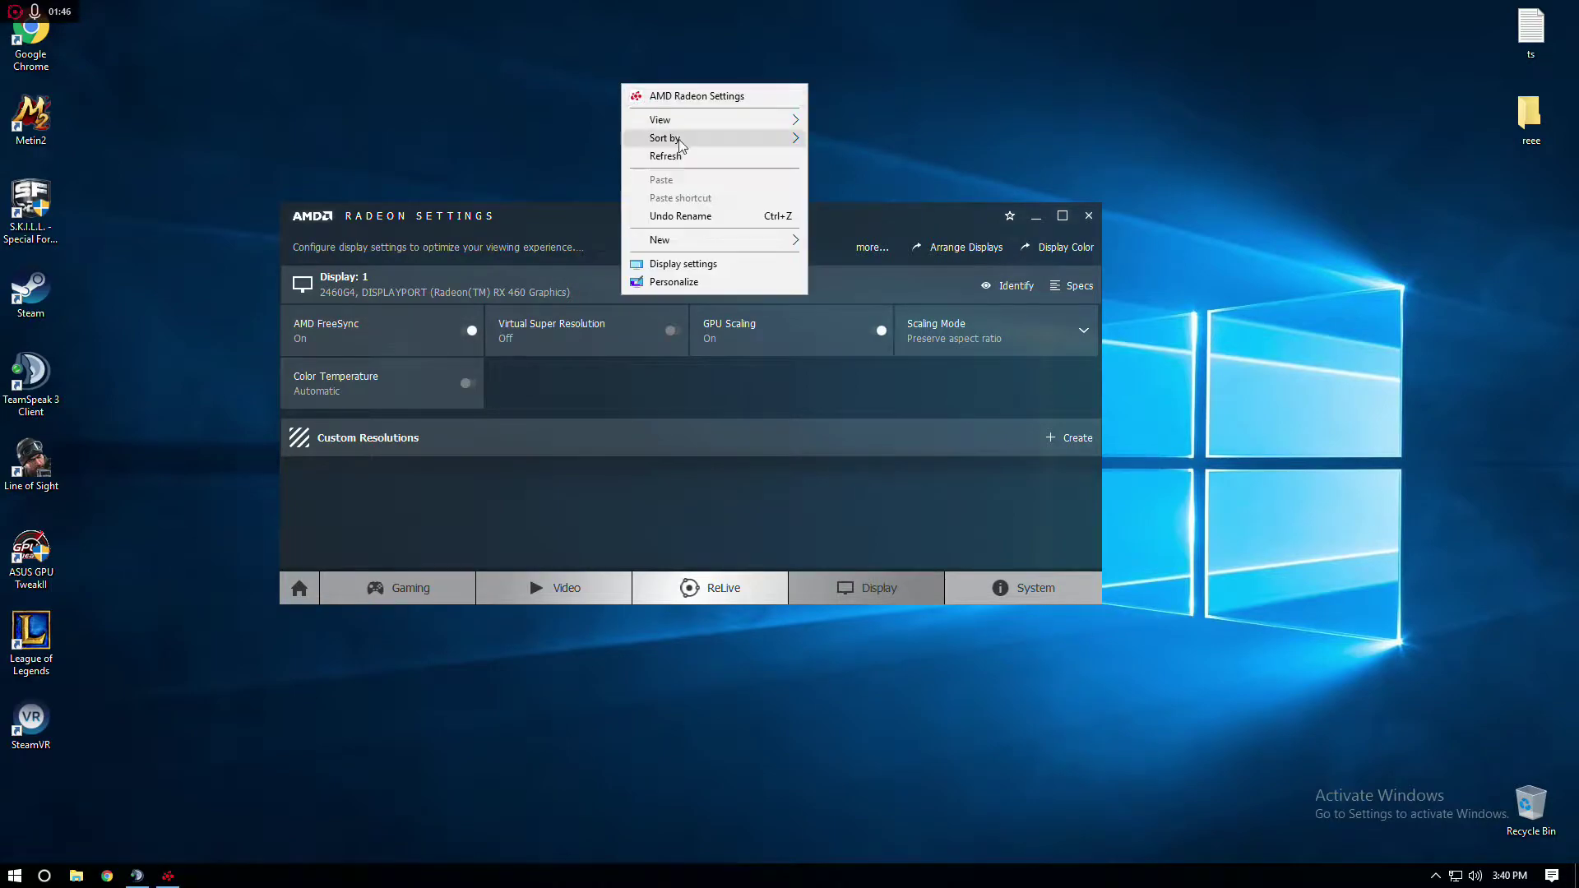
left_click(620, 235)
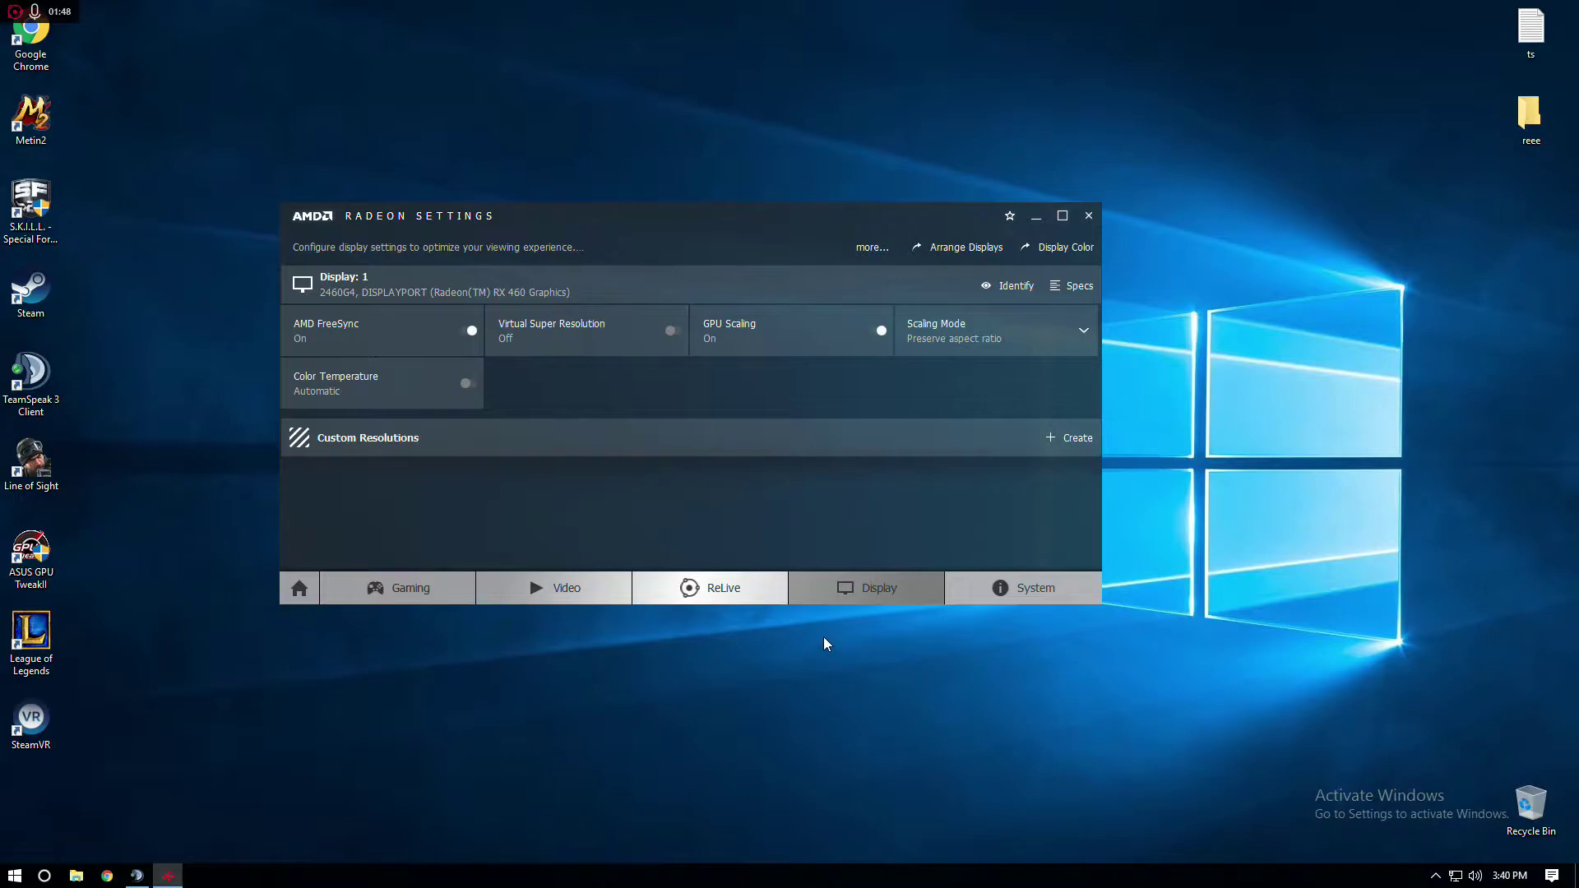
Review the ReLive settings and the system's overview, software and hardware information, and close Radeon Settings.
left_click(711, 587)
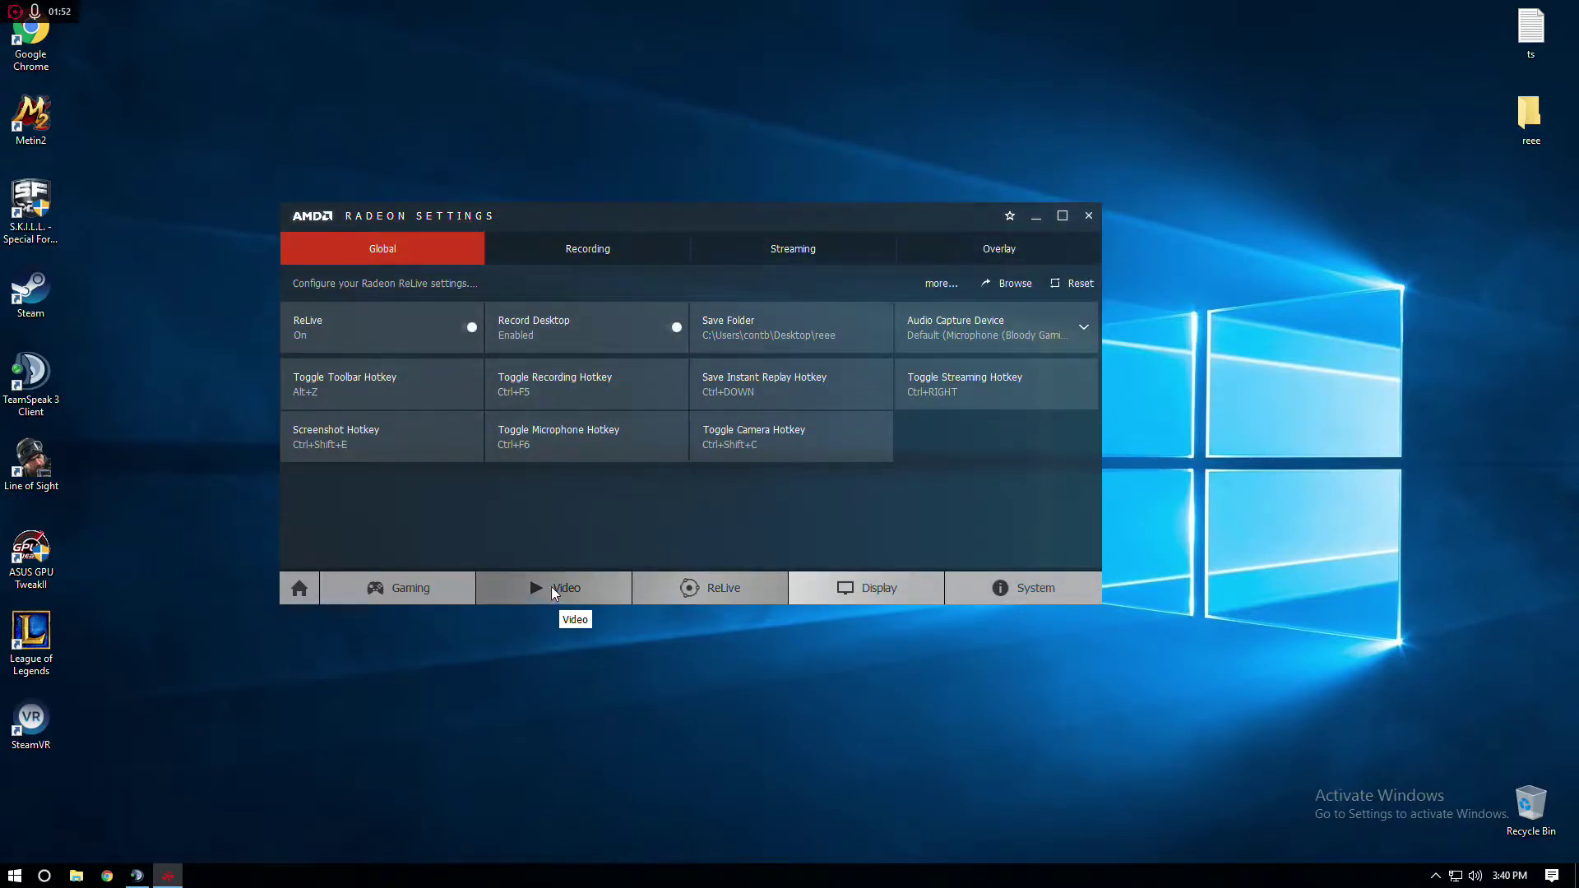
left_click(1024, 587)
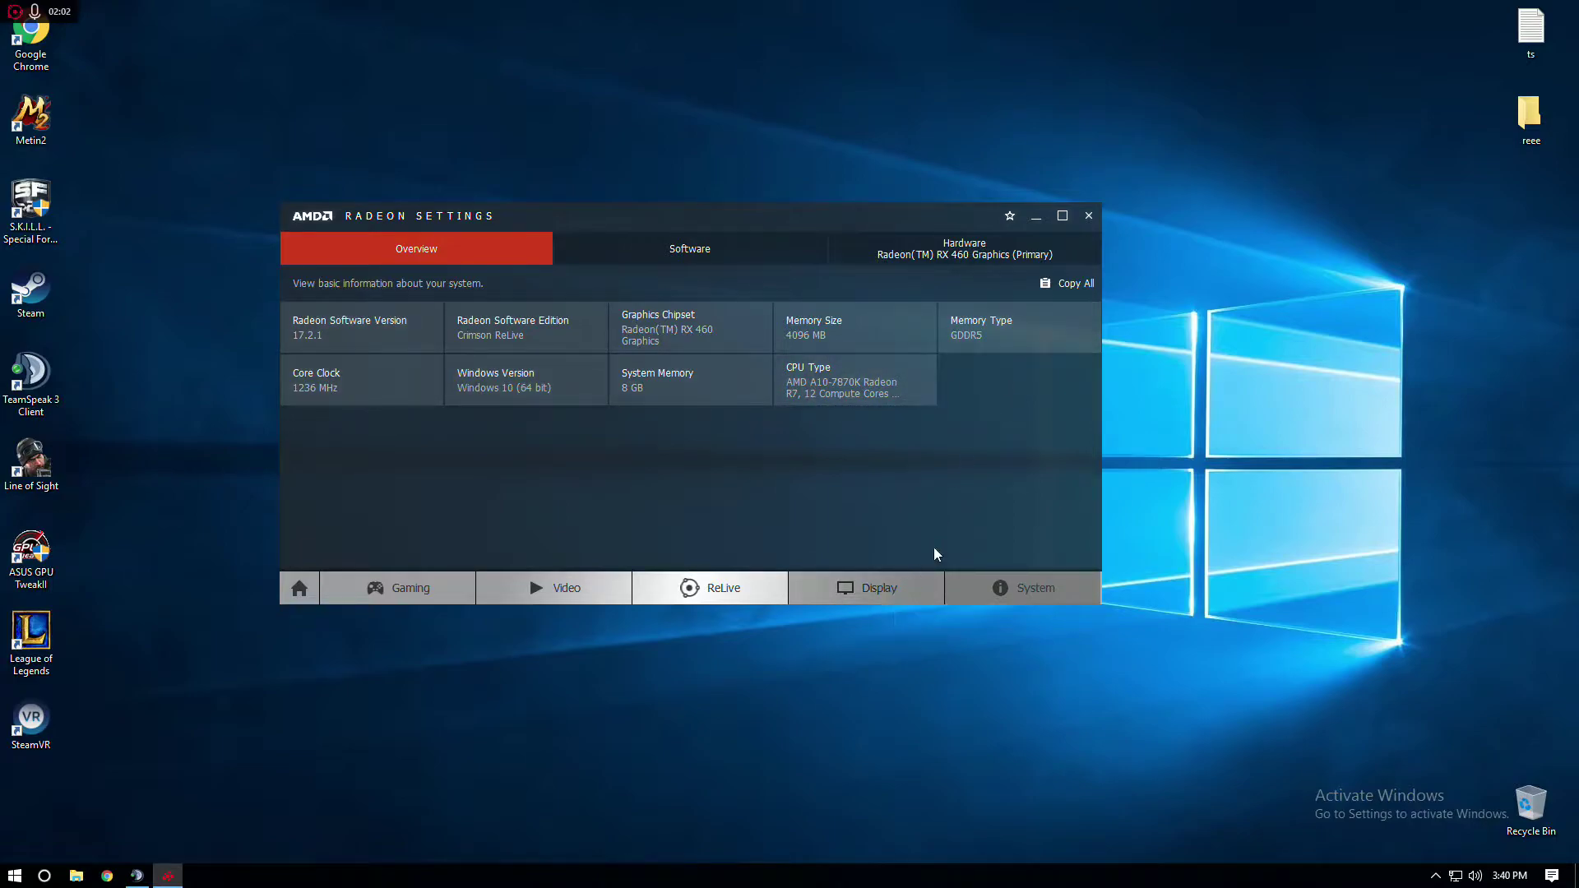
left_click(750, 251)
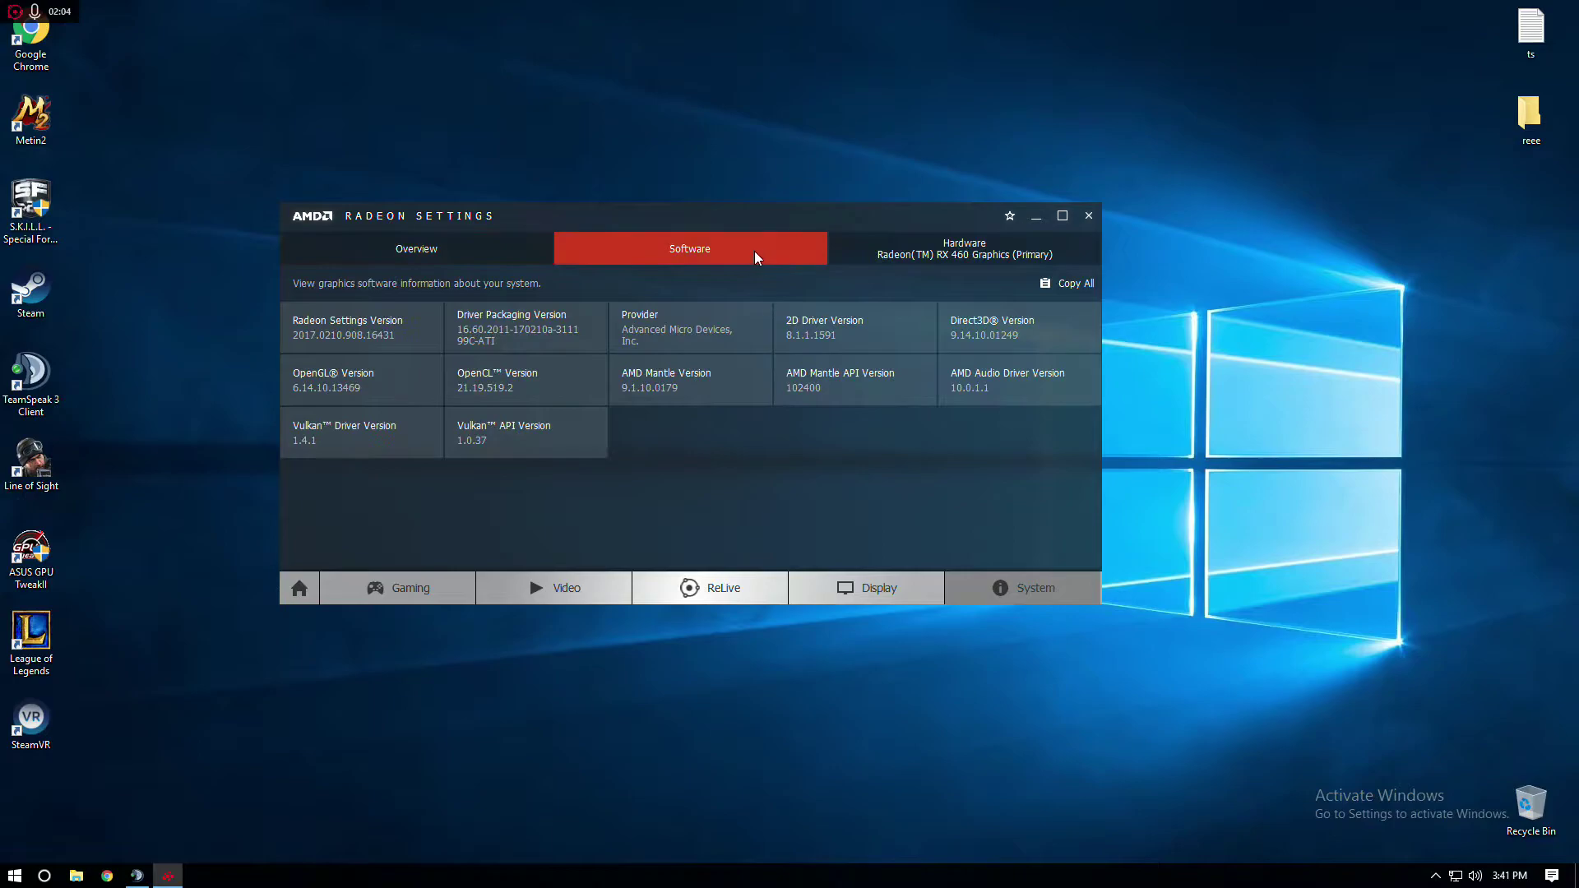
left_click(927, 248)
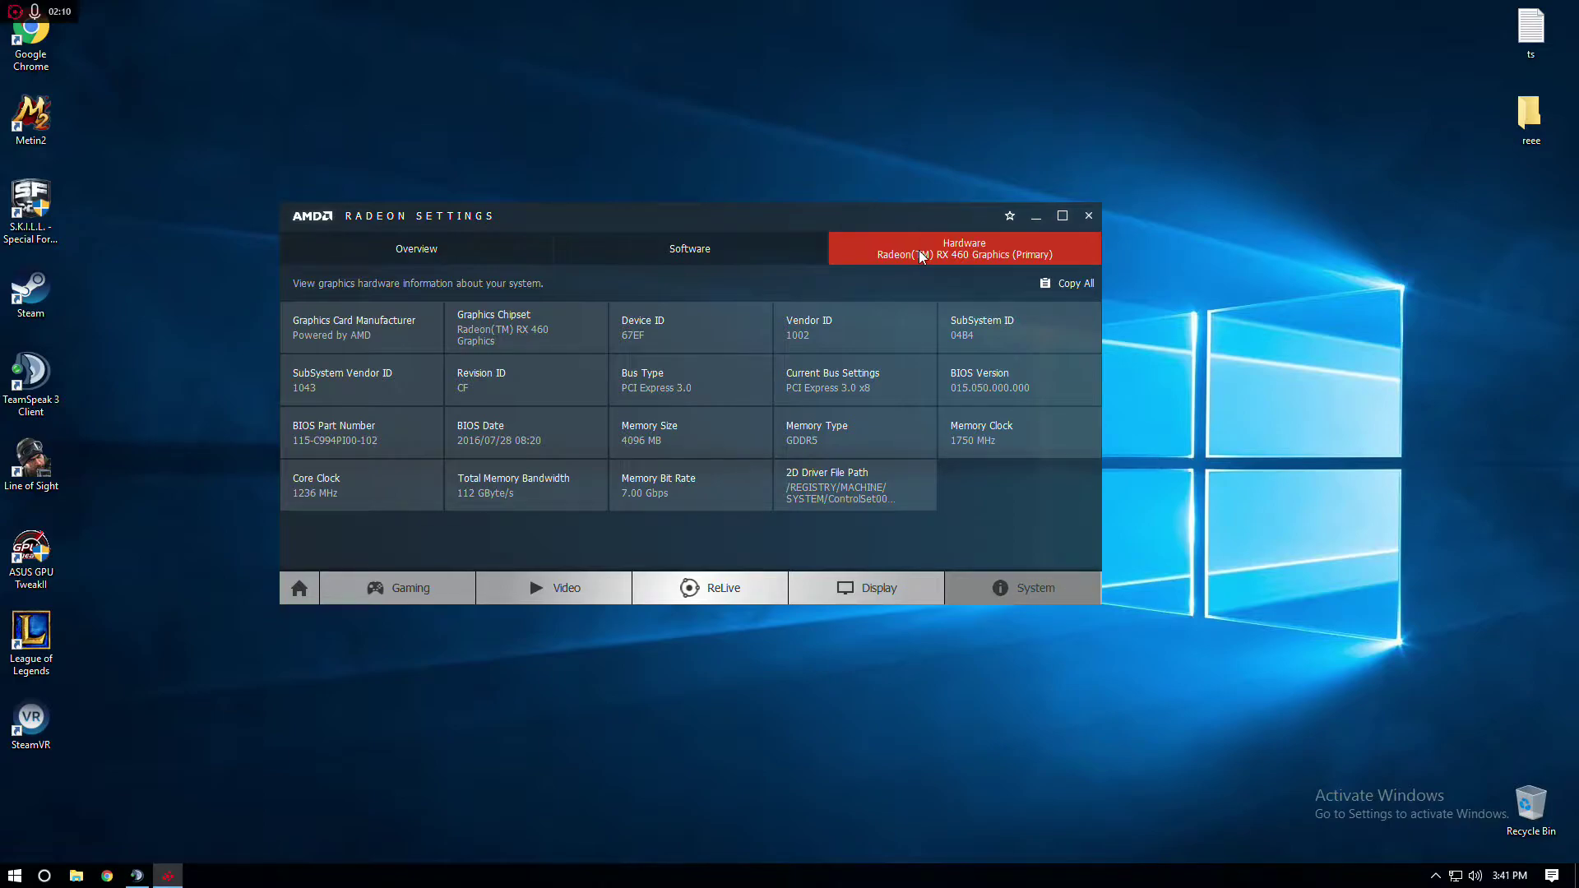
left_click(437, 259)
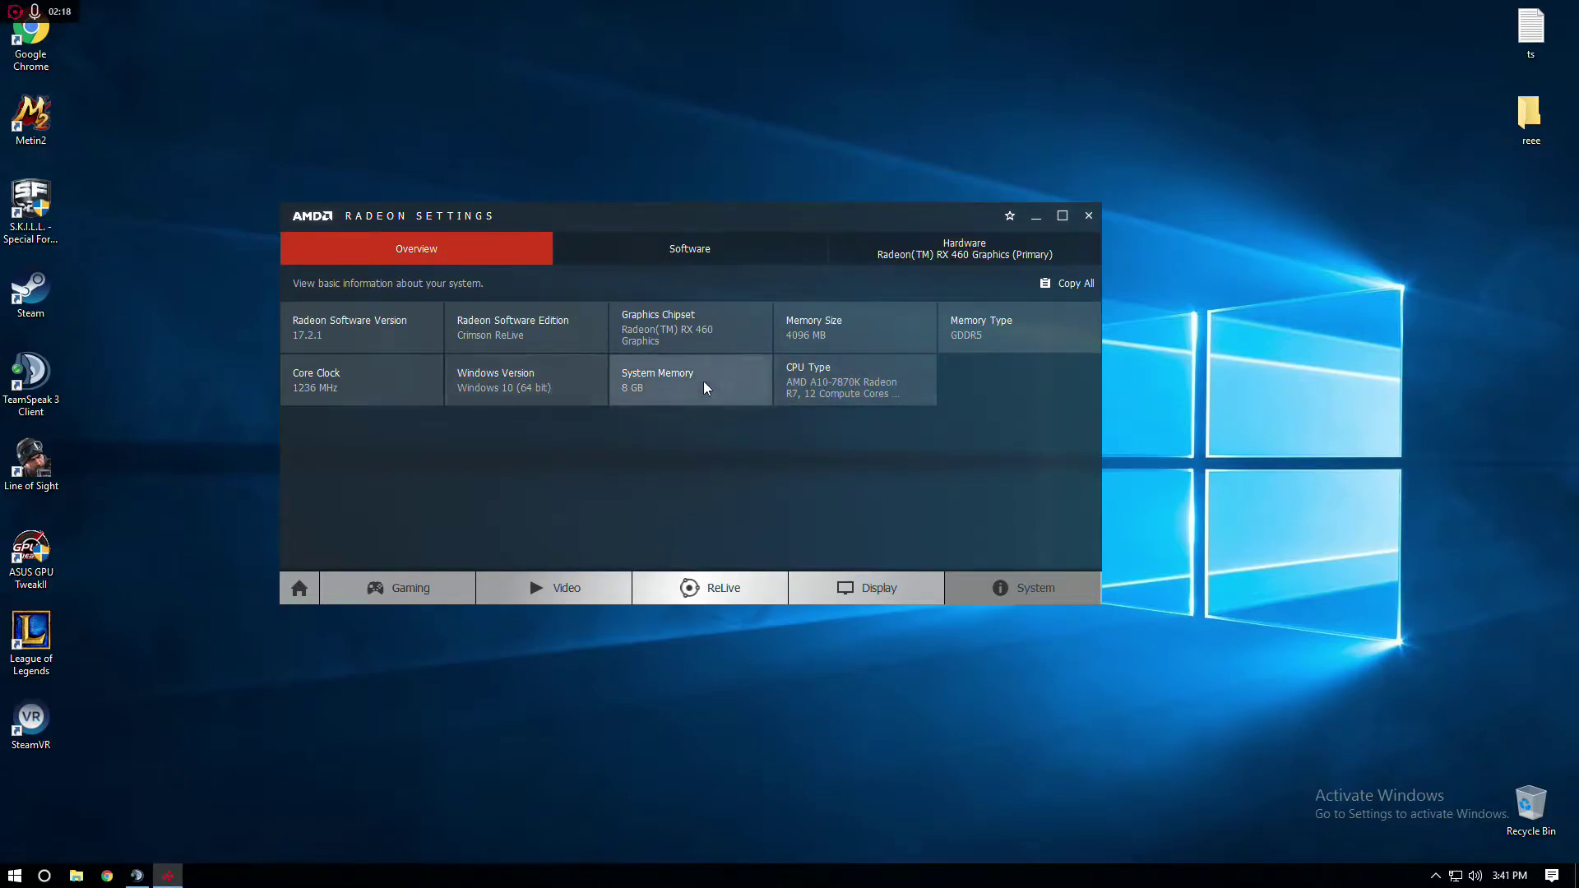
left_click(1088, 217)
Open the S.K.I.L.L. - Special Force 2 launcher from the desktop and start the game.
right_click(1044, 329)
left_click(826, 417)
double_click(49, 205)
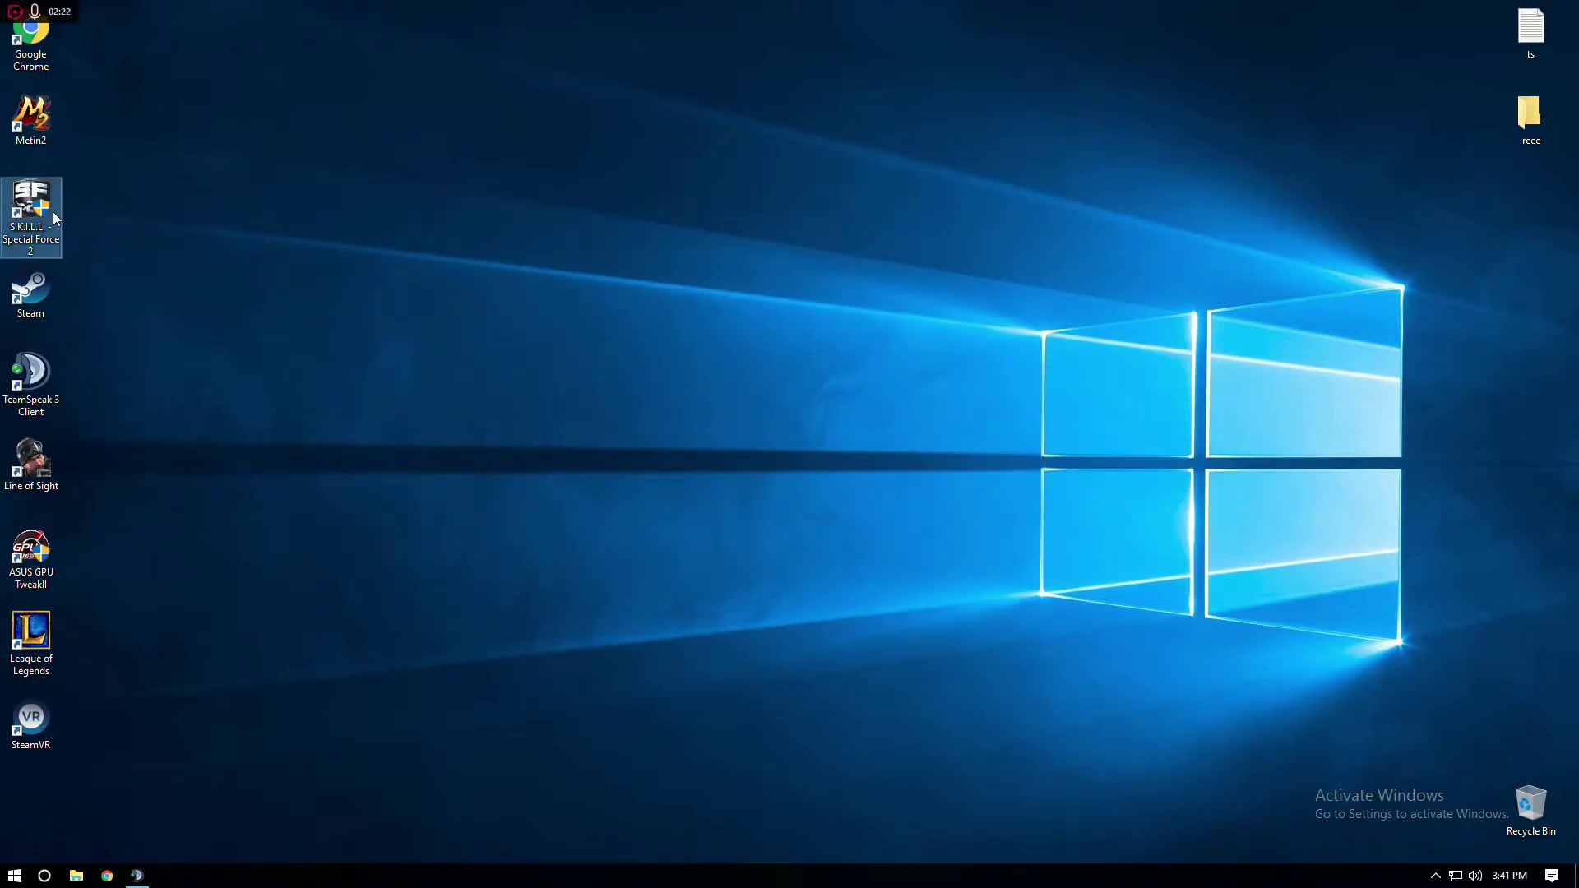
left_click(703, 546)
right_click(859, 527)
left_click(949, 599)
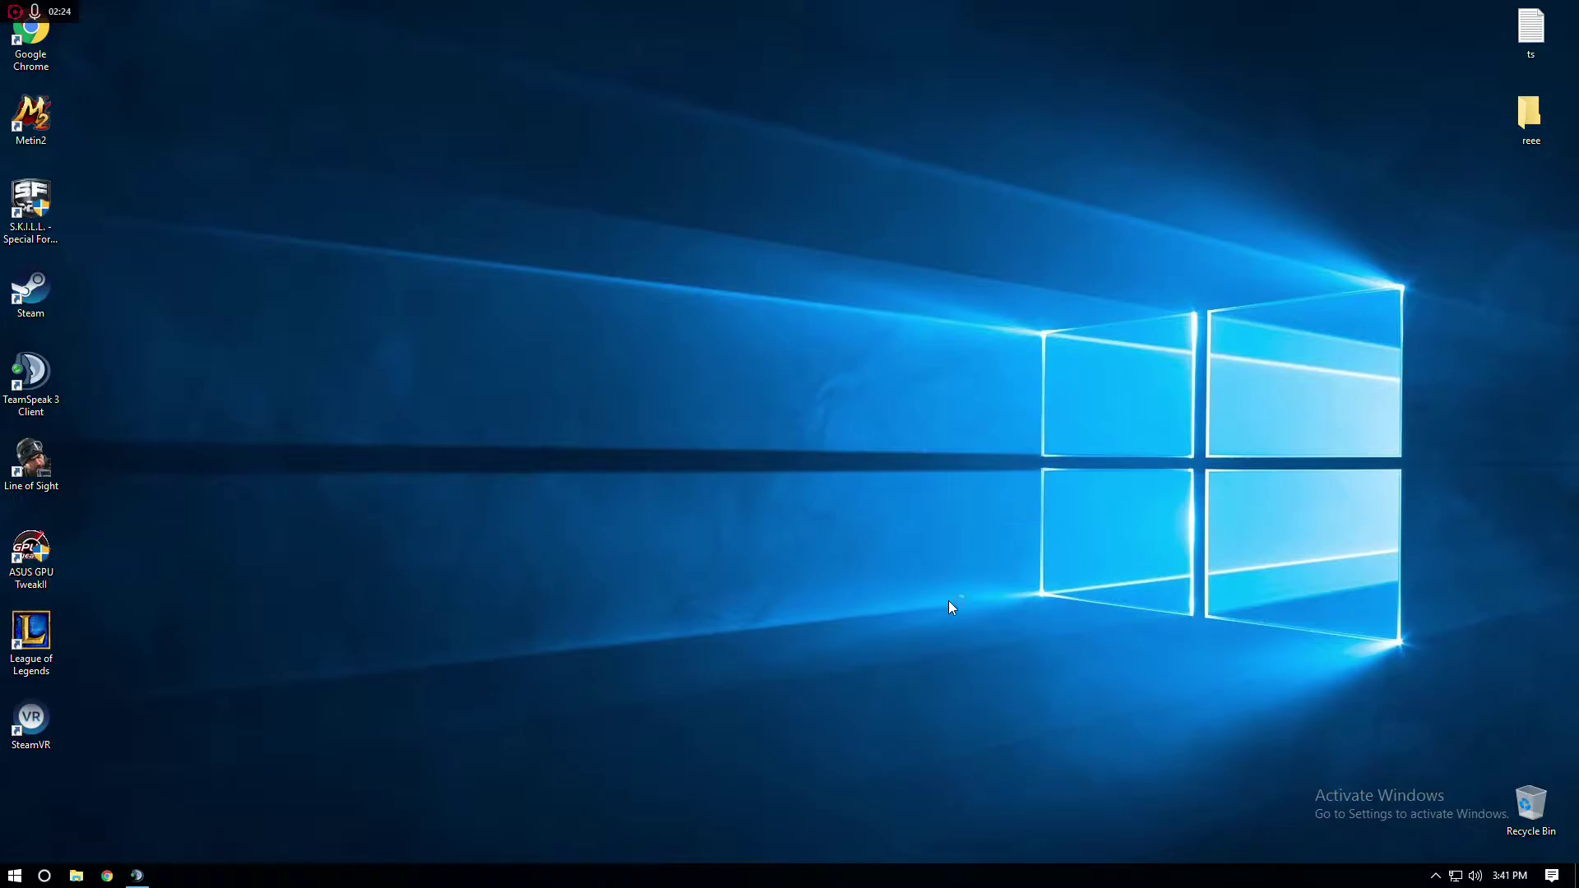
left_click(1435, 876)
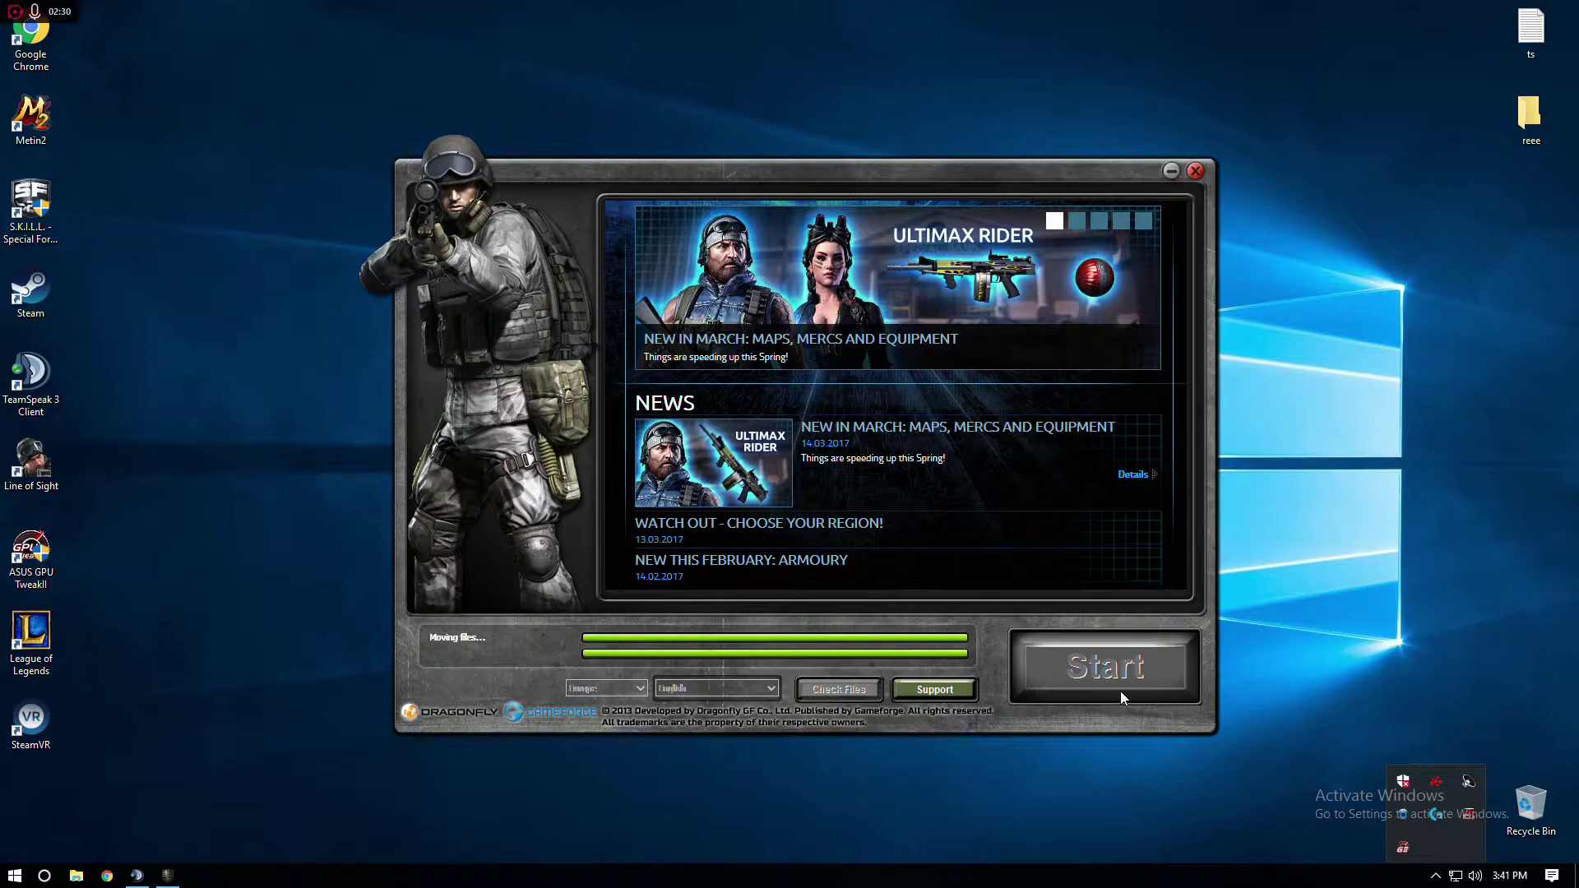
left_click(1120, 692)
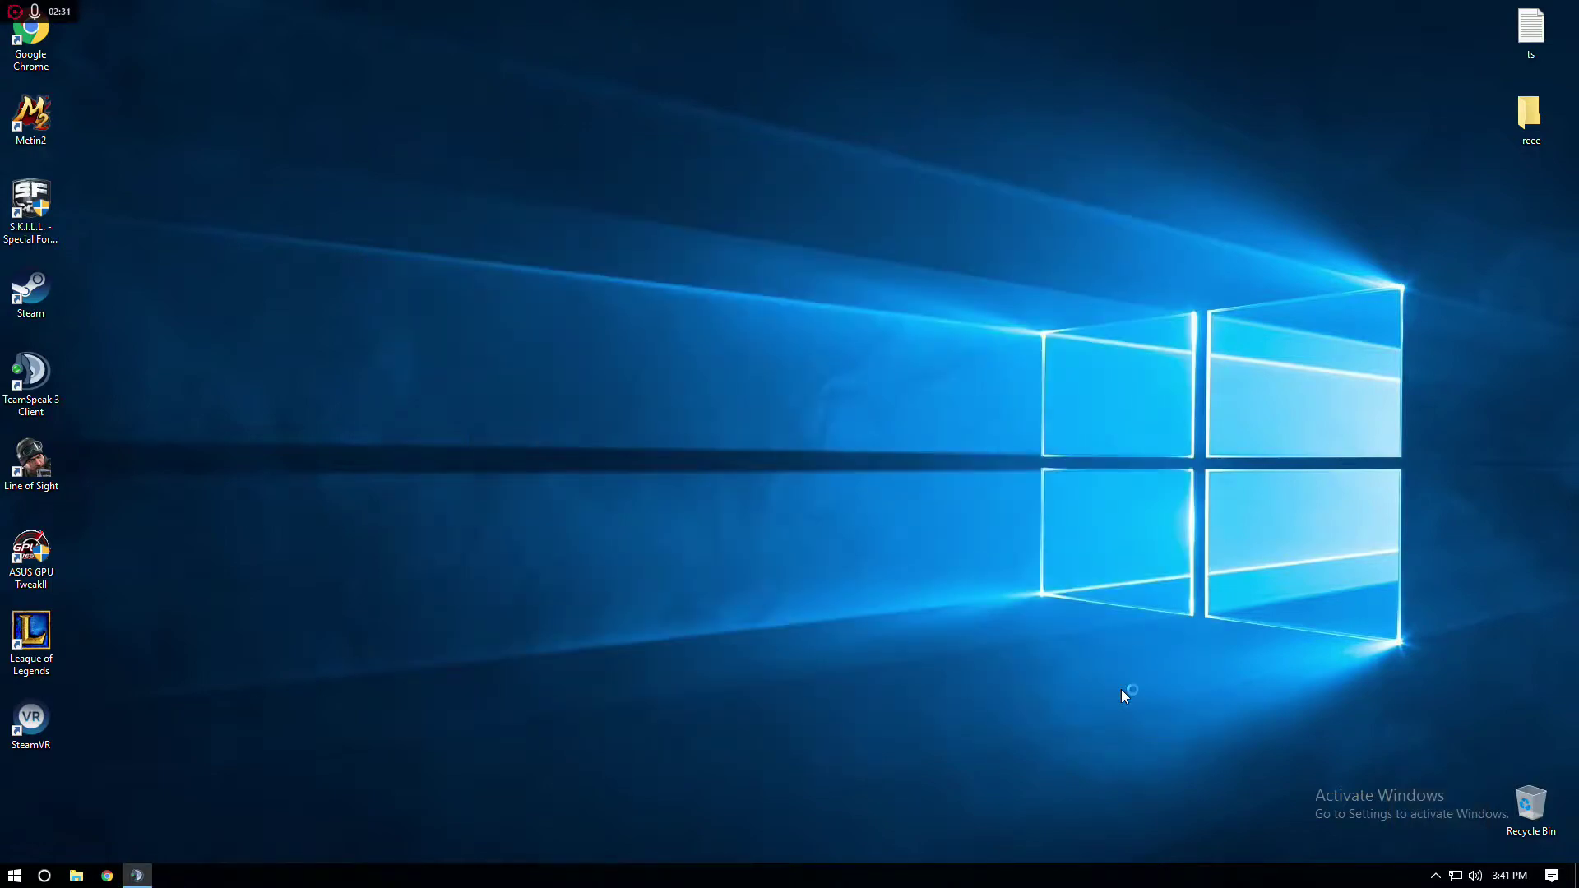
Open Logitech Gaming Software and show the mouse page followed by the G410 keyboard page.
left_click(1435, 875)
left_click(1406, 814)
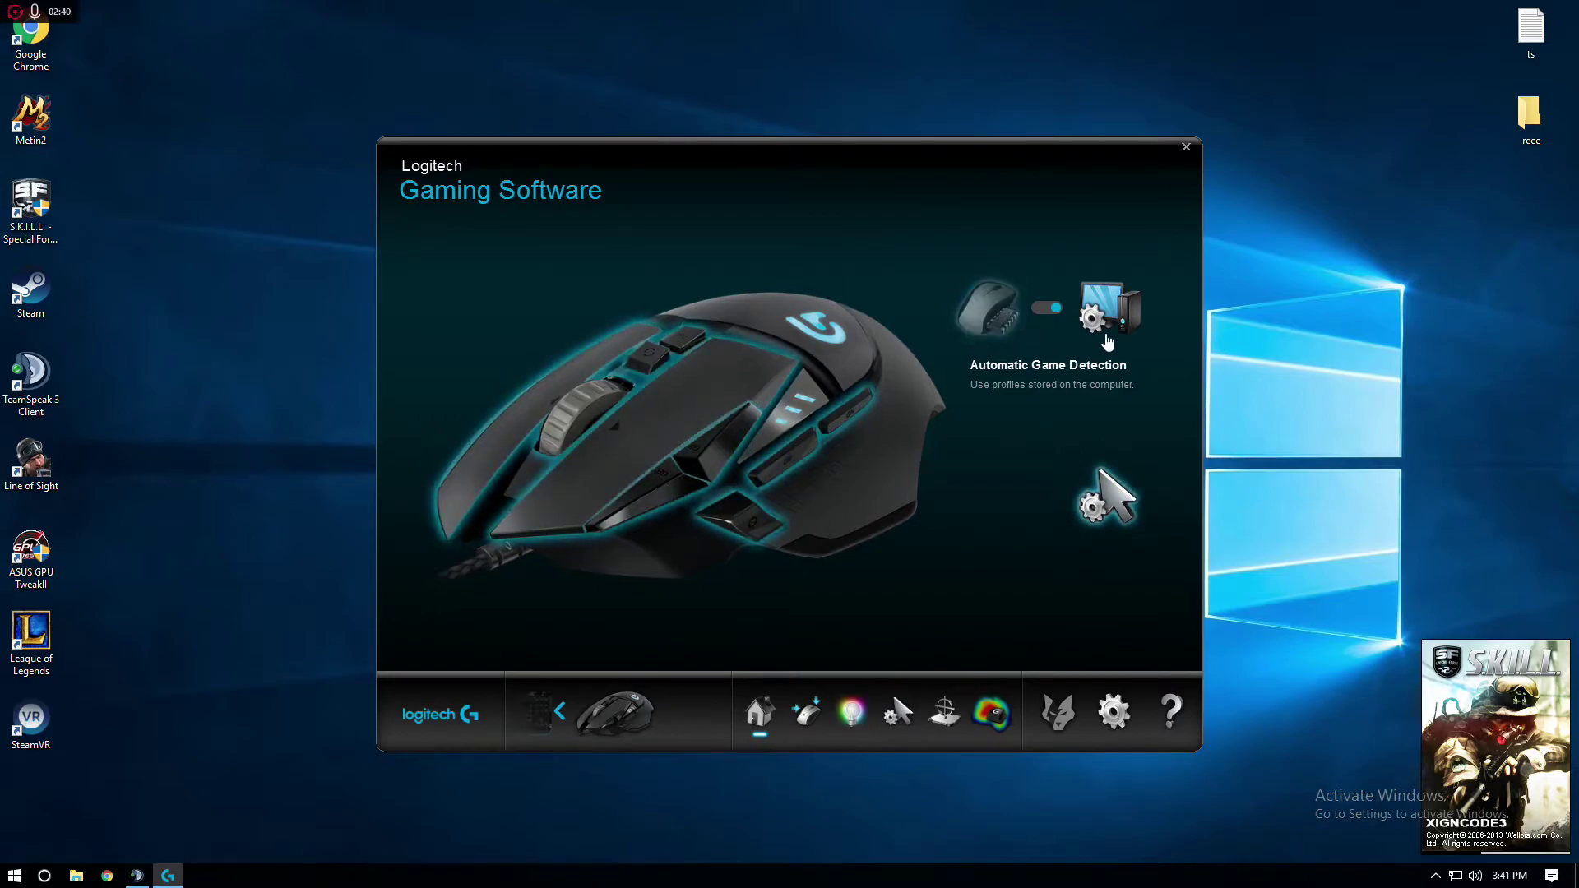
left_click(546, 724)
left_click(703, 720)
left_click(556, 712)
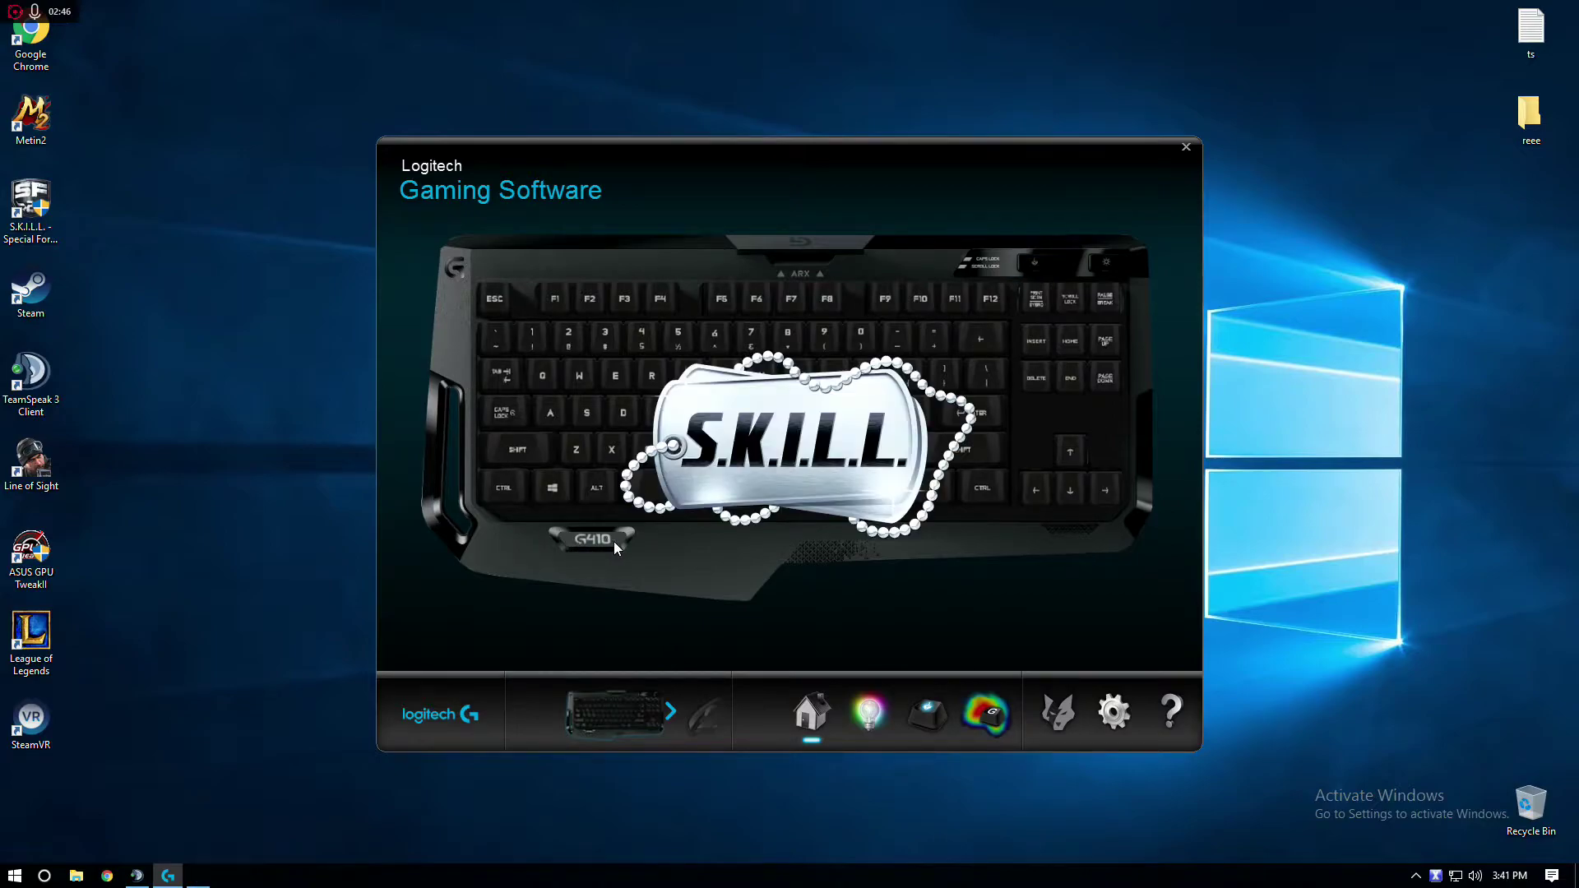
Open the G502 mouse's button assignments, inspect the mouse event options of a new Multi Key command and close the editor without saving.
left_click(707, 722)
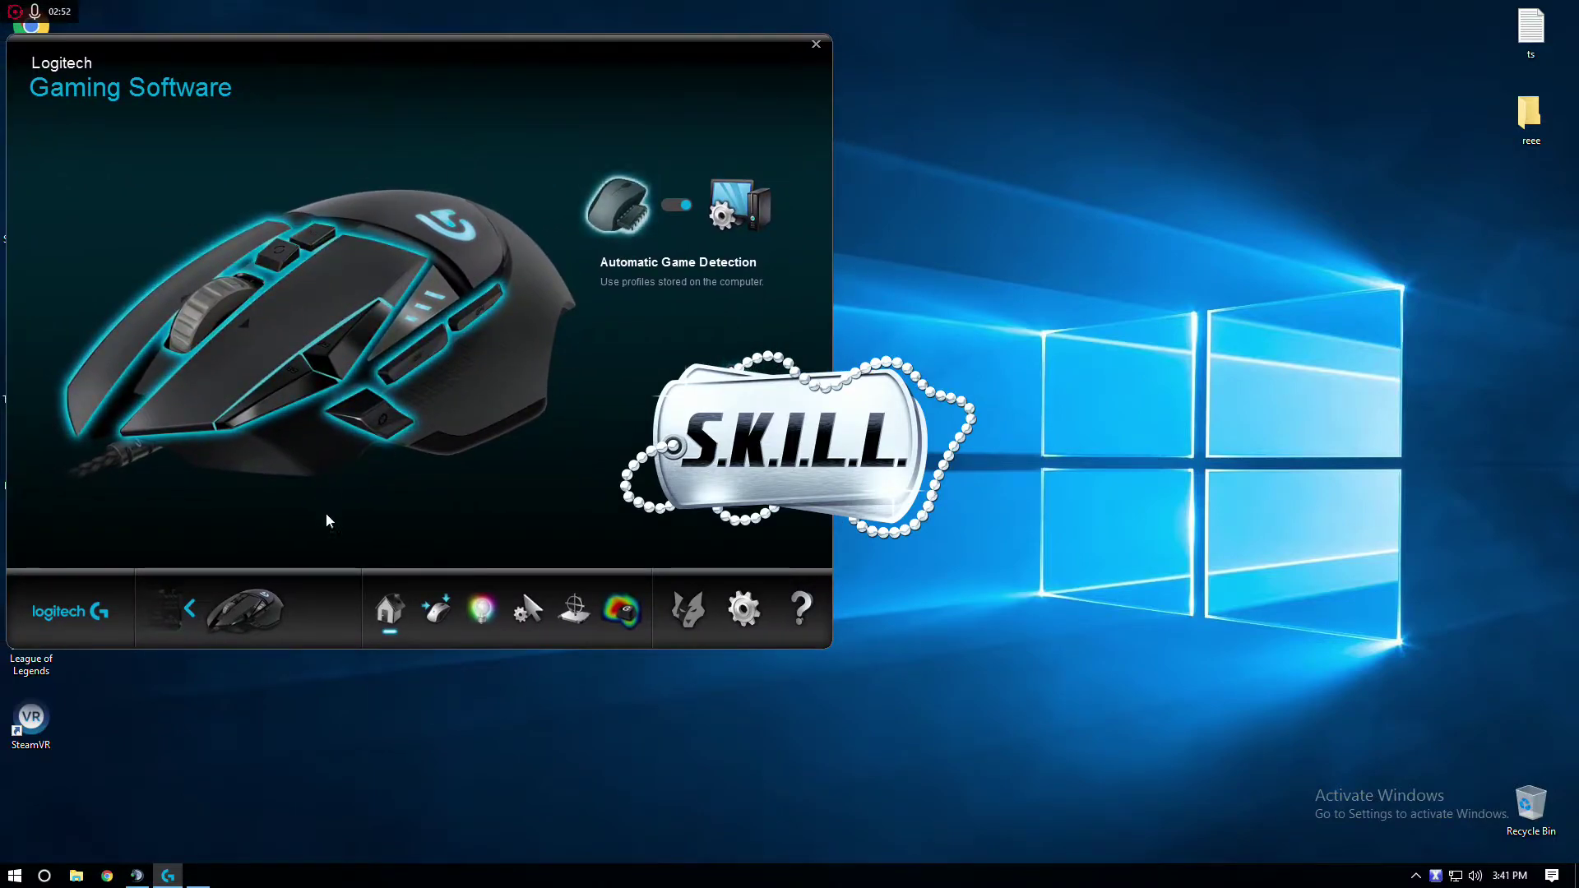
left_click(435, 615)
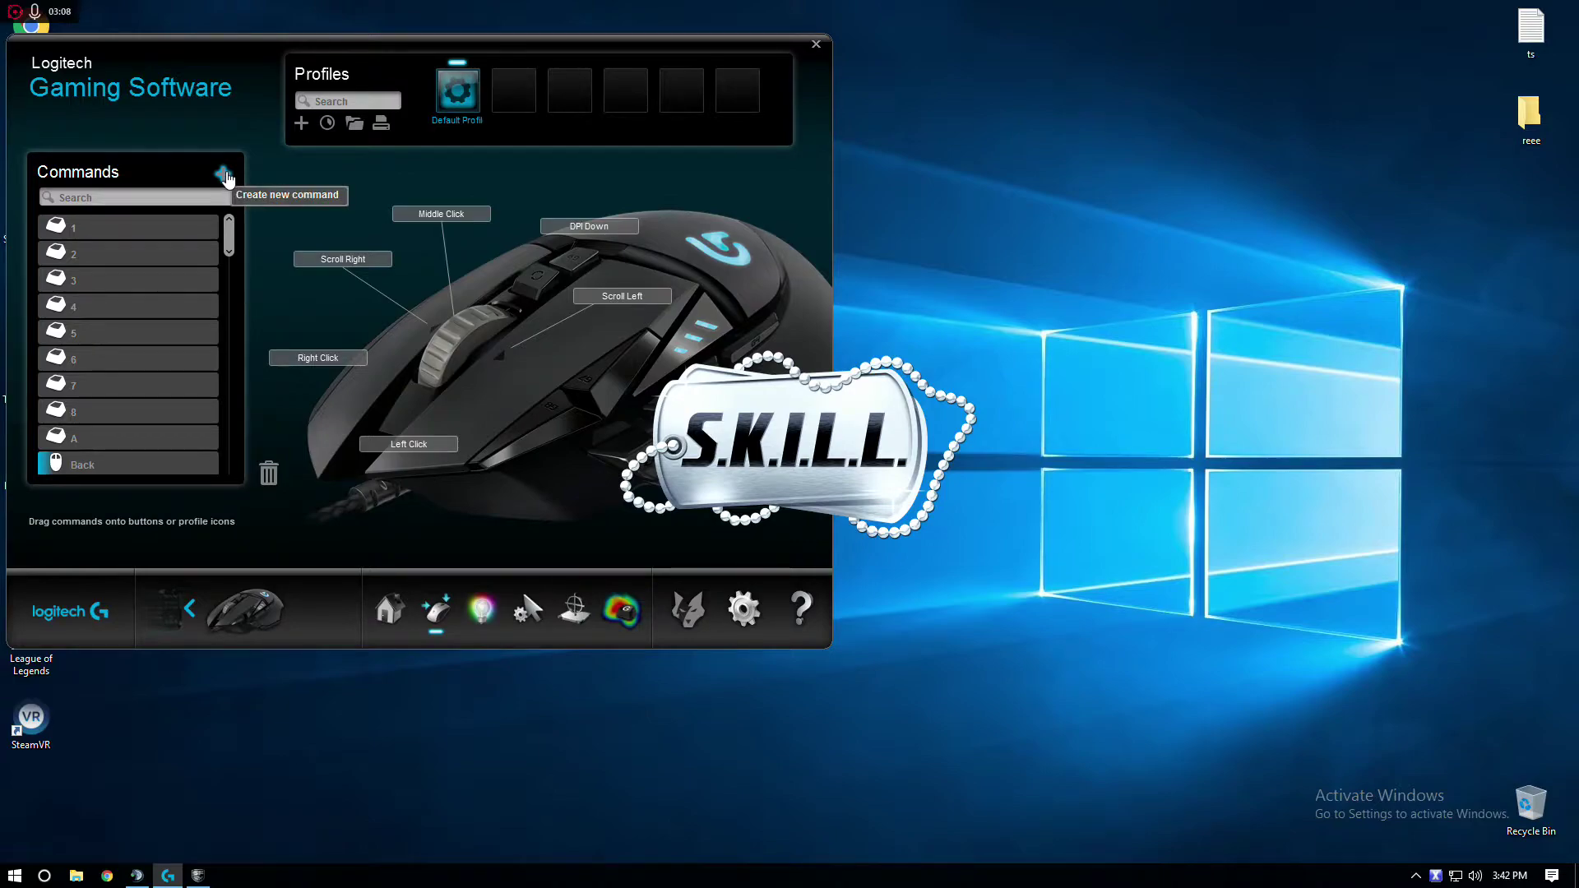
left_click(225, 178)
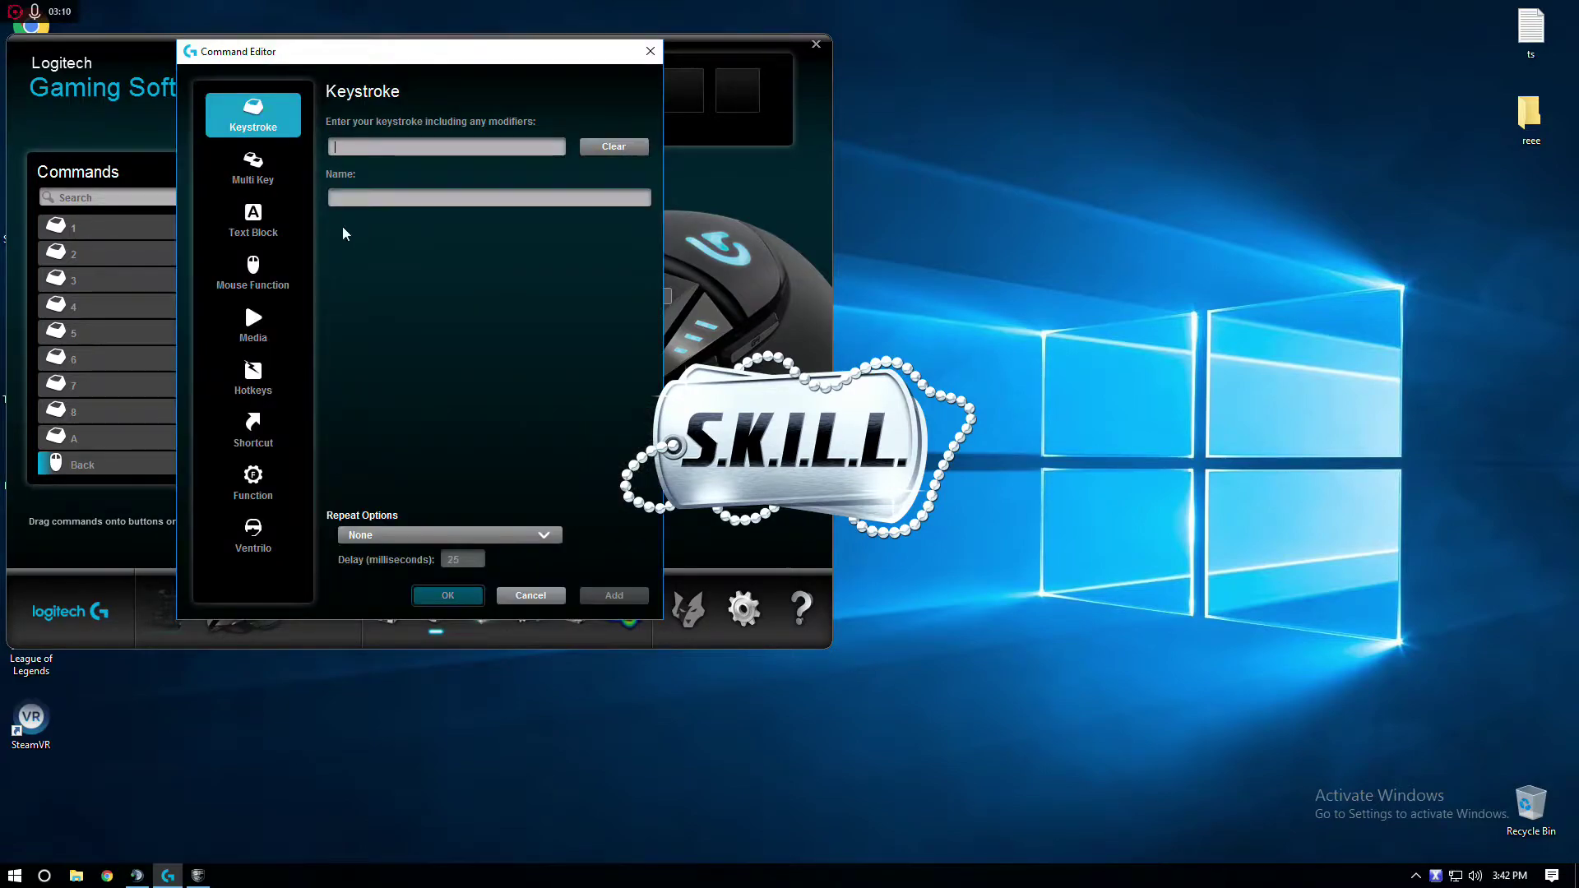
left_click(264, 181)
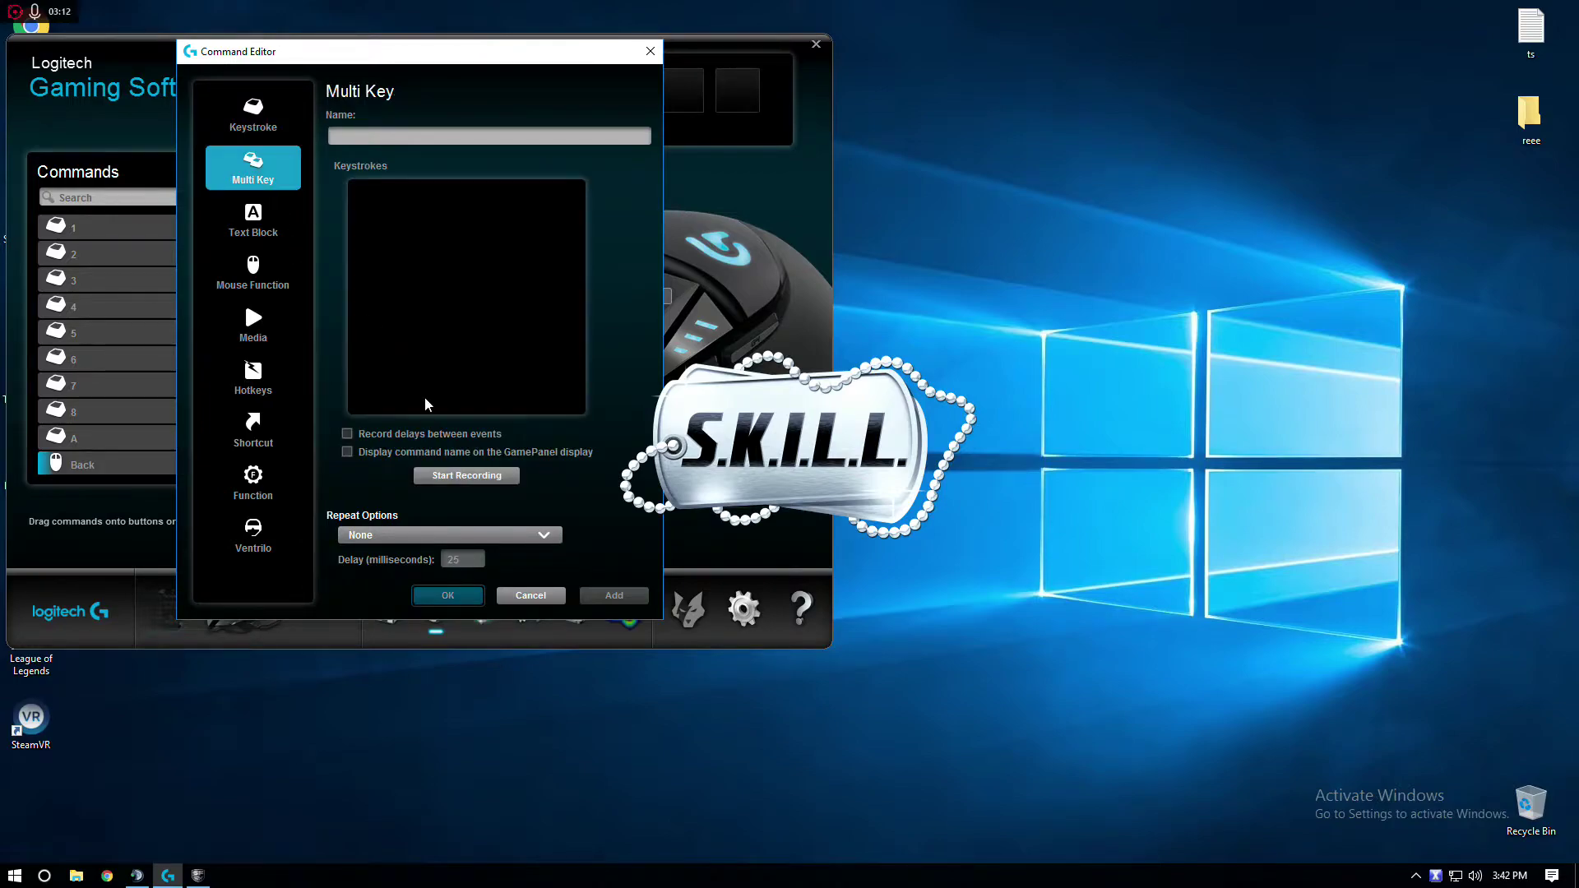
right_click(407, 247)
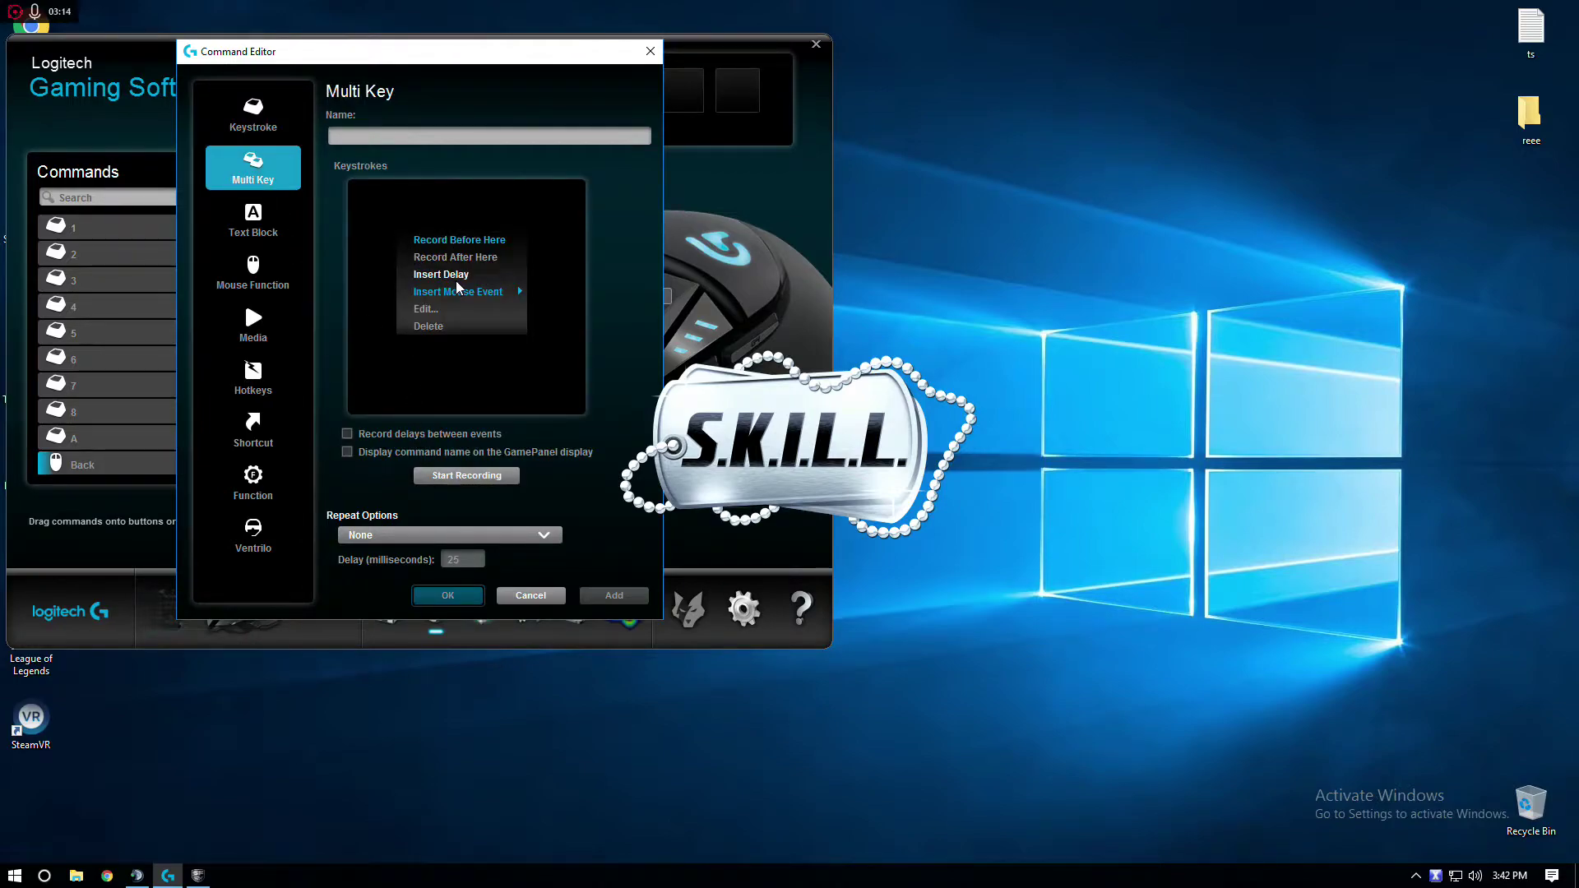
mouse_move(473, 293)
mouse_move(590, 296)
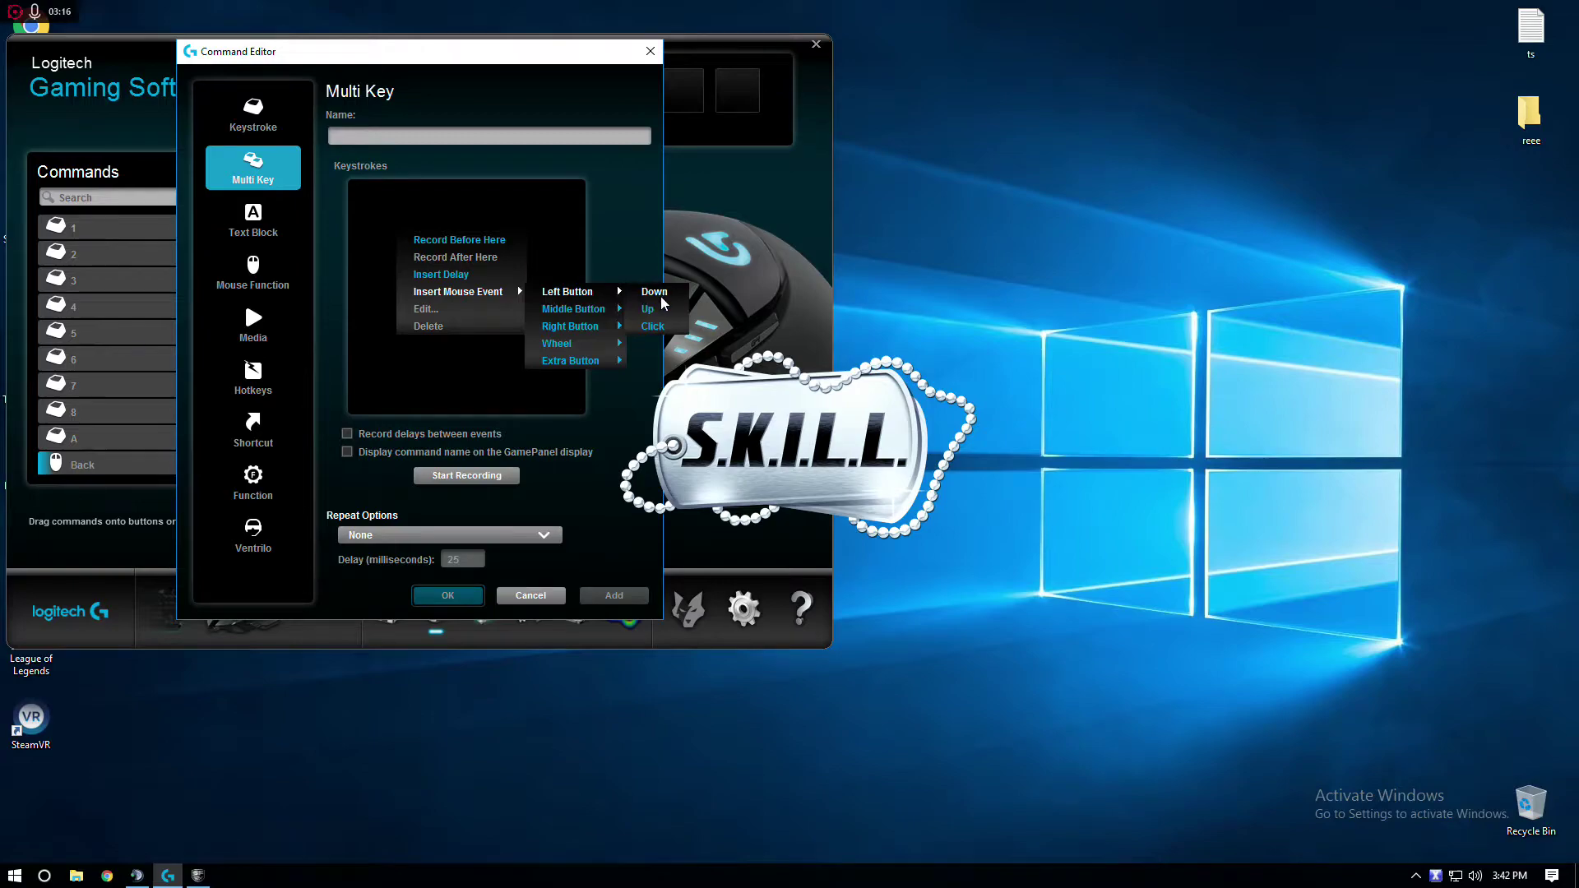
left_click(578, 286)
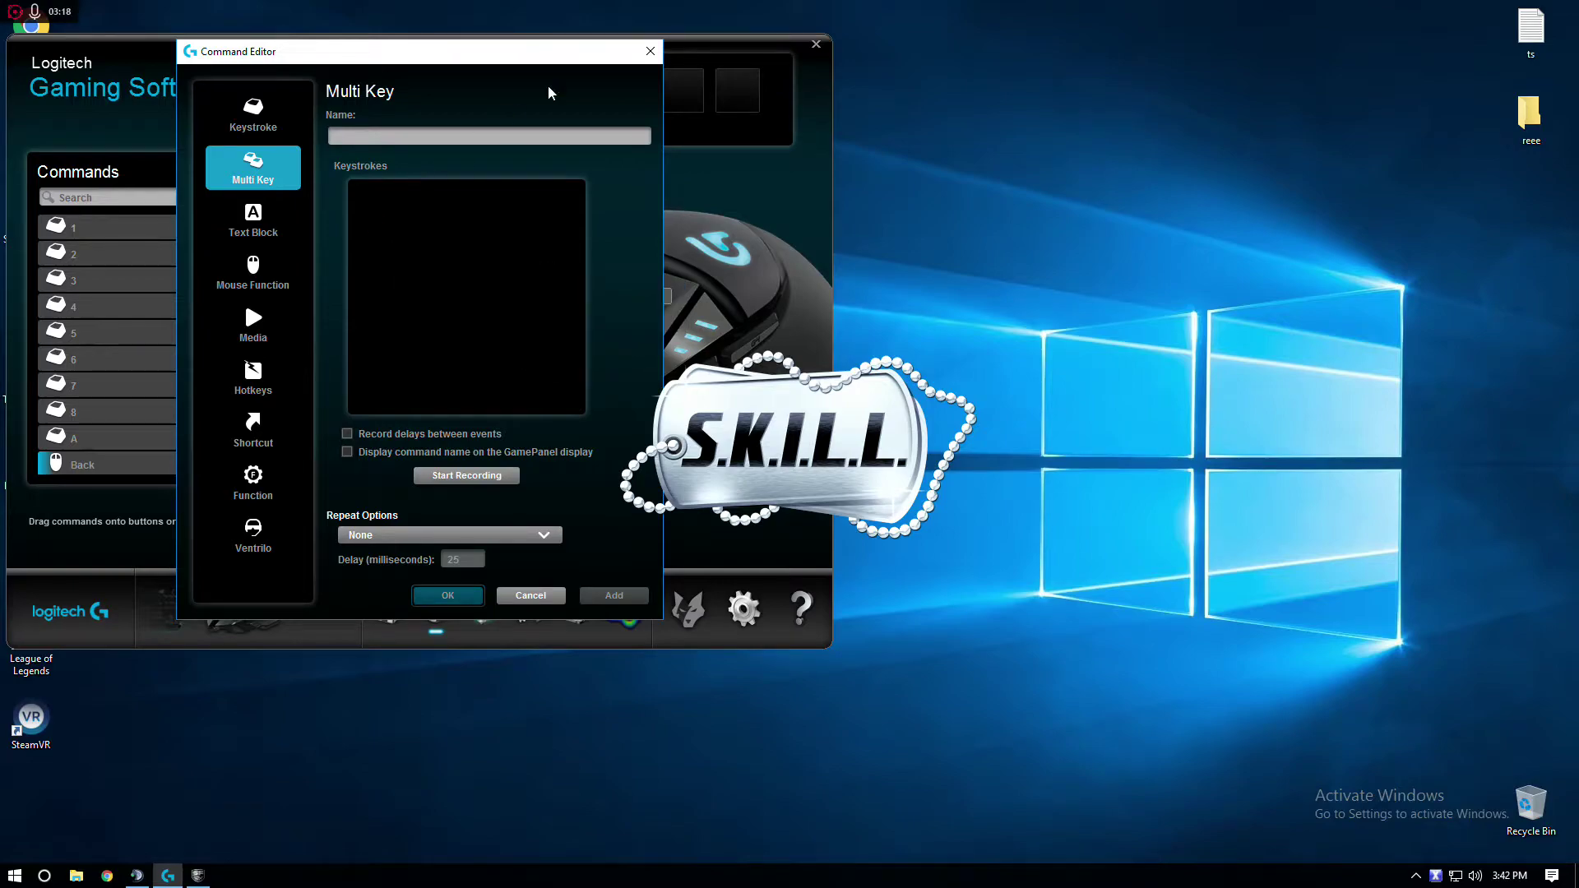
left_click(650, 51)
right_click(981, 207)
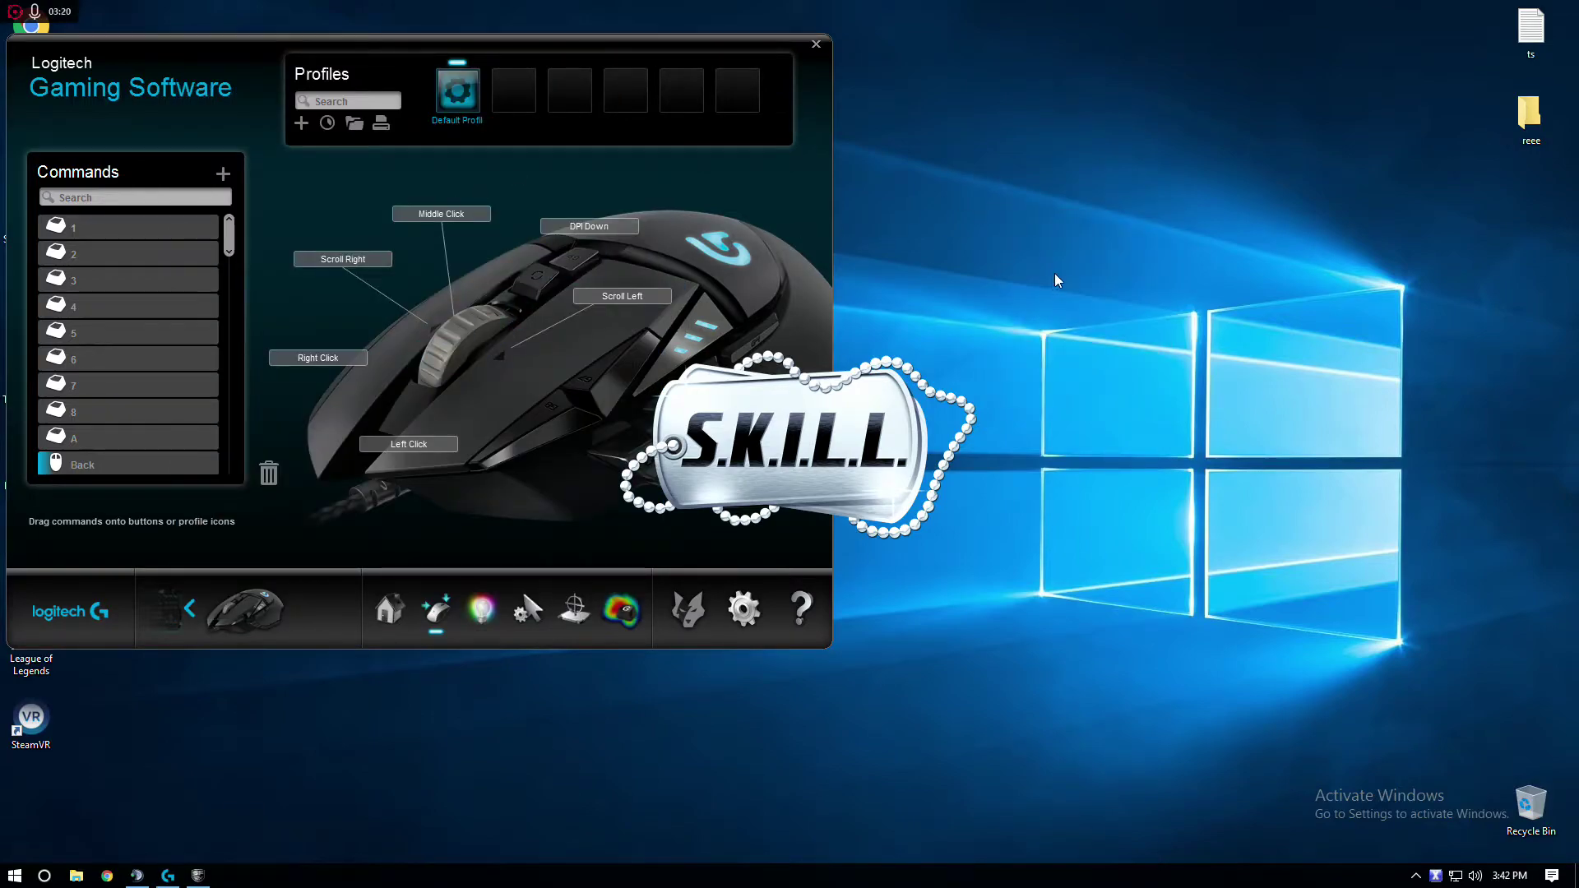
right_click(1060, 273)
right_click(1131, 348)
left_click(1056, 418)
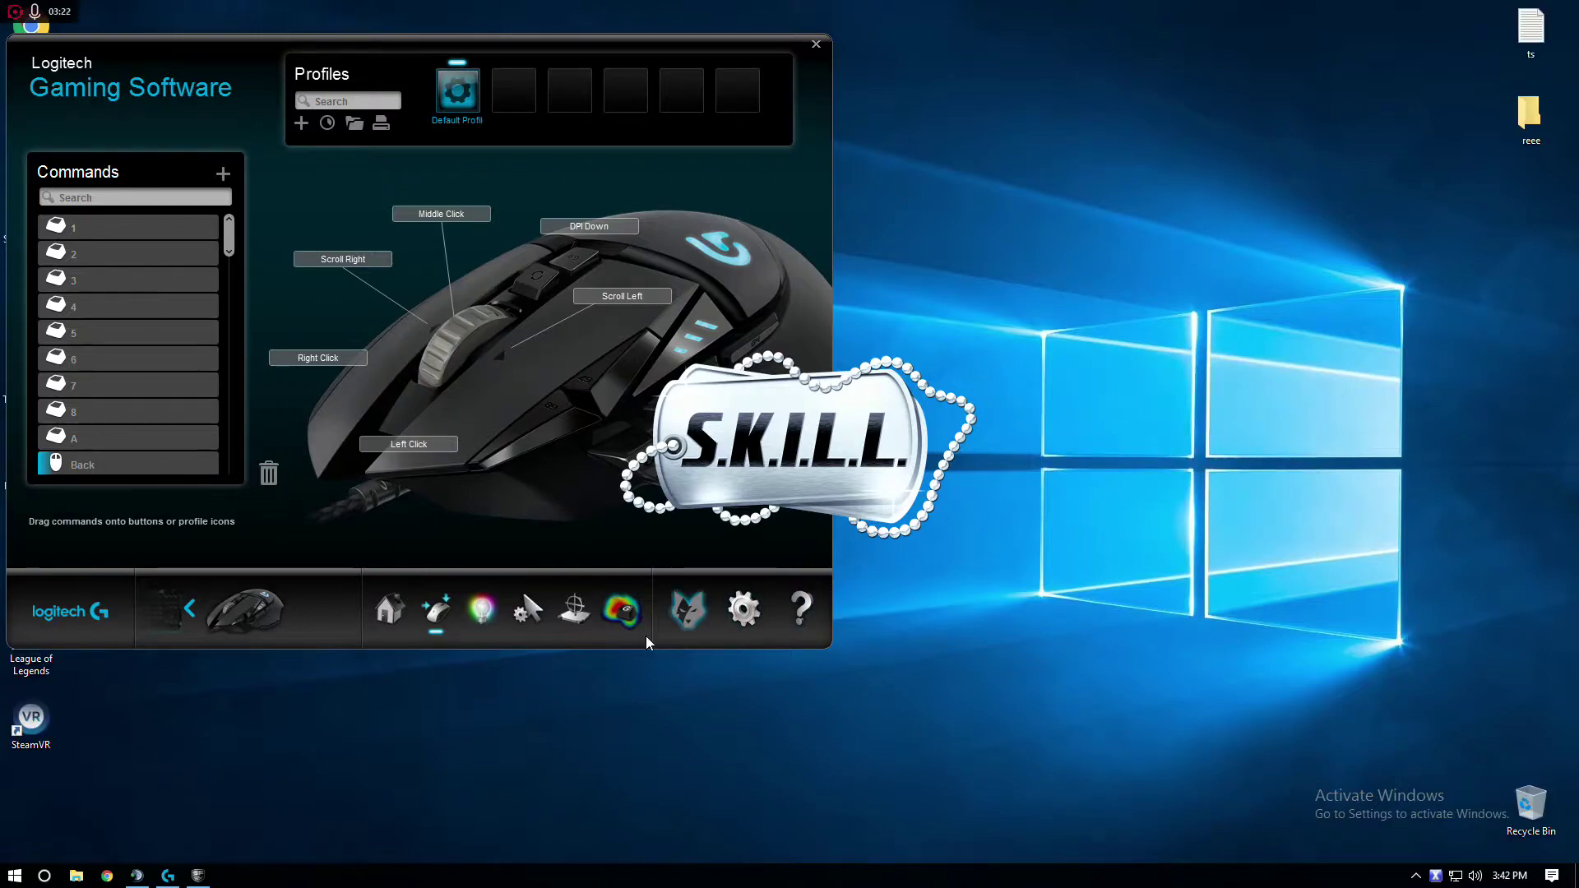
Show the general settings of Logitech Gaming Software and close the software.
left_click(743, 609)
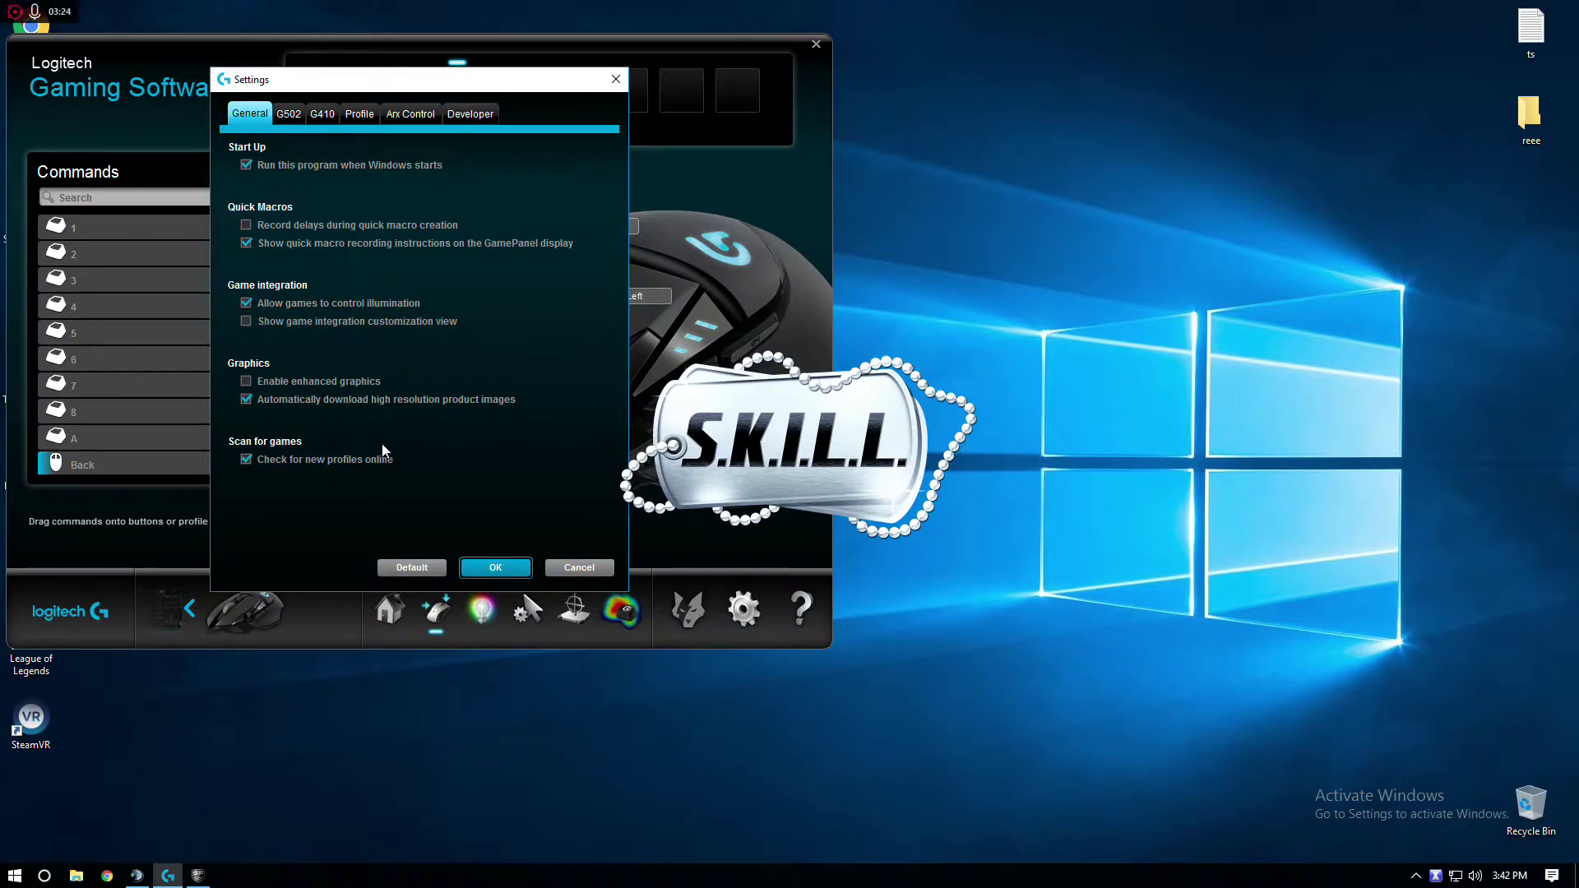
left_click(615, 79)
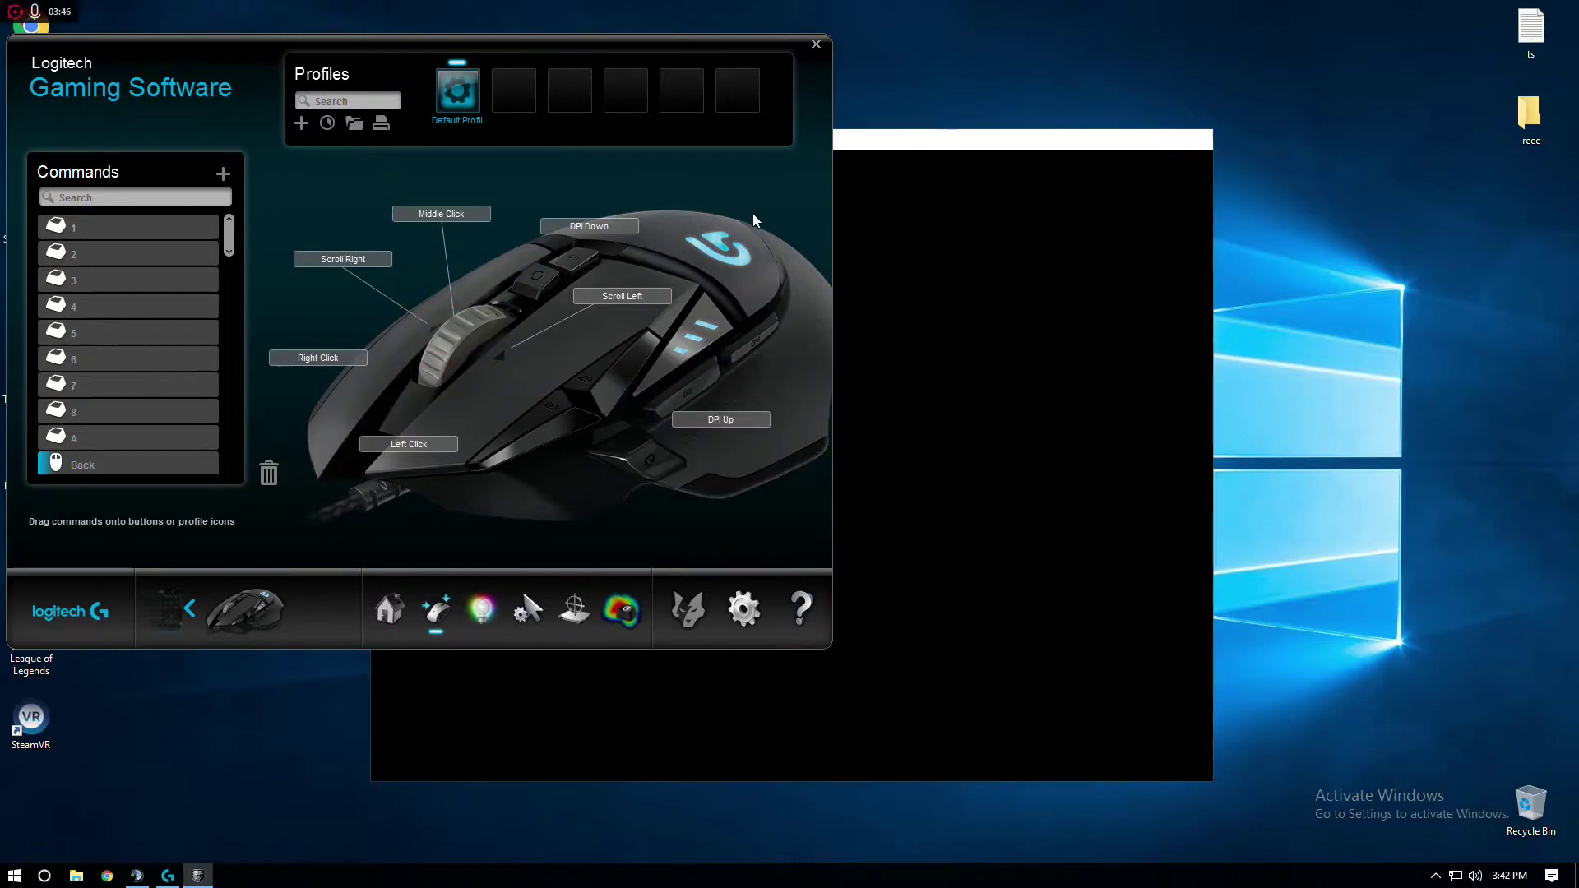
left_click(815, 44)
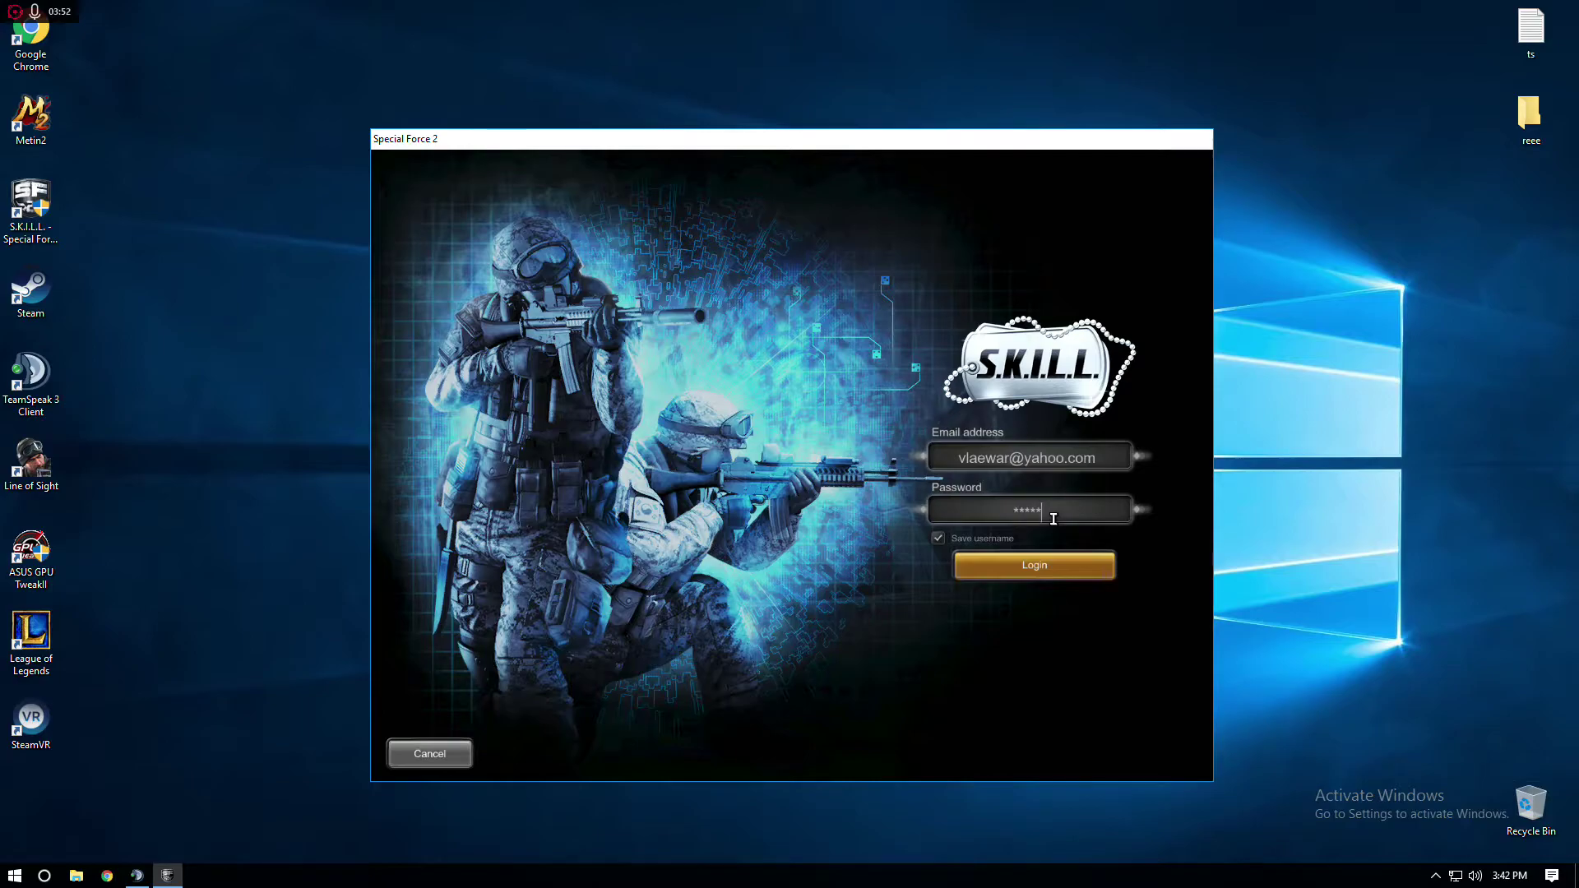
Enter the account password on the Special Force 2 login screen and log in.
type("**")
key("Return")
key("Return")
key("Return")
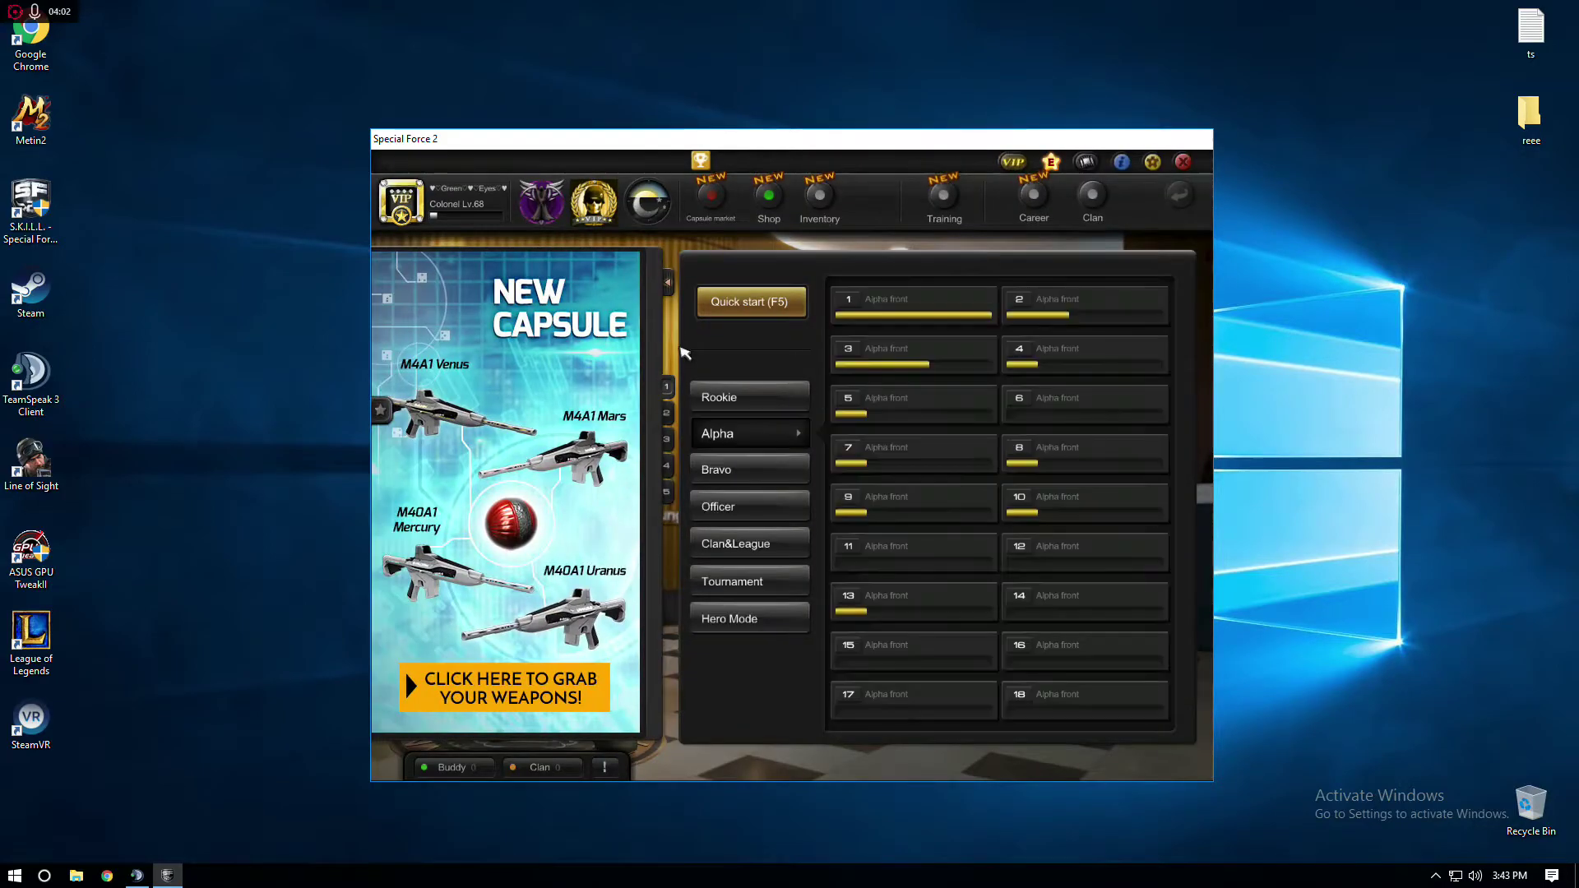
Open the weapons inventory and inspect the equipped weapons of loadouts C, A and B.
left_click(681, 291)
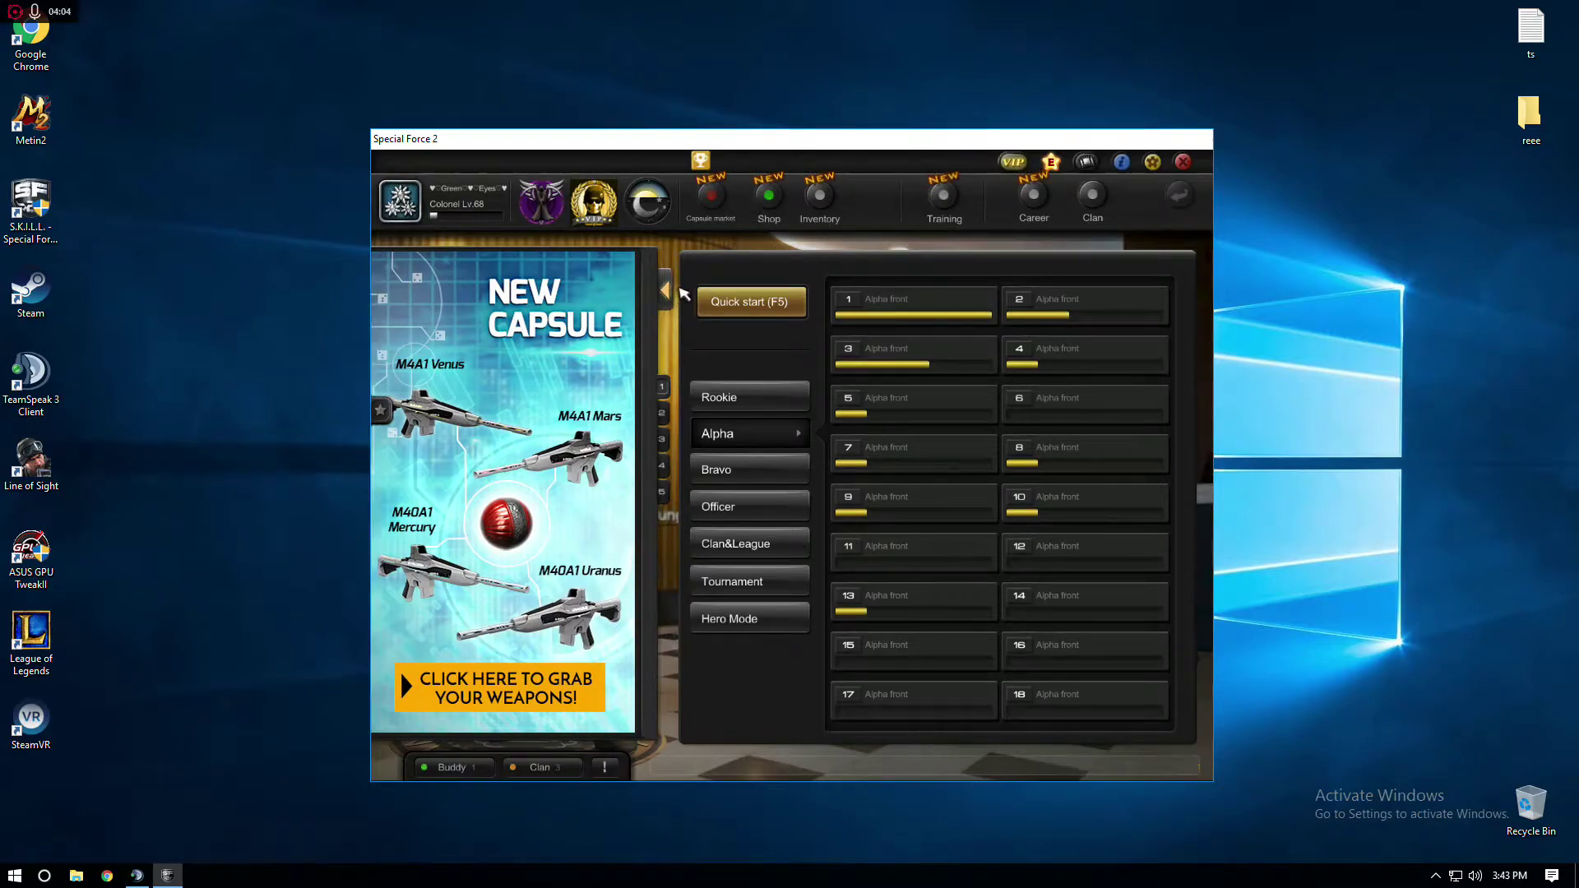
left_click(818, 197)
left_click(870, 362)
key("Return")
left_click(717, 379)
left_click(870, 362)
left_click(793, 551)
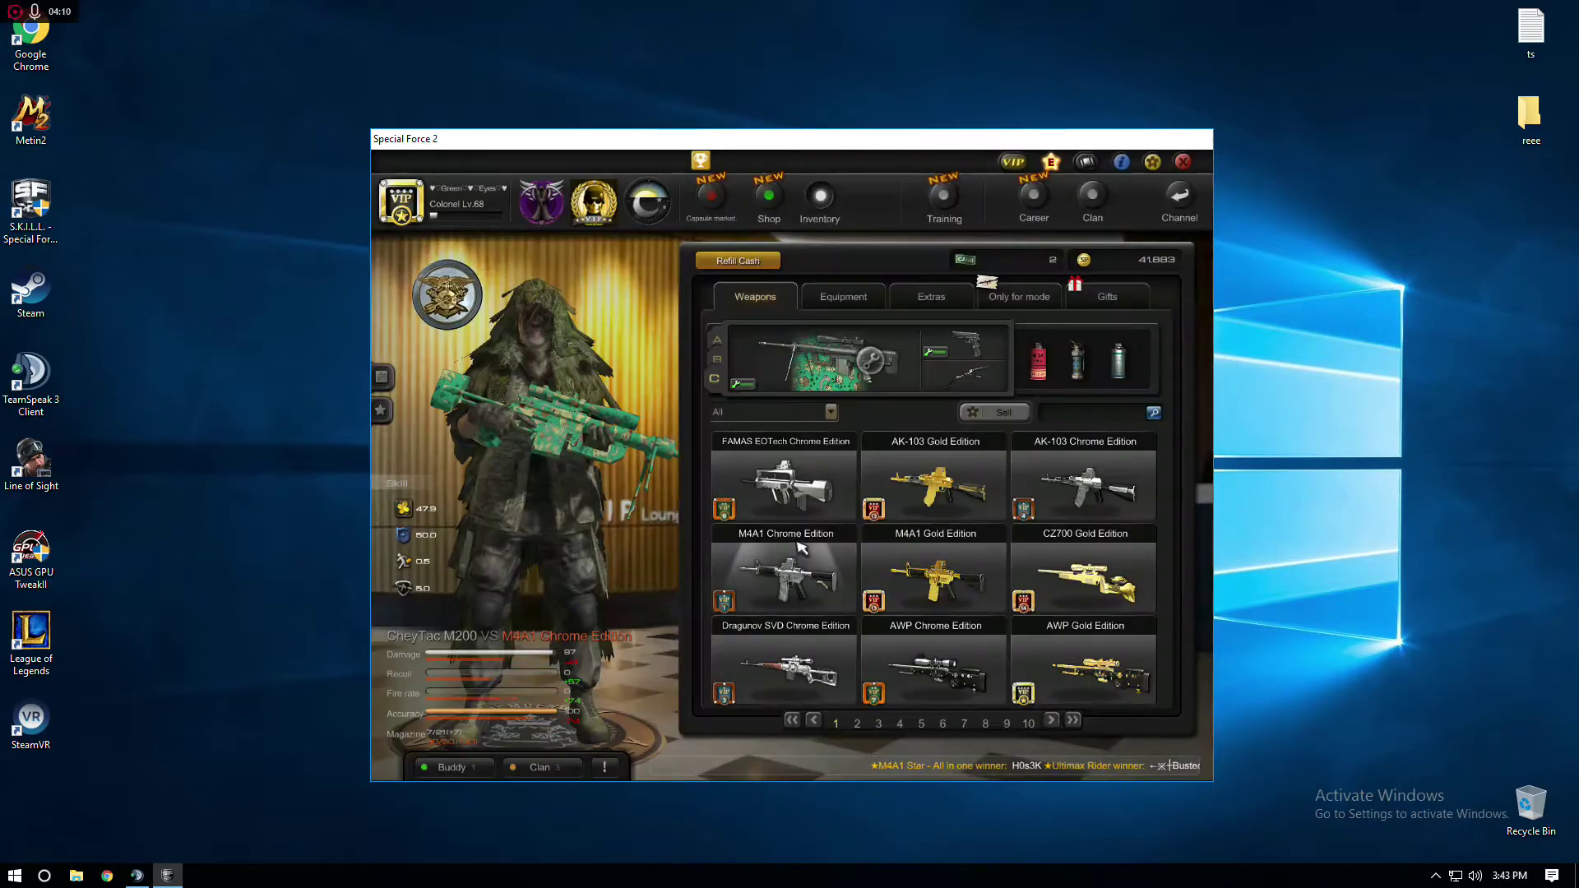
left_click(716, 338)
left_click(871, 361)
left_click(807, 557)
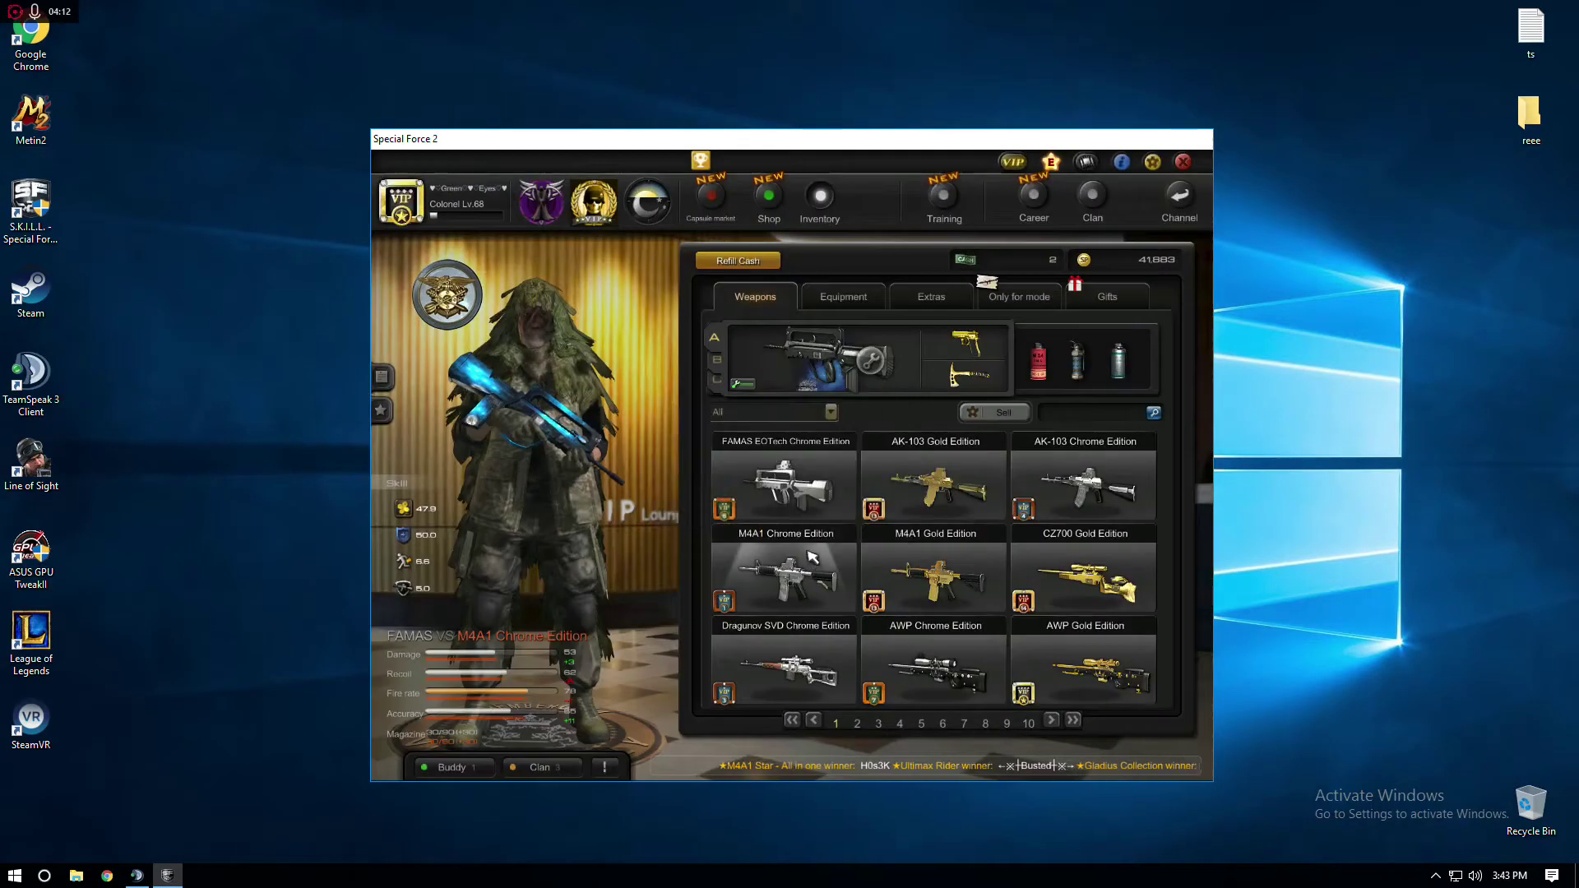
left_click(714, 360)
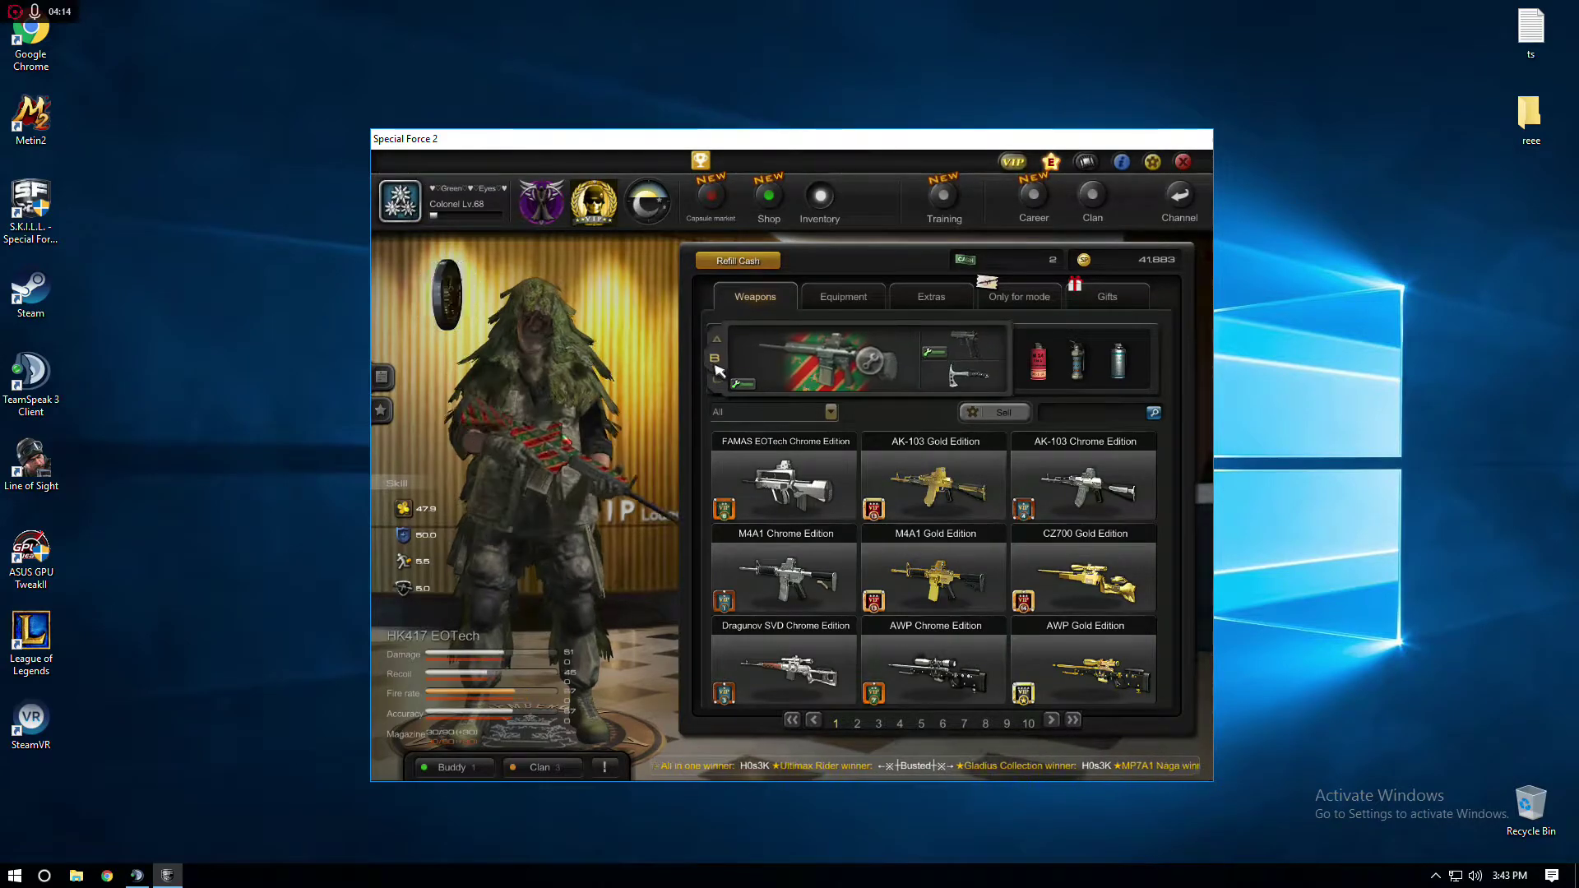
Browse the weapons inventory from page 3 to page 5 and equip the ACR Haunted in loadout B.
left_click(879, 723)
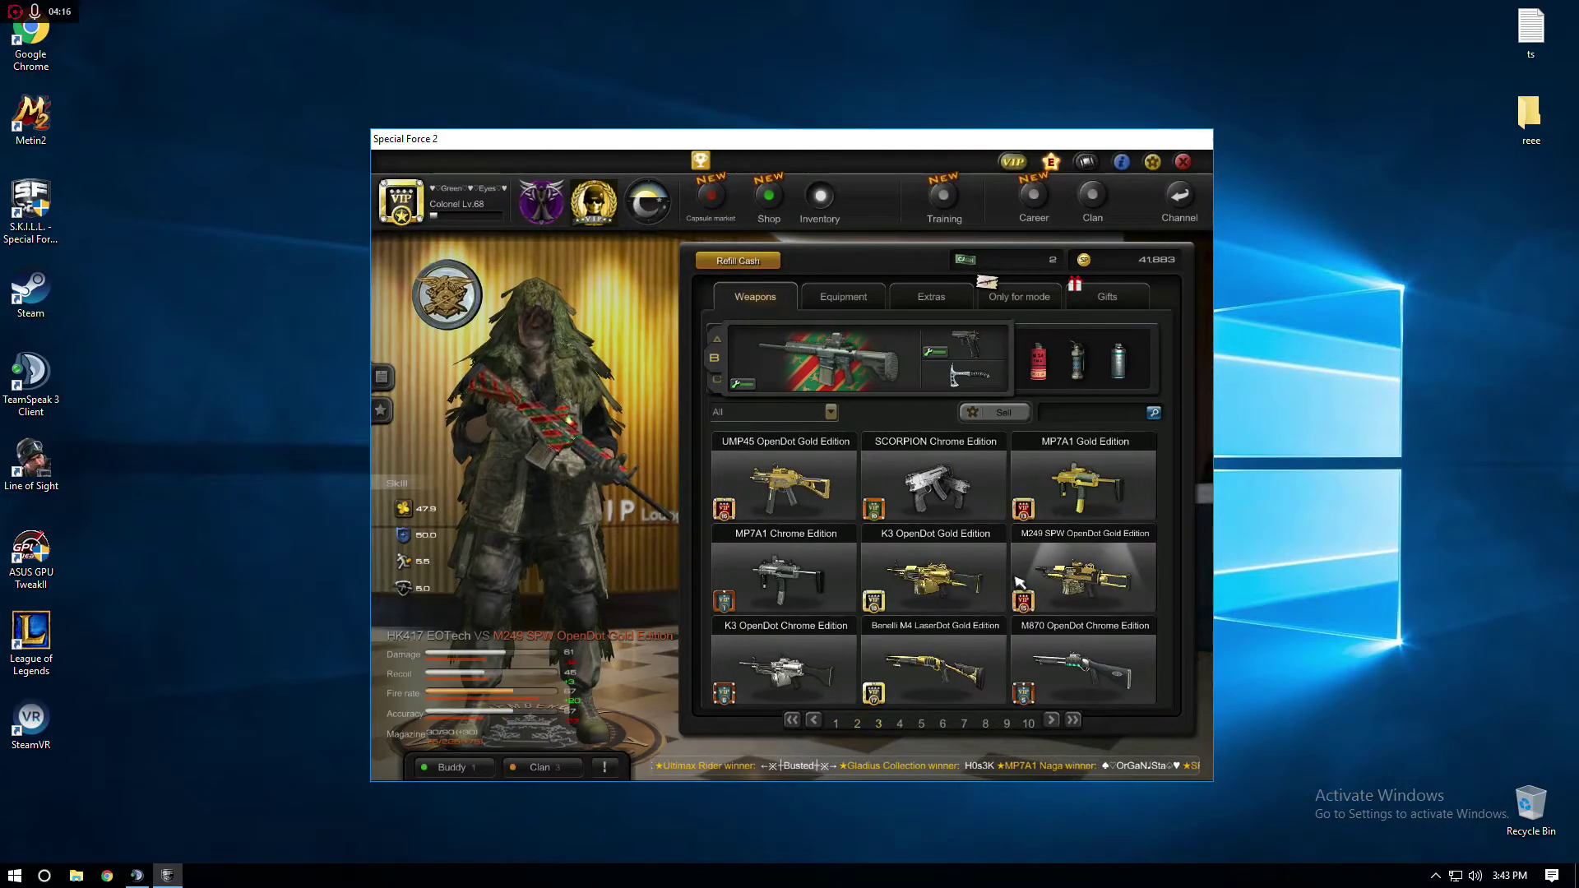
scroll(1019, 581, "down", 1)
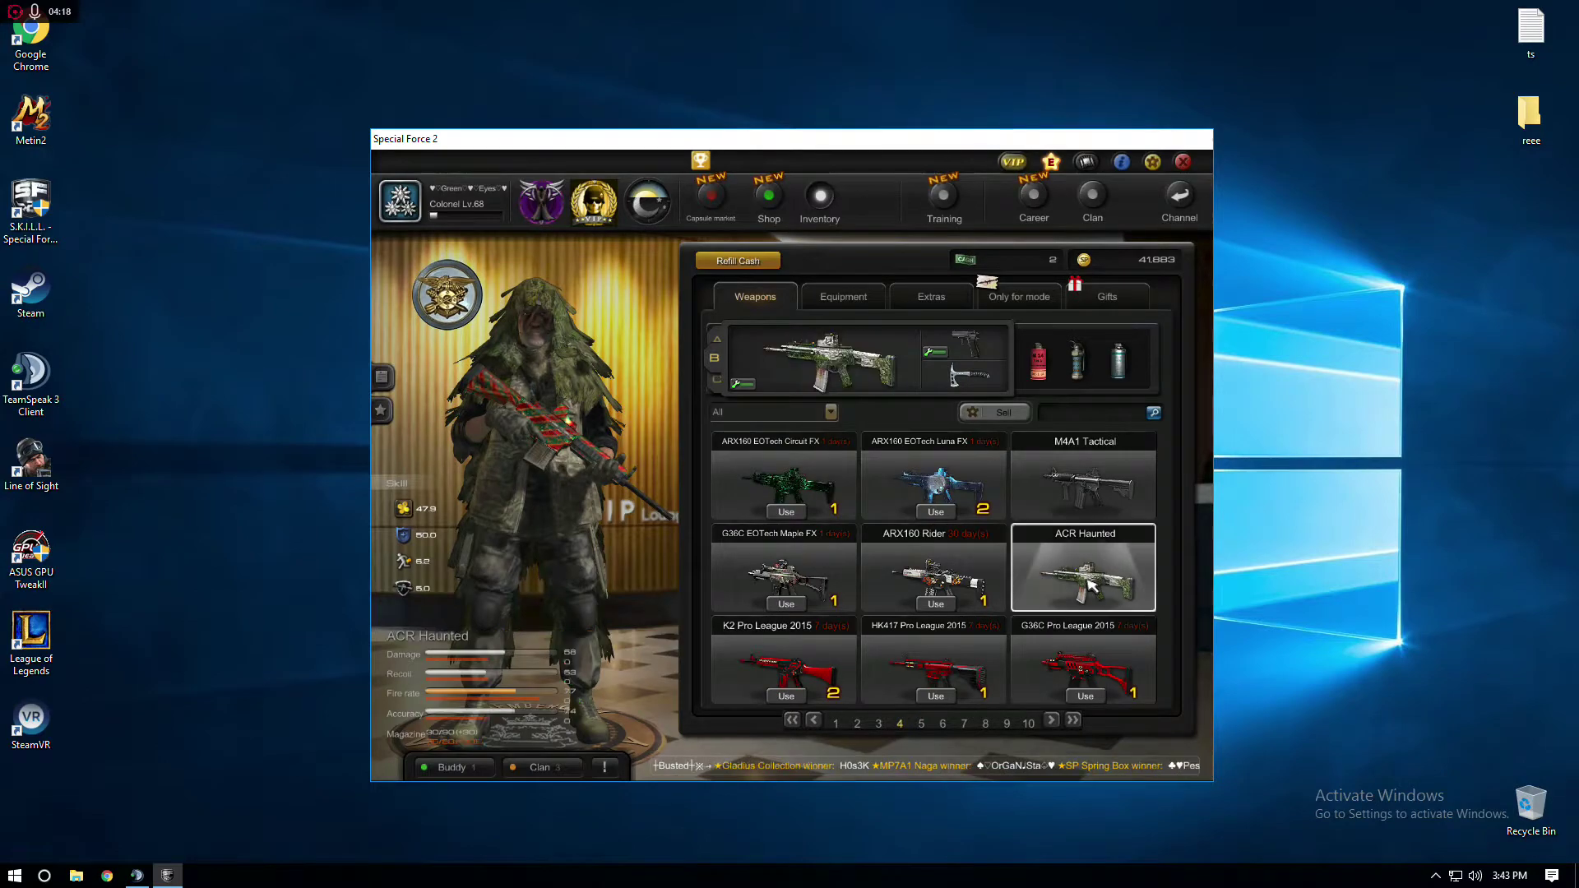
scroll(999, 584, "down", 1)
Equip the HK417 from inventory page 7 in loadout C and pick another weapon from page 6.
left_click(714, 378)
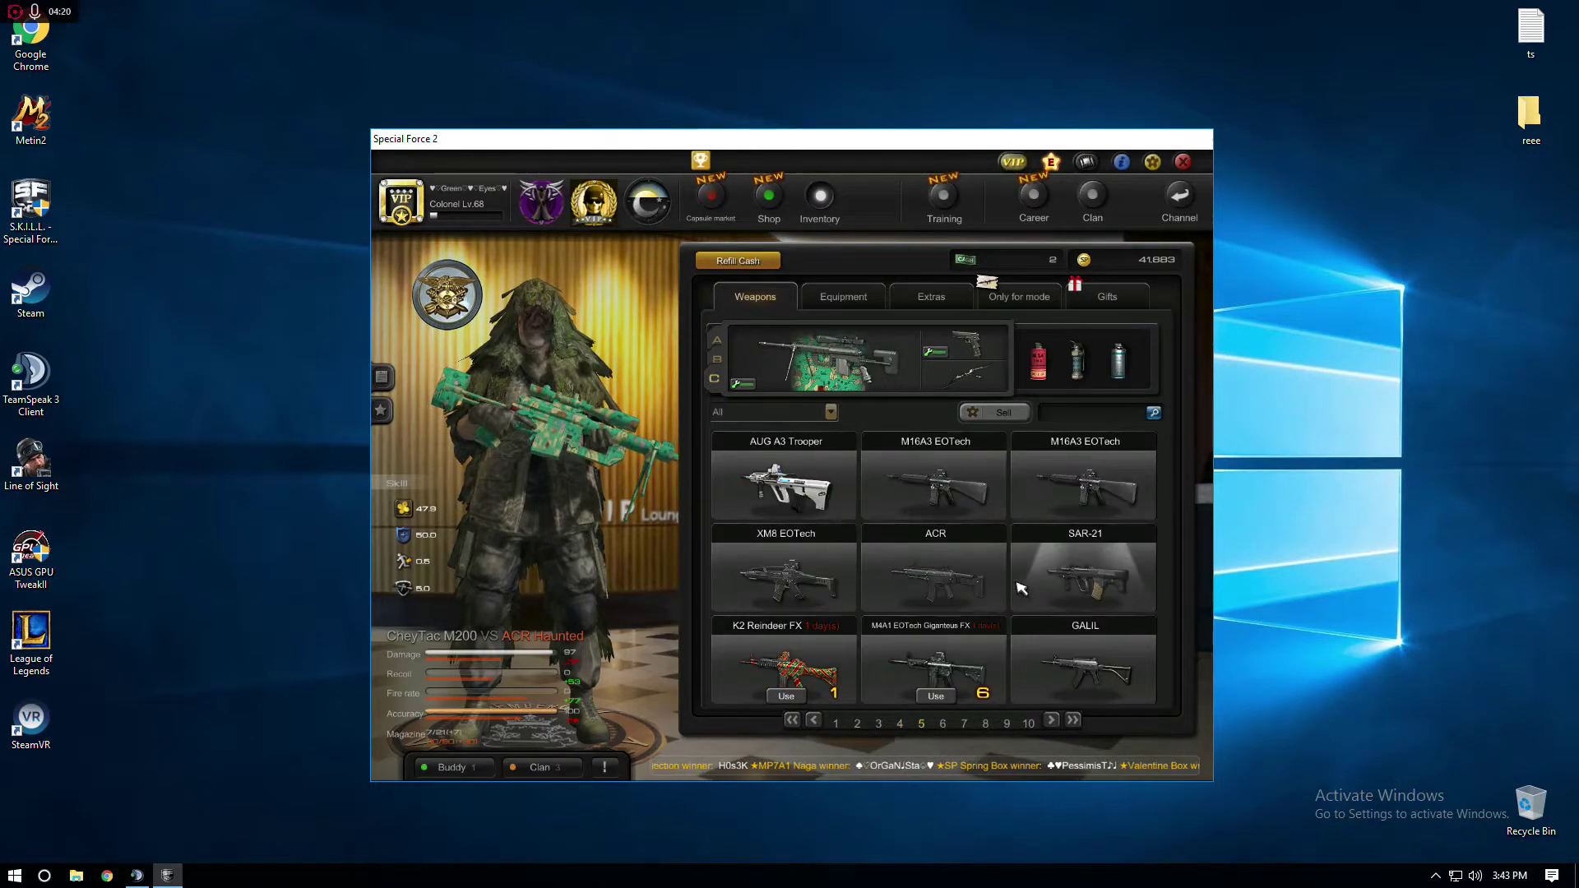
scroll(987, 585, "down", 2)
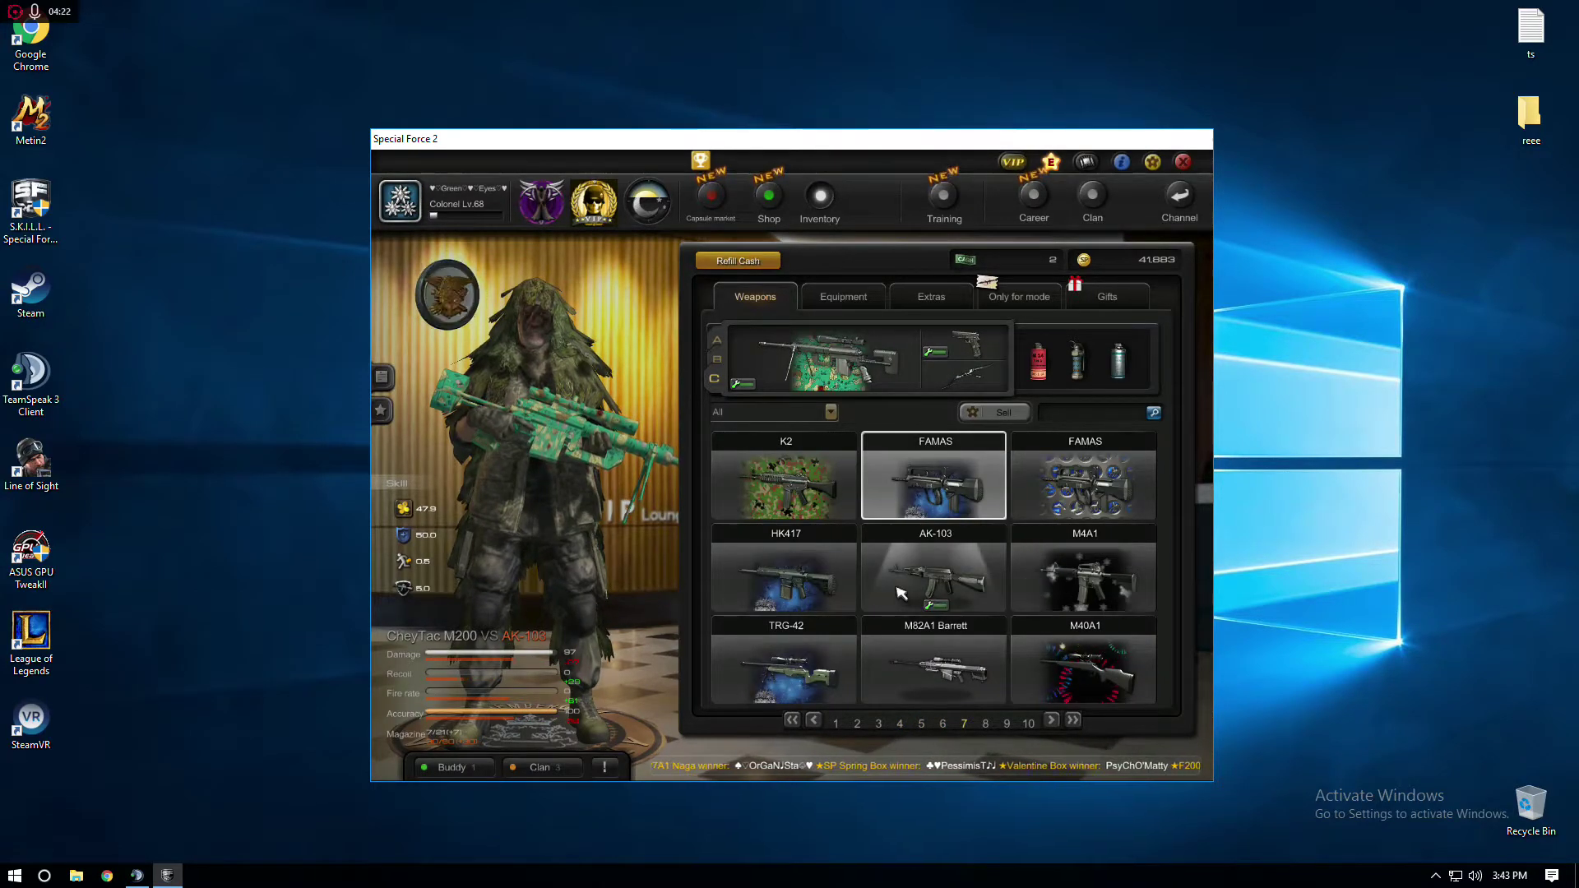
double_click(785, 575)
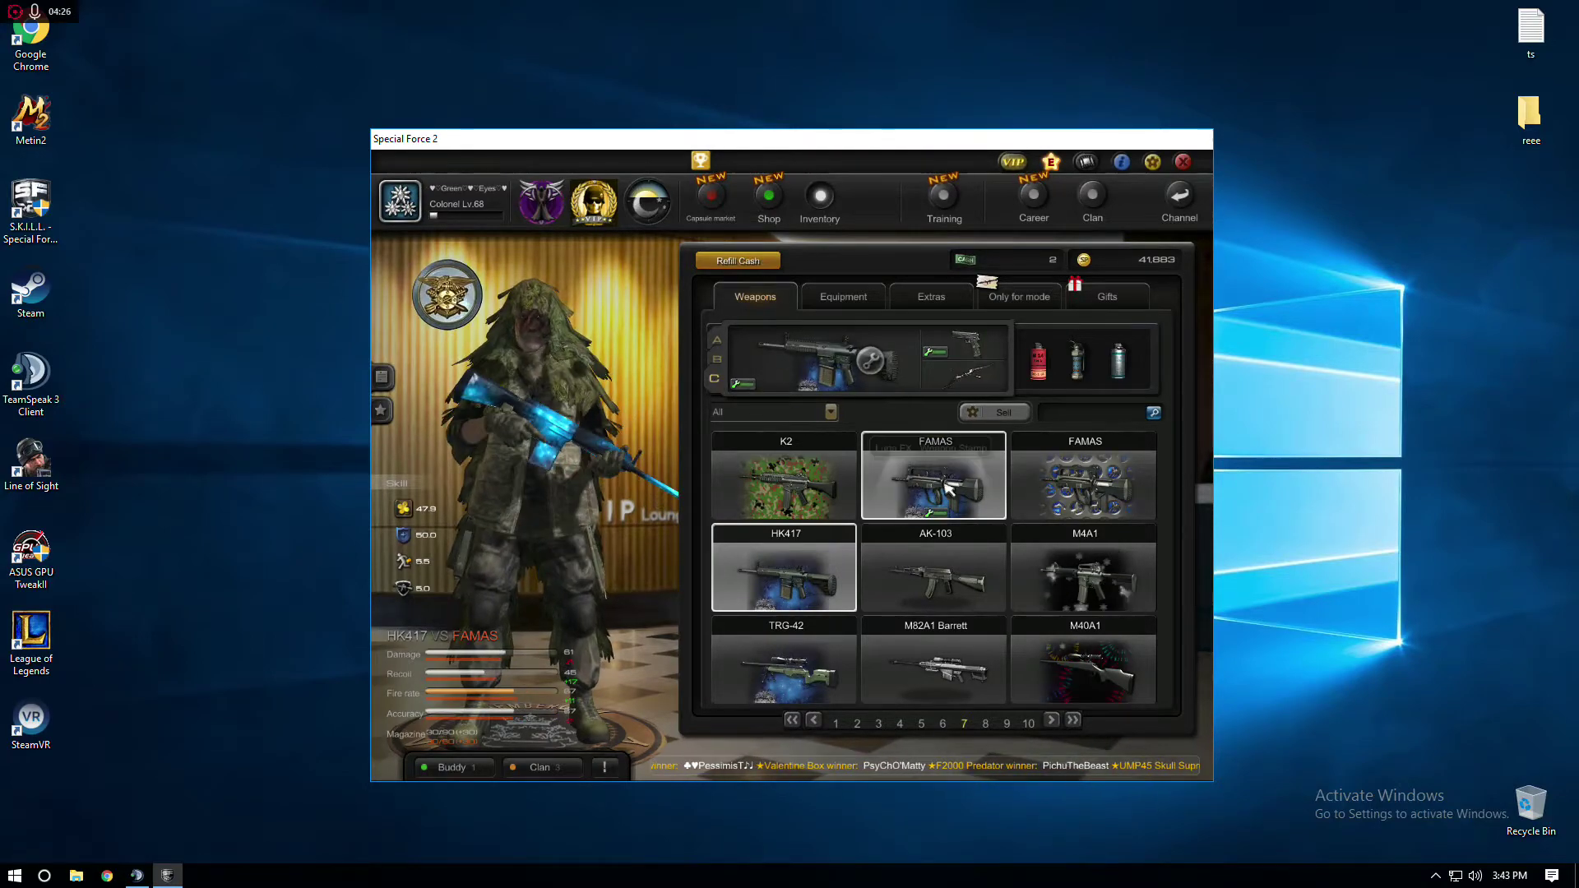
scroll(1067, 511, "up", 1)
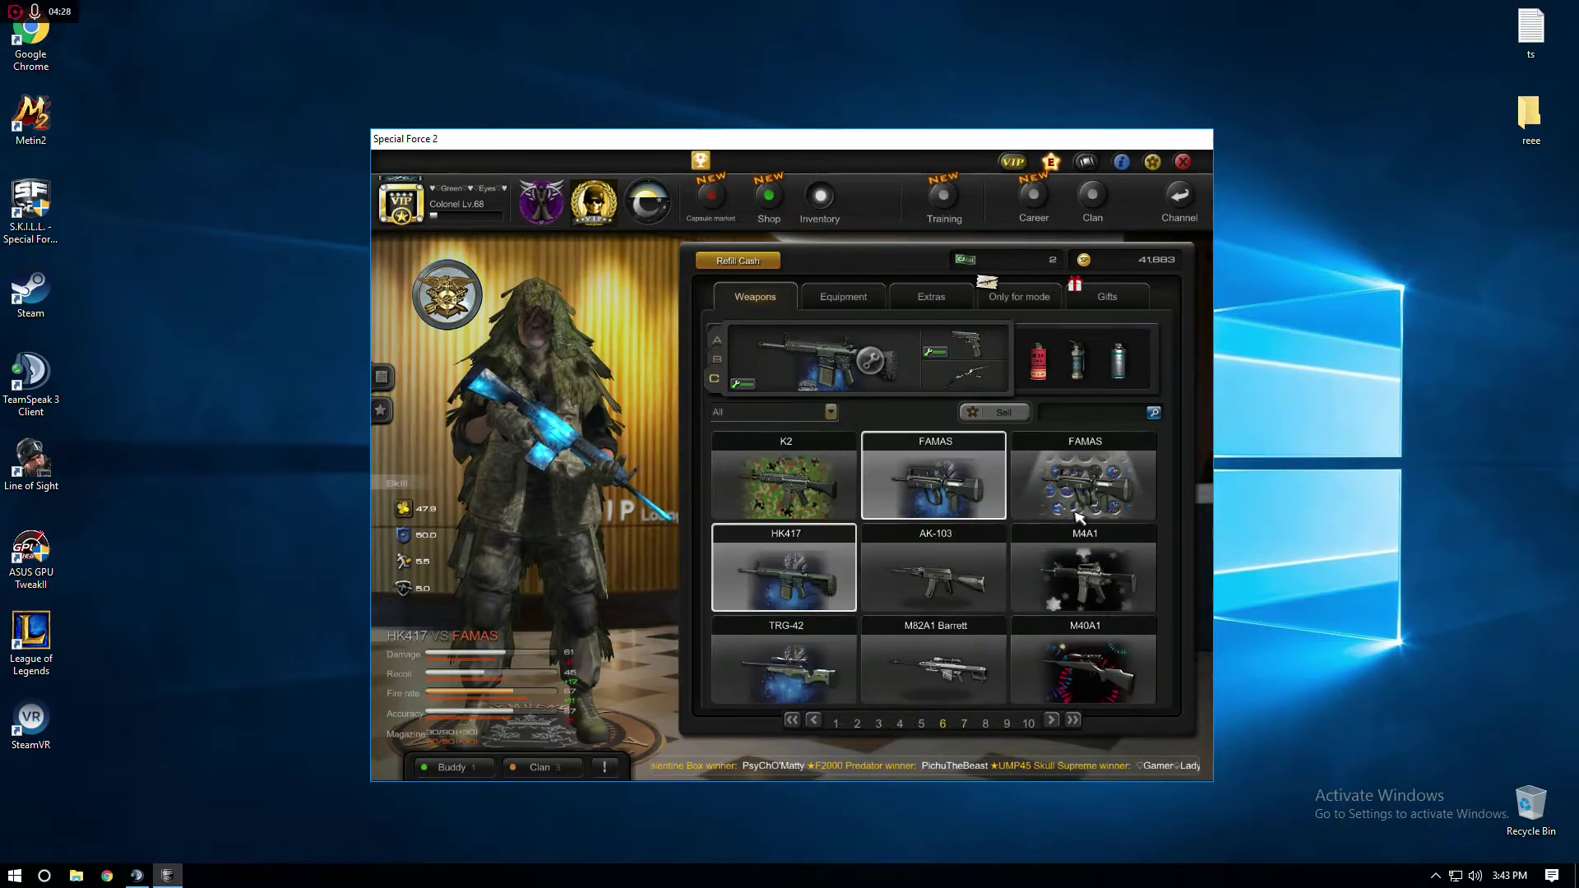
double_click(1084, 567)
Leave the inventory, choose the Office map for Training and start the training session.
left_click(1179, 195)
left_click(943, 201)
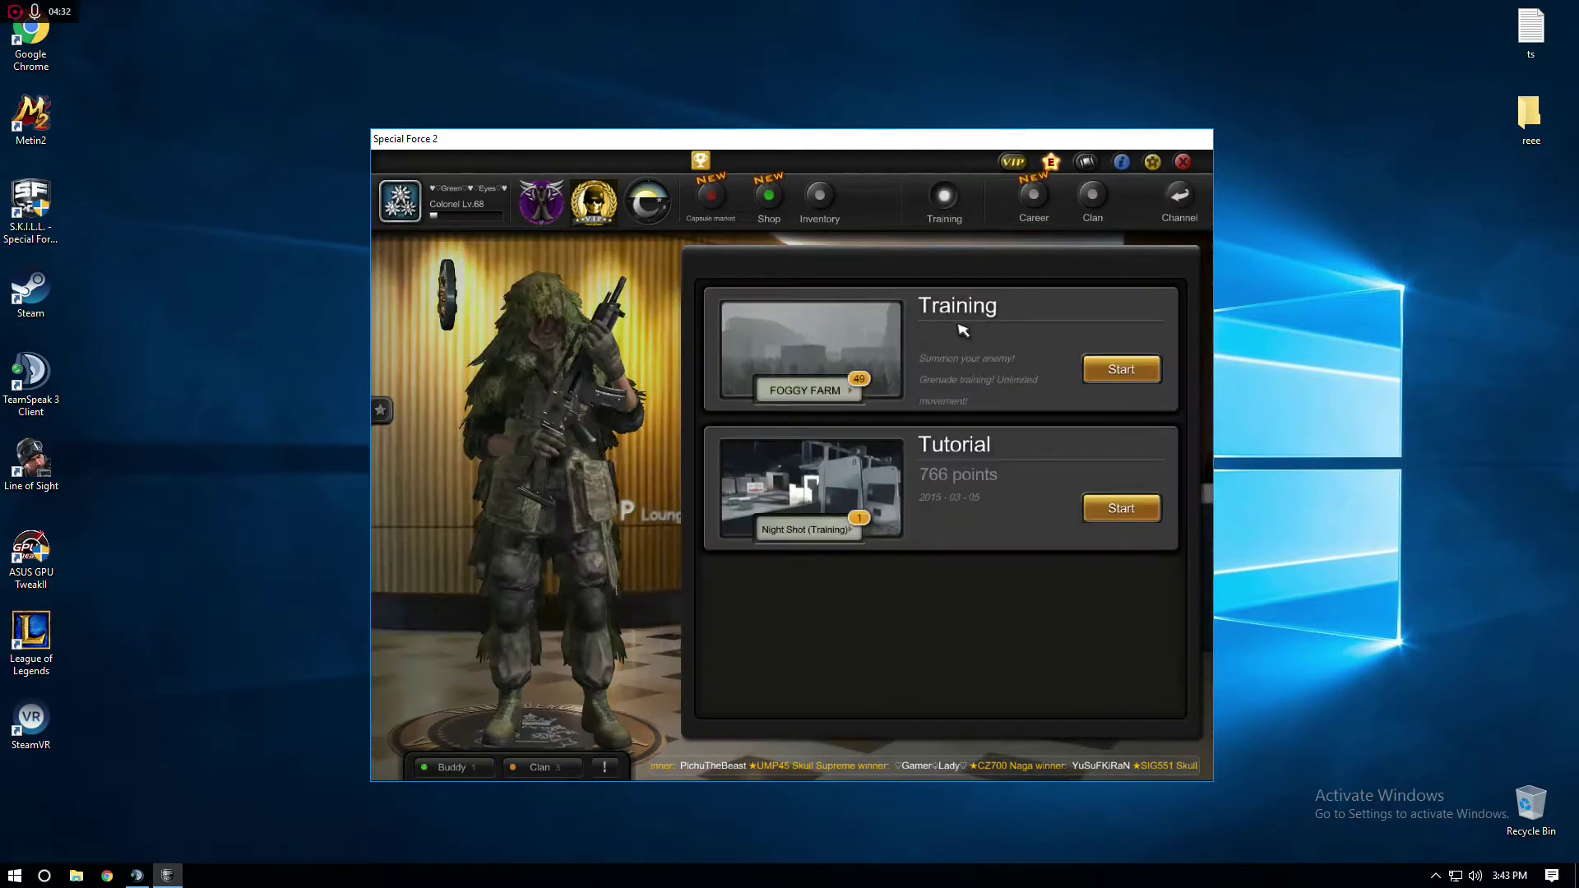
left_click(845, 390)
scroll(1020, 517, "down", 4)
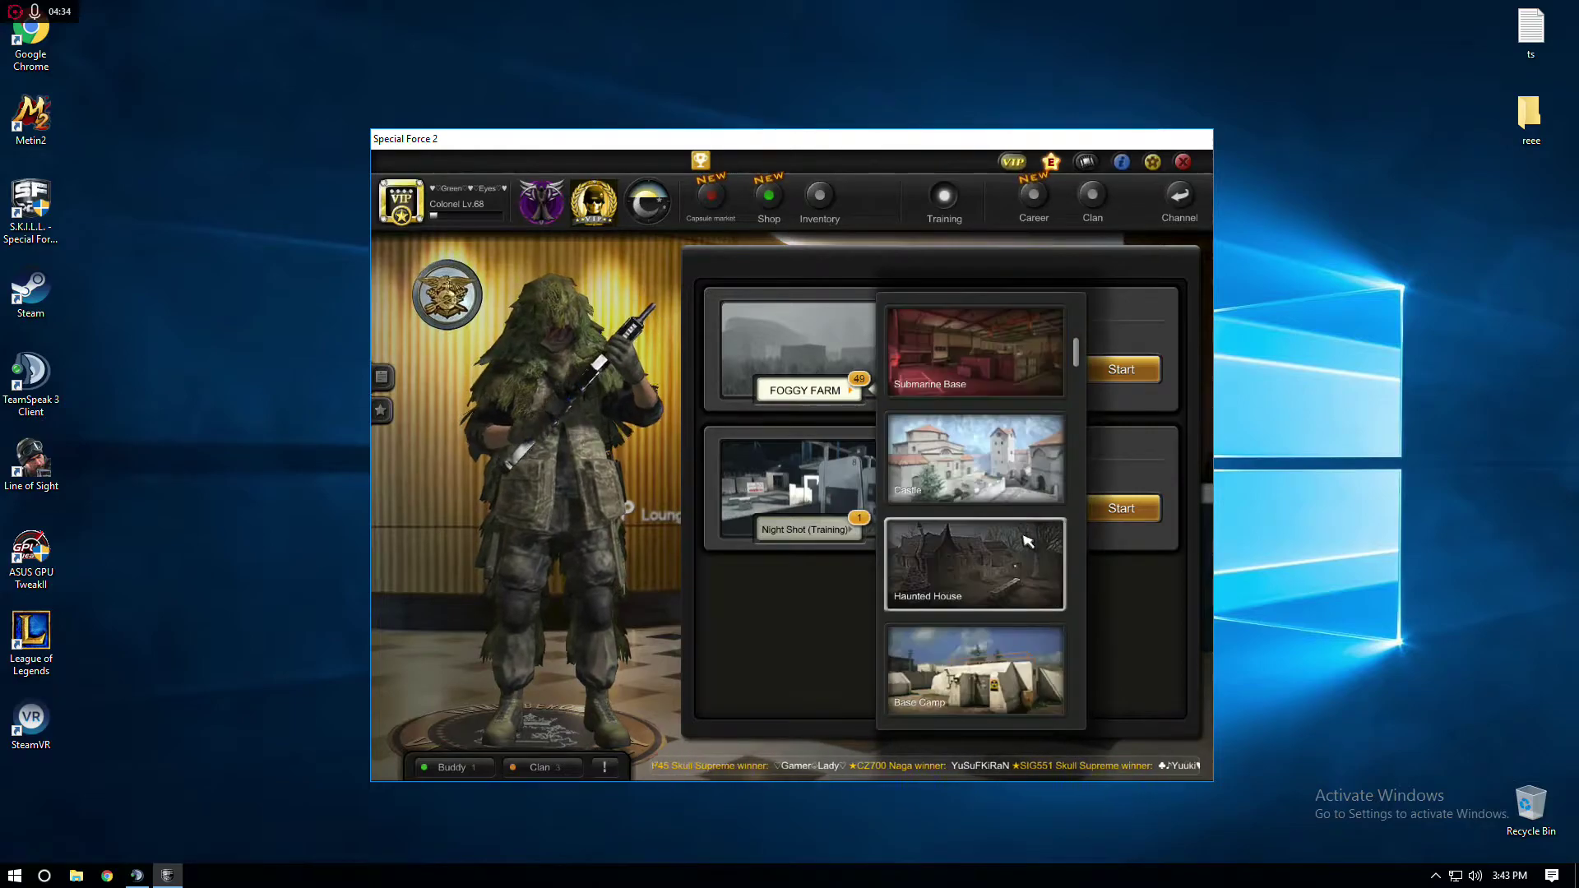
left_click(1020, 516)
left_click(1082, 368)
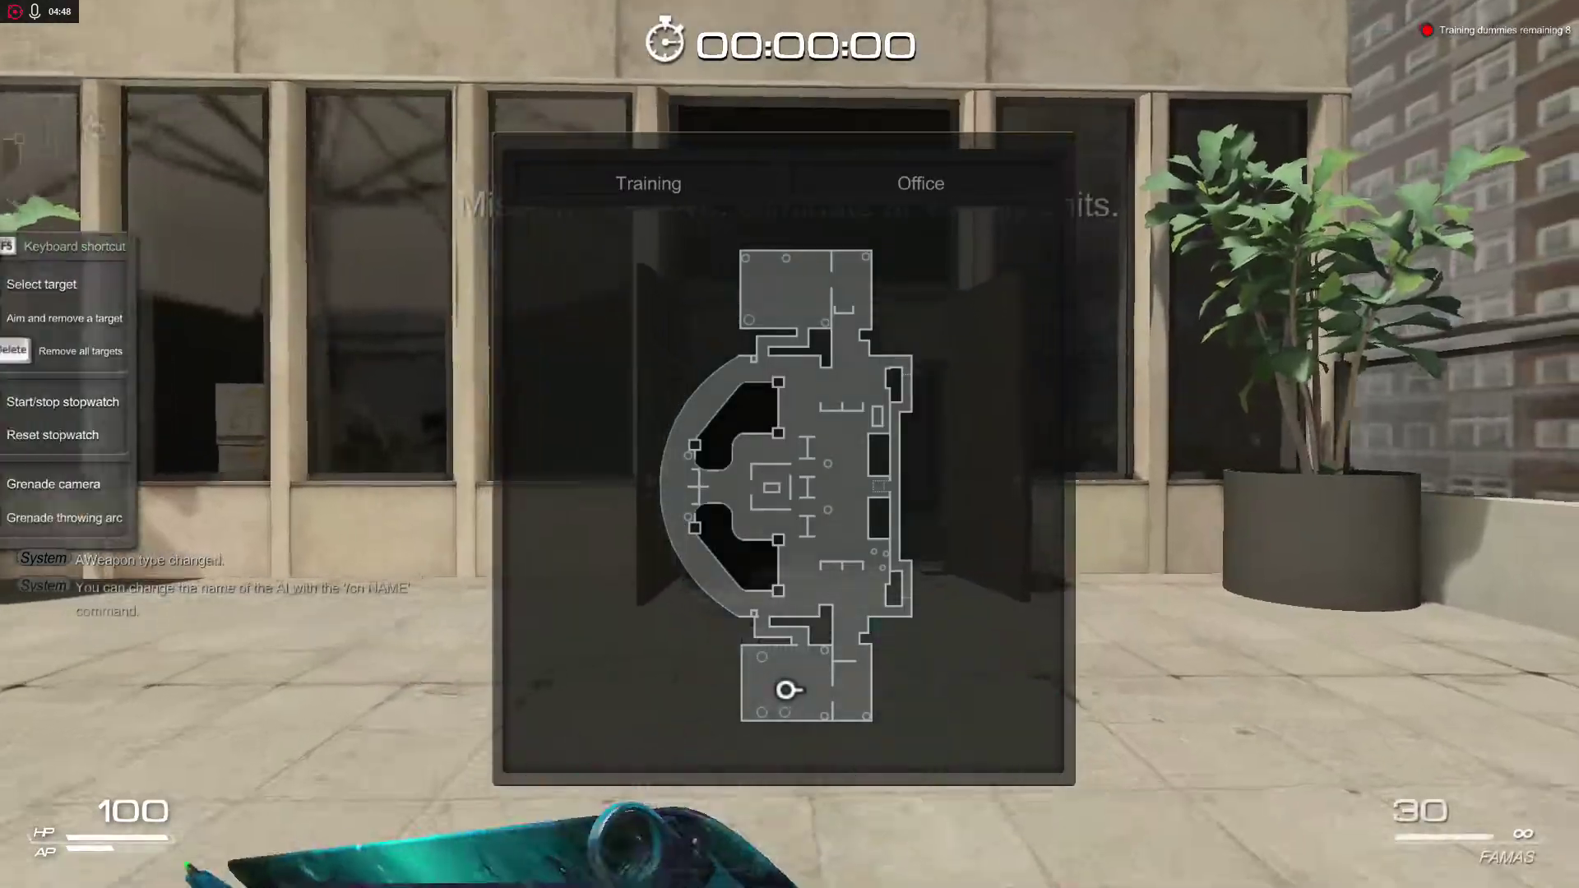
Move through the Office map to the open hall with the blank wall, setting the mouse sensitivity to 7 on the way.
key("w")
key("w")
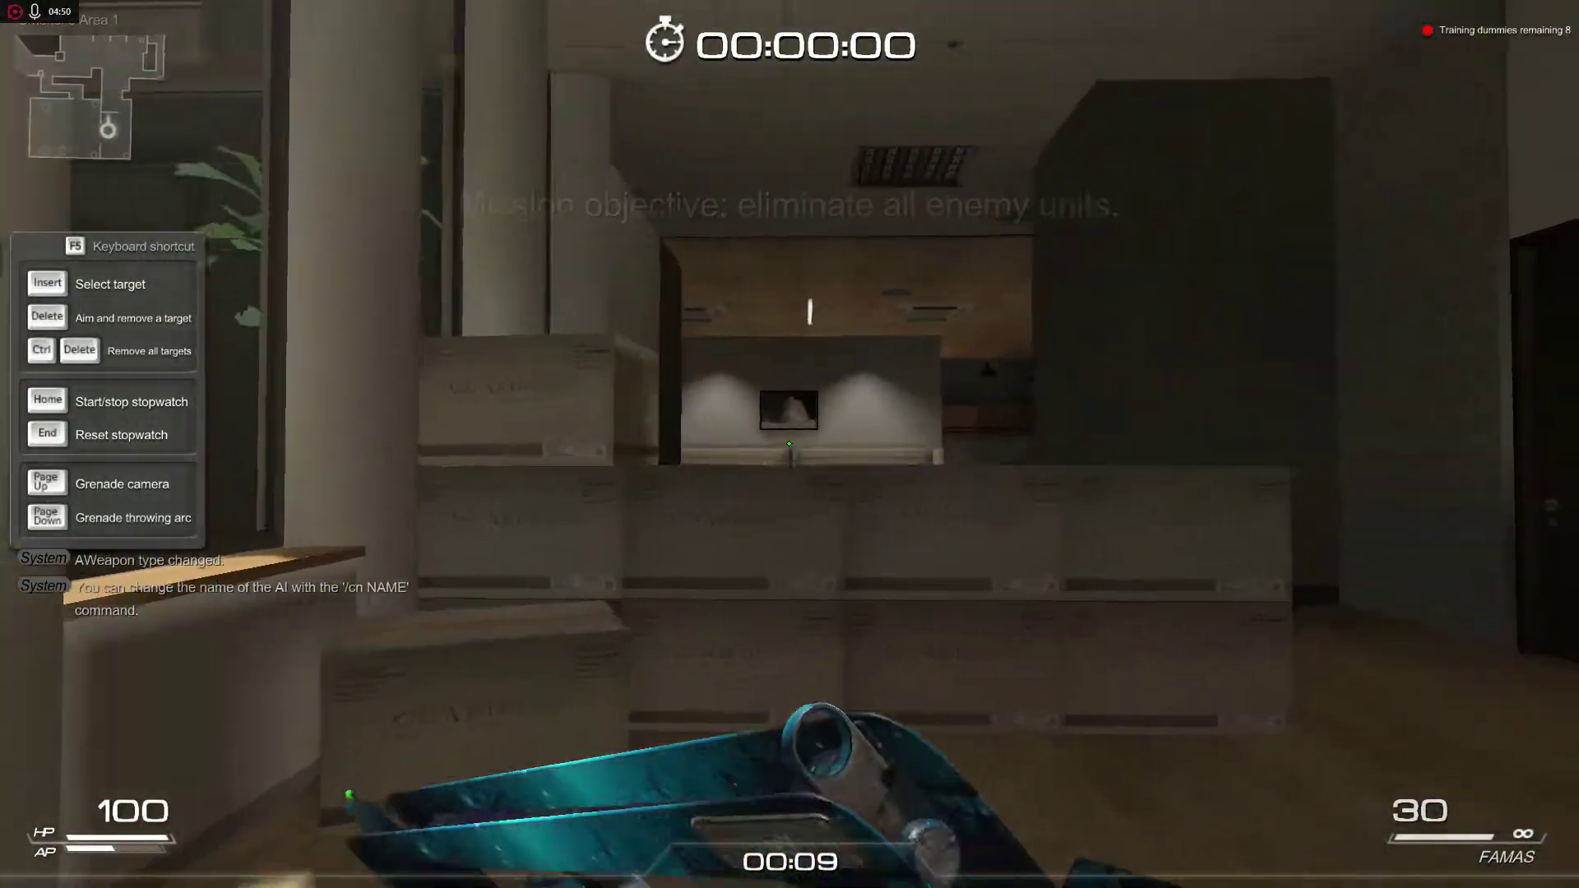
key("w")
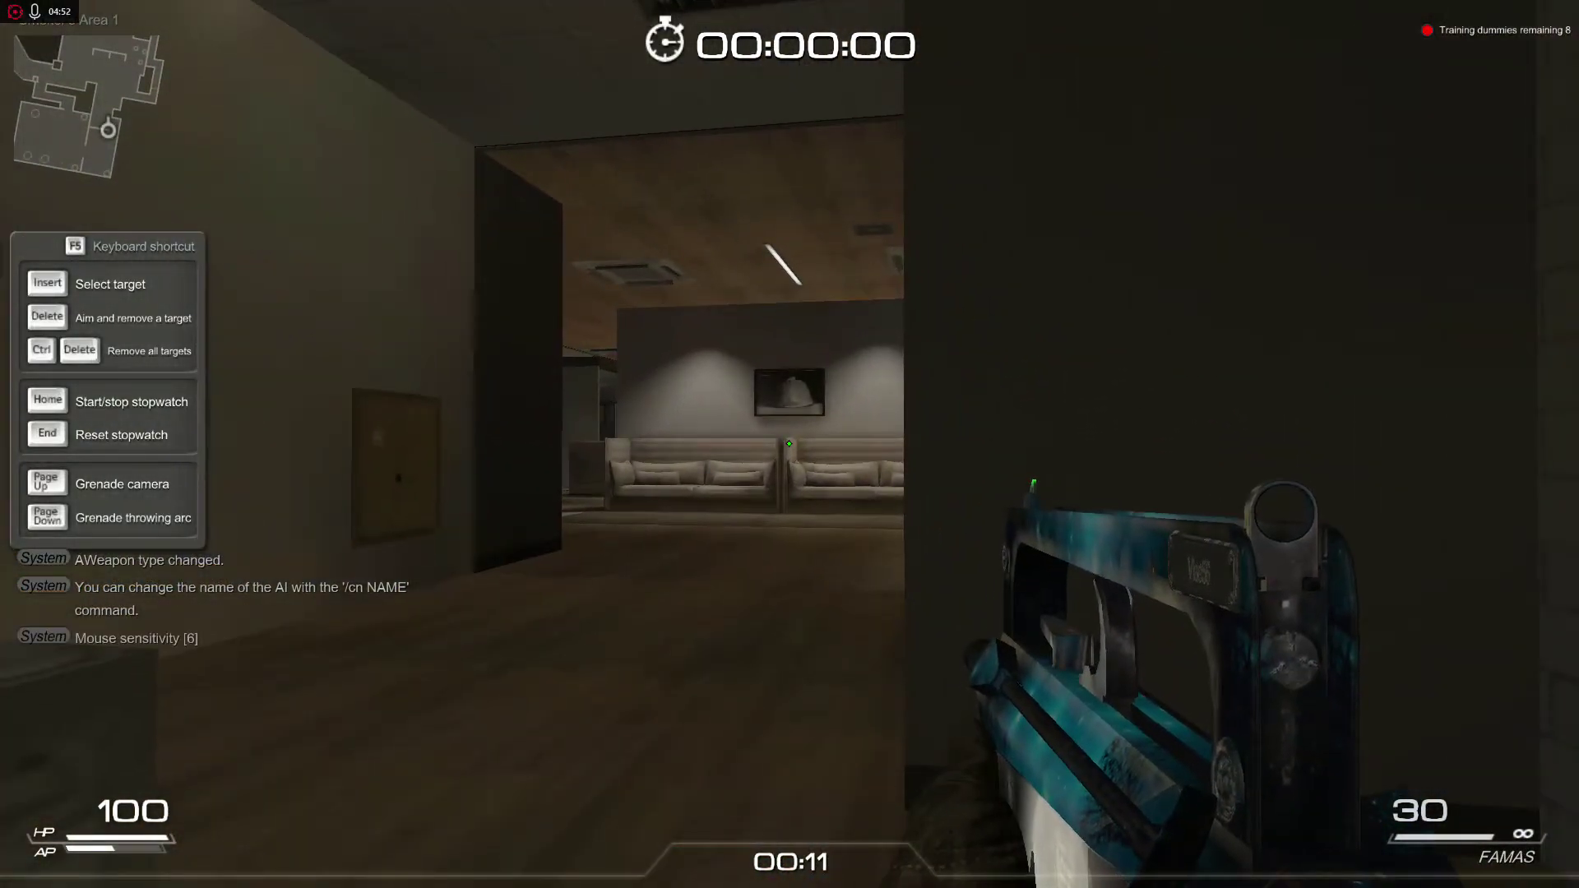
key("w")
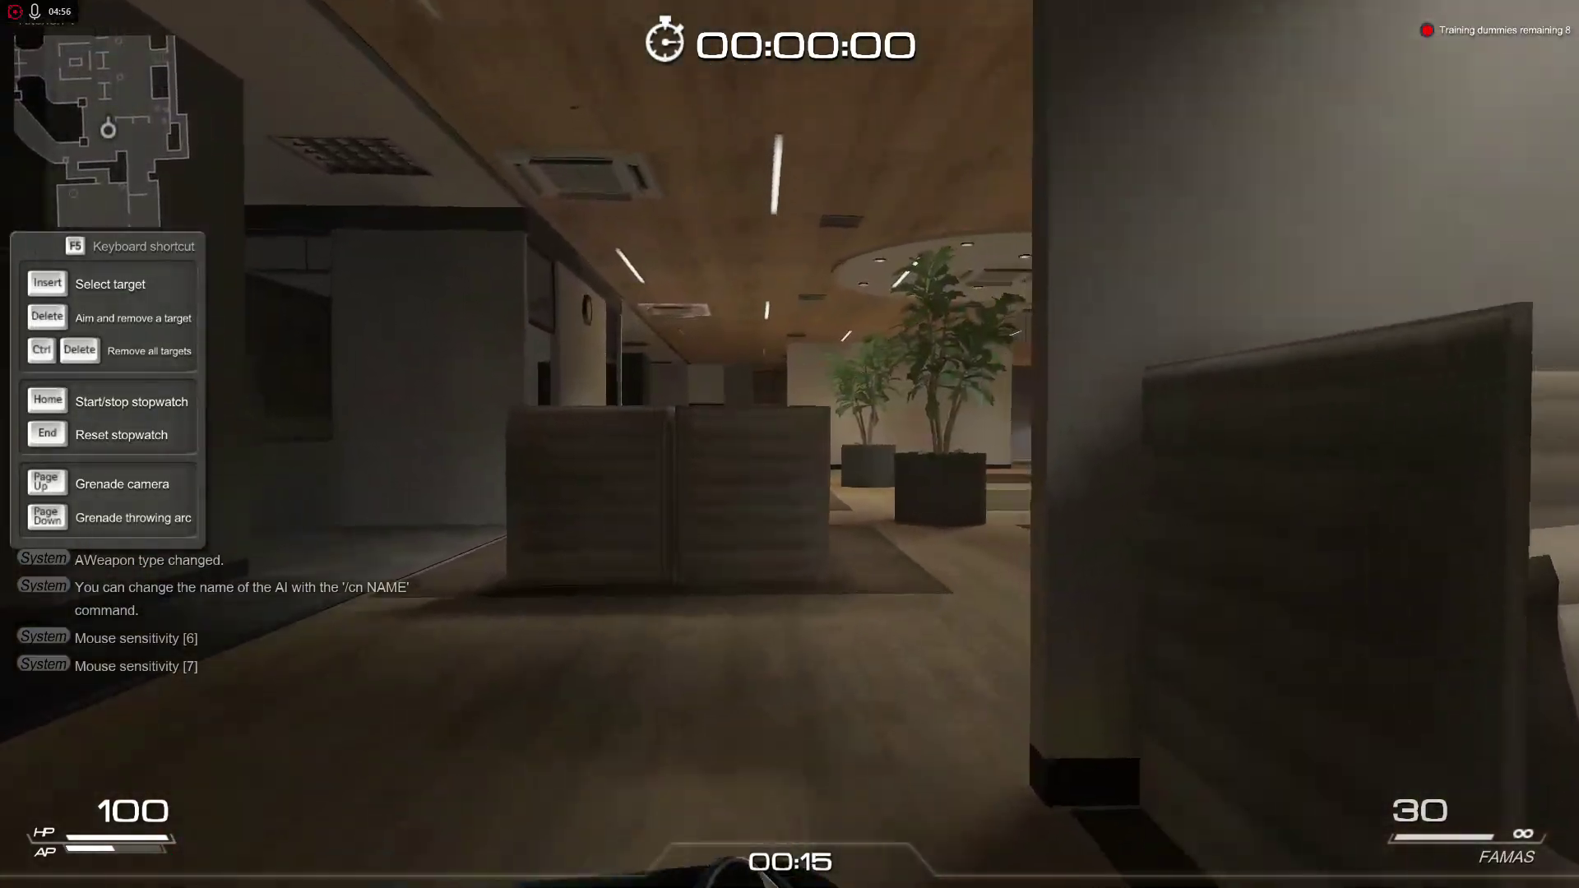
key("w")
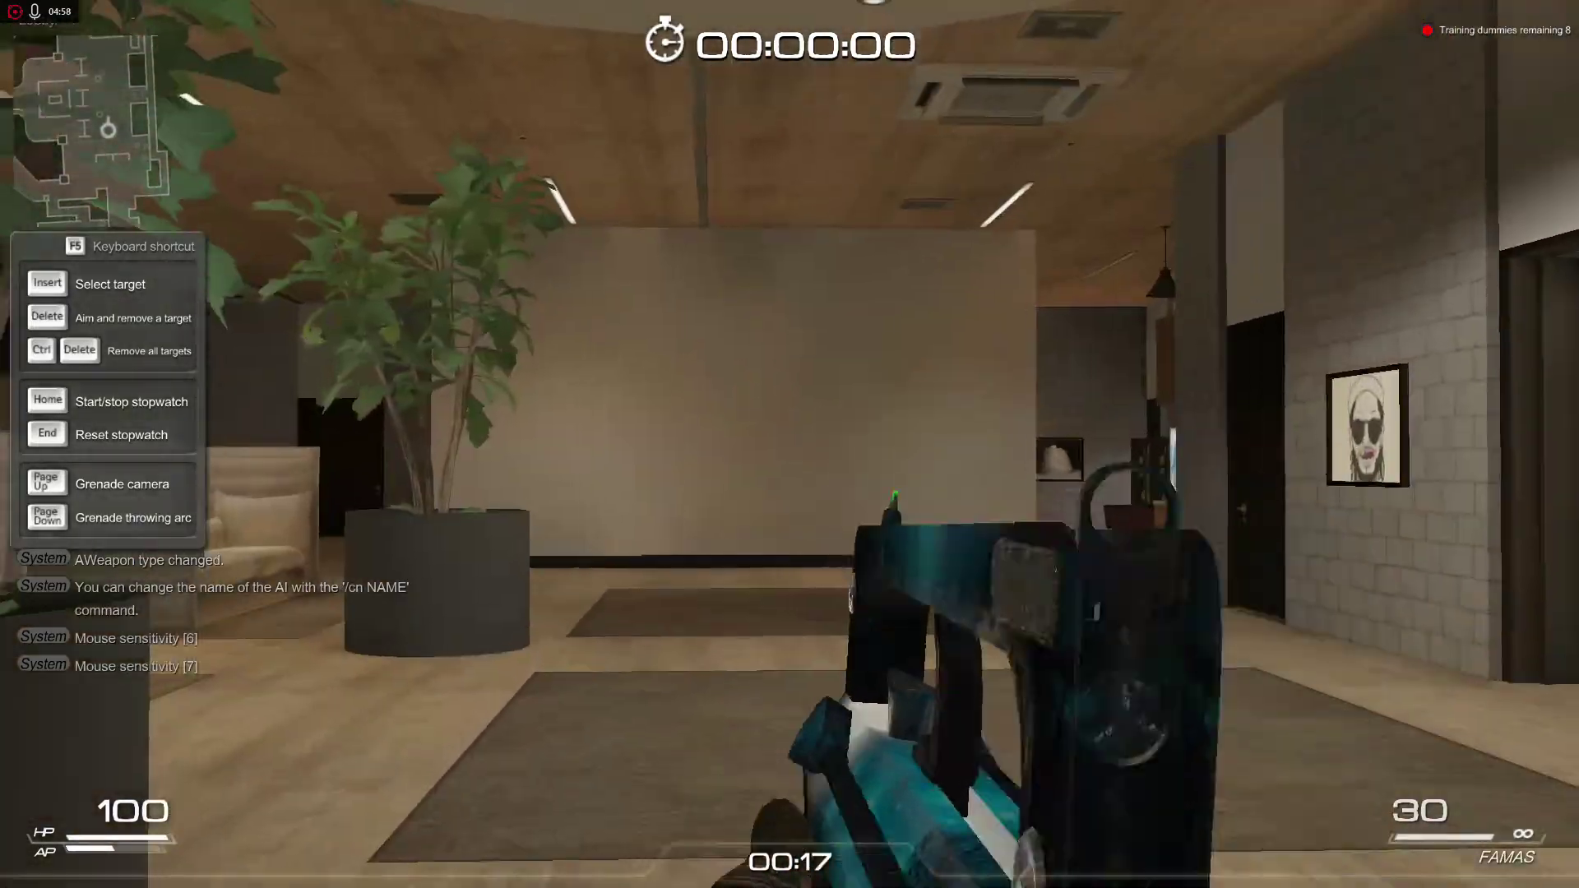
key("w")
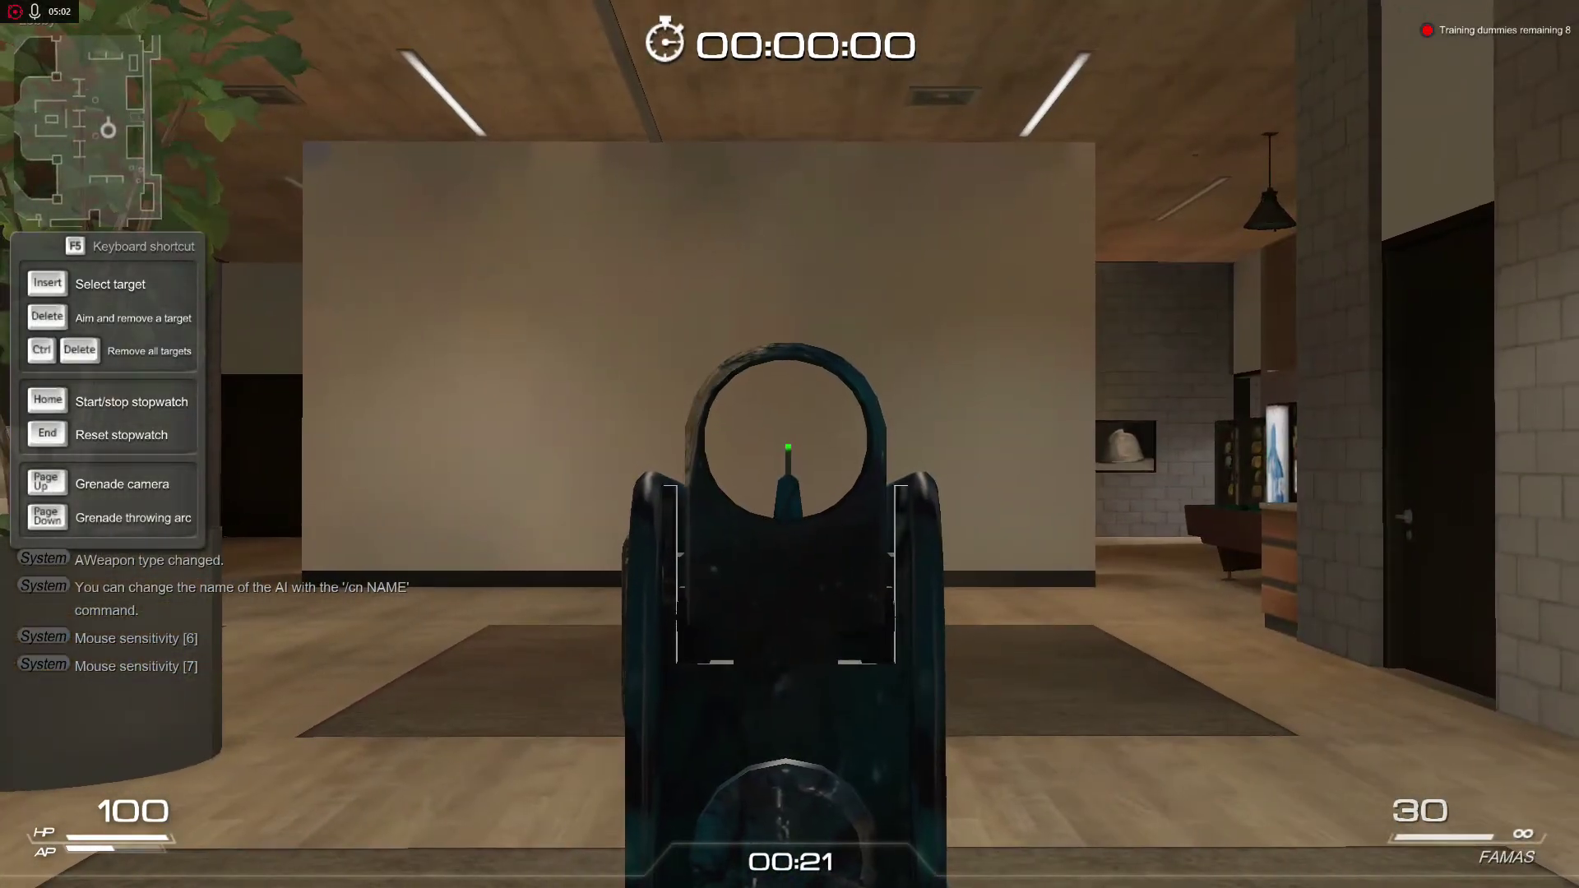
Fire the FAMAS at the blank wall in several bursts, adjusting the position and aiming down the sights in between.
left_click_drag(789, 444, 789, 444)
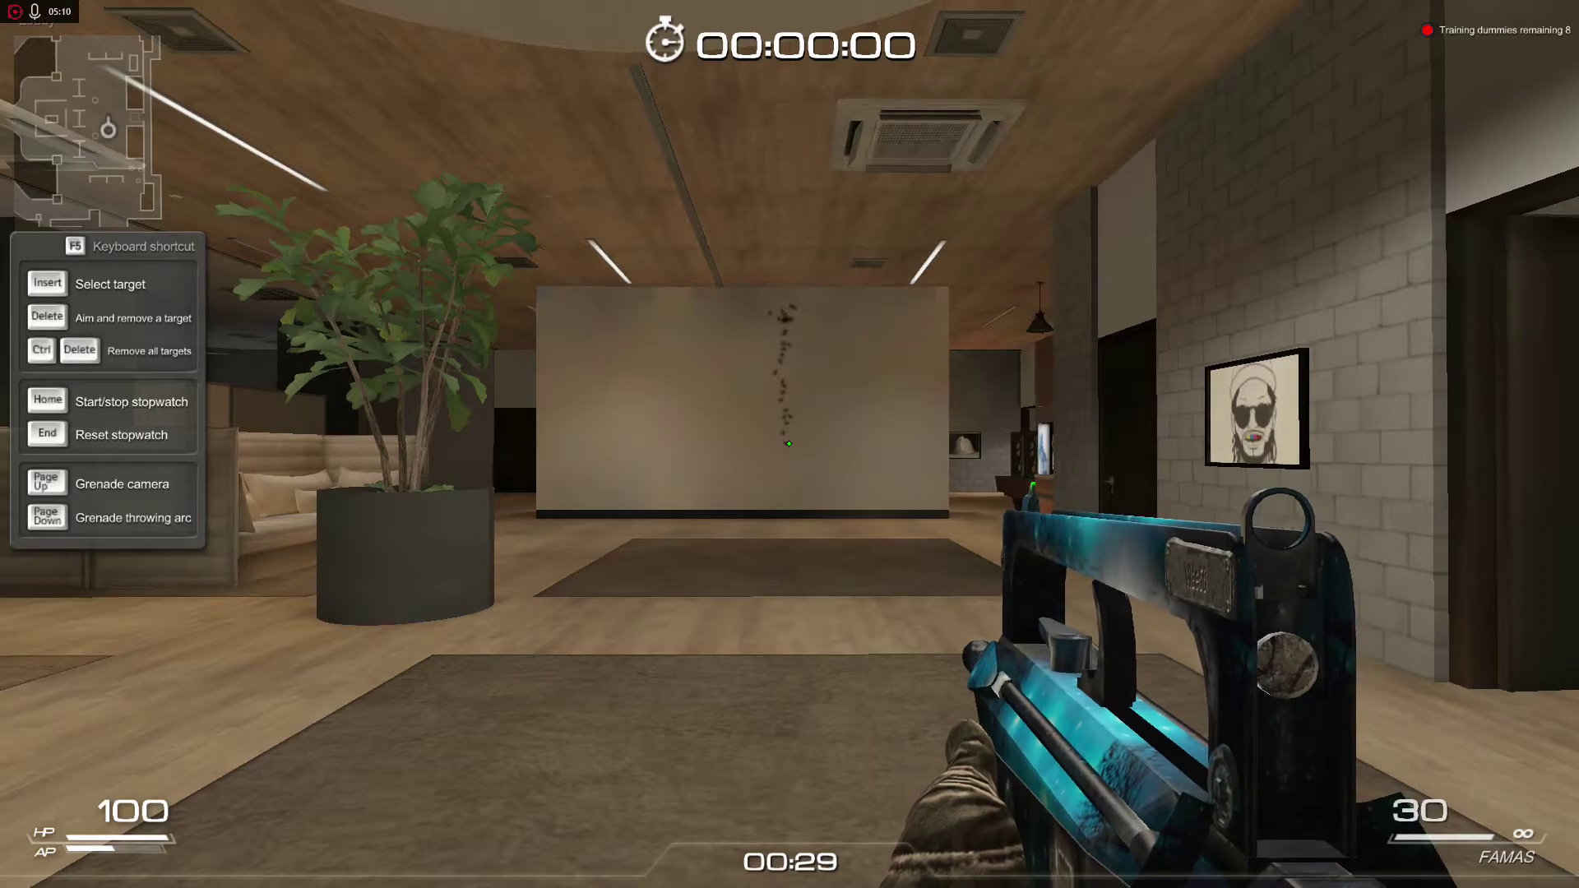
key("d")
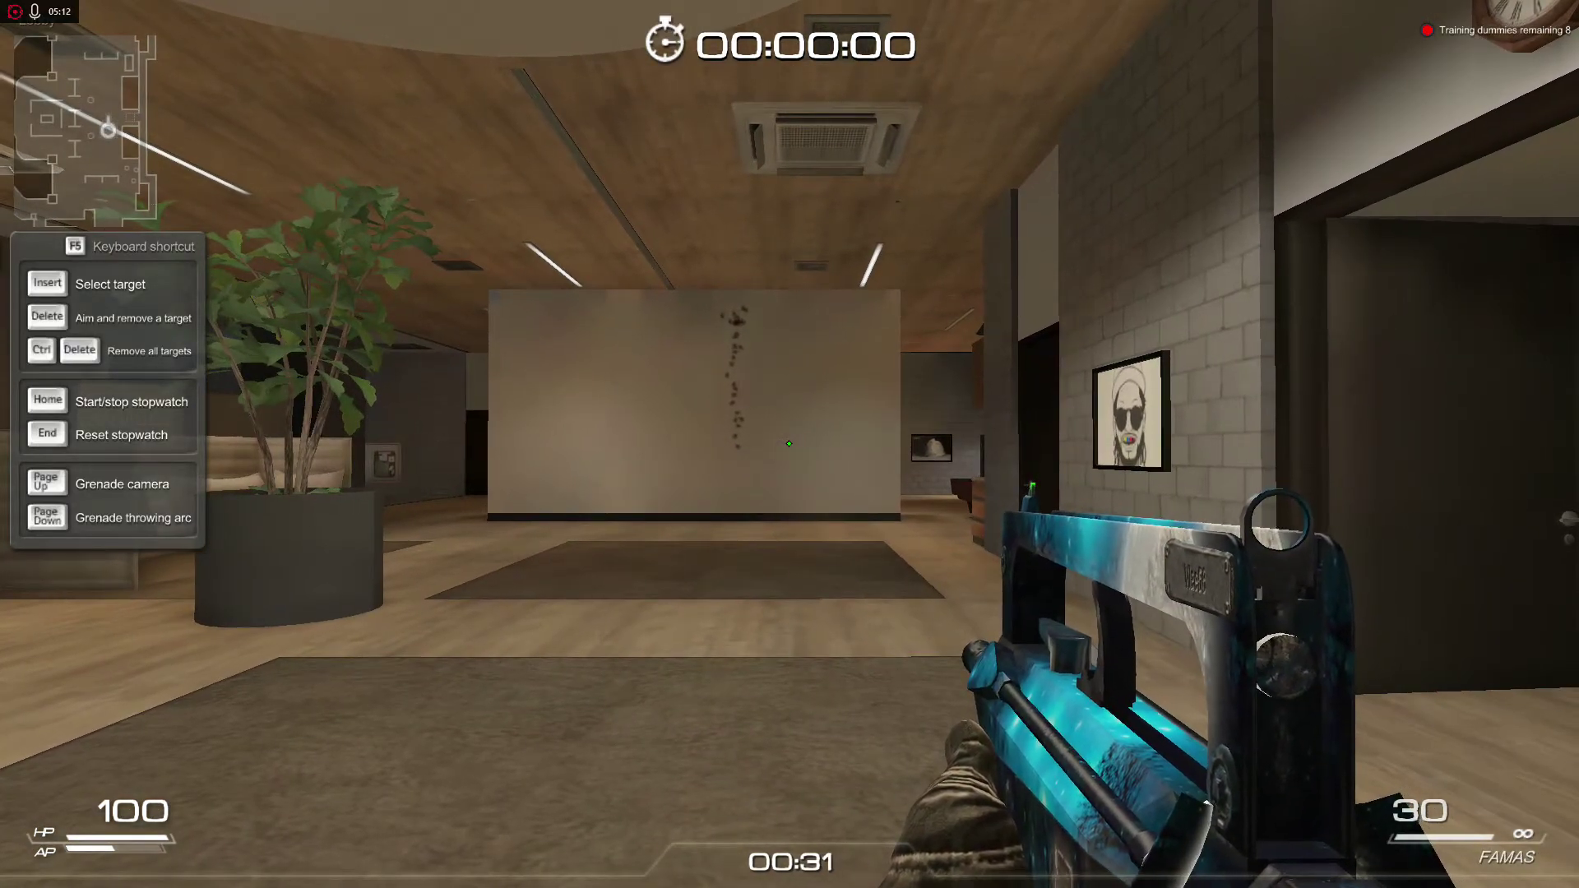
key("w")
right_click(789, 444)
left_click_drag(789, 444, 789, 444)
right_click(790, 444)
key("s")
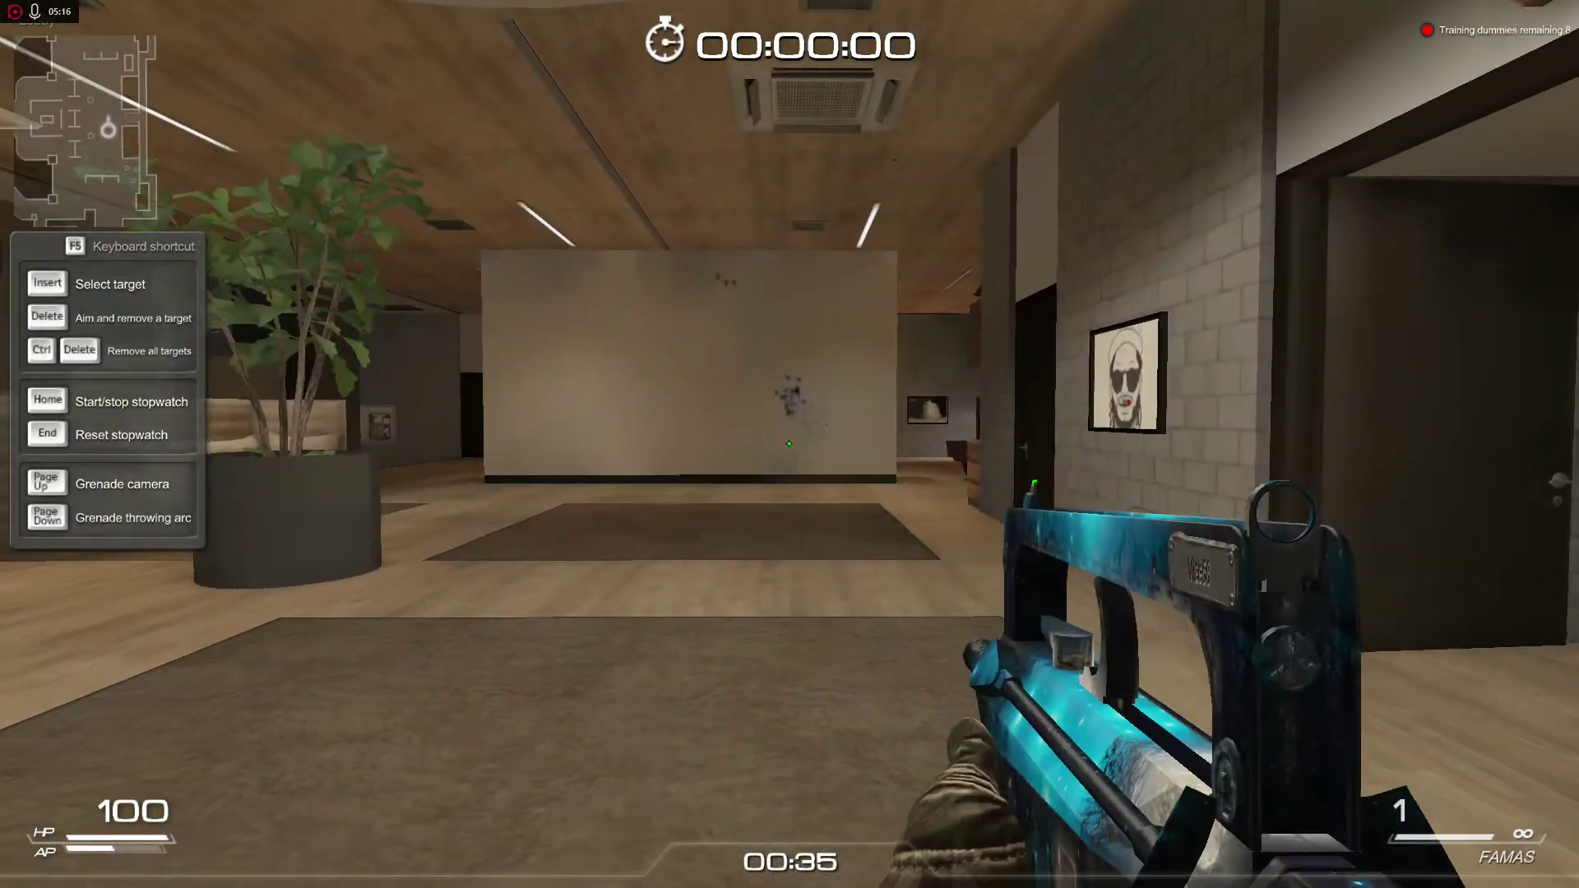
left_click(790, 444)
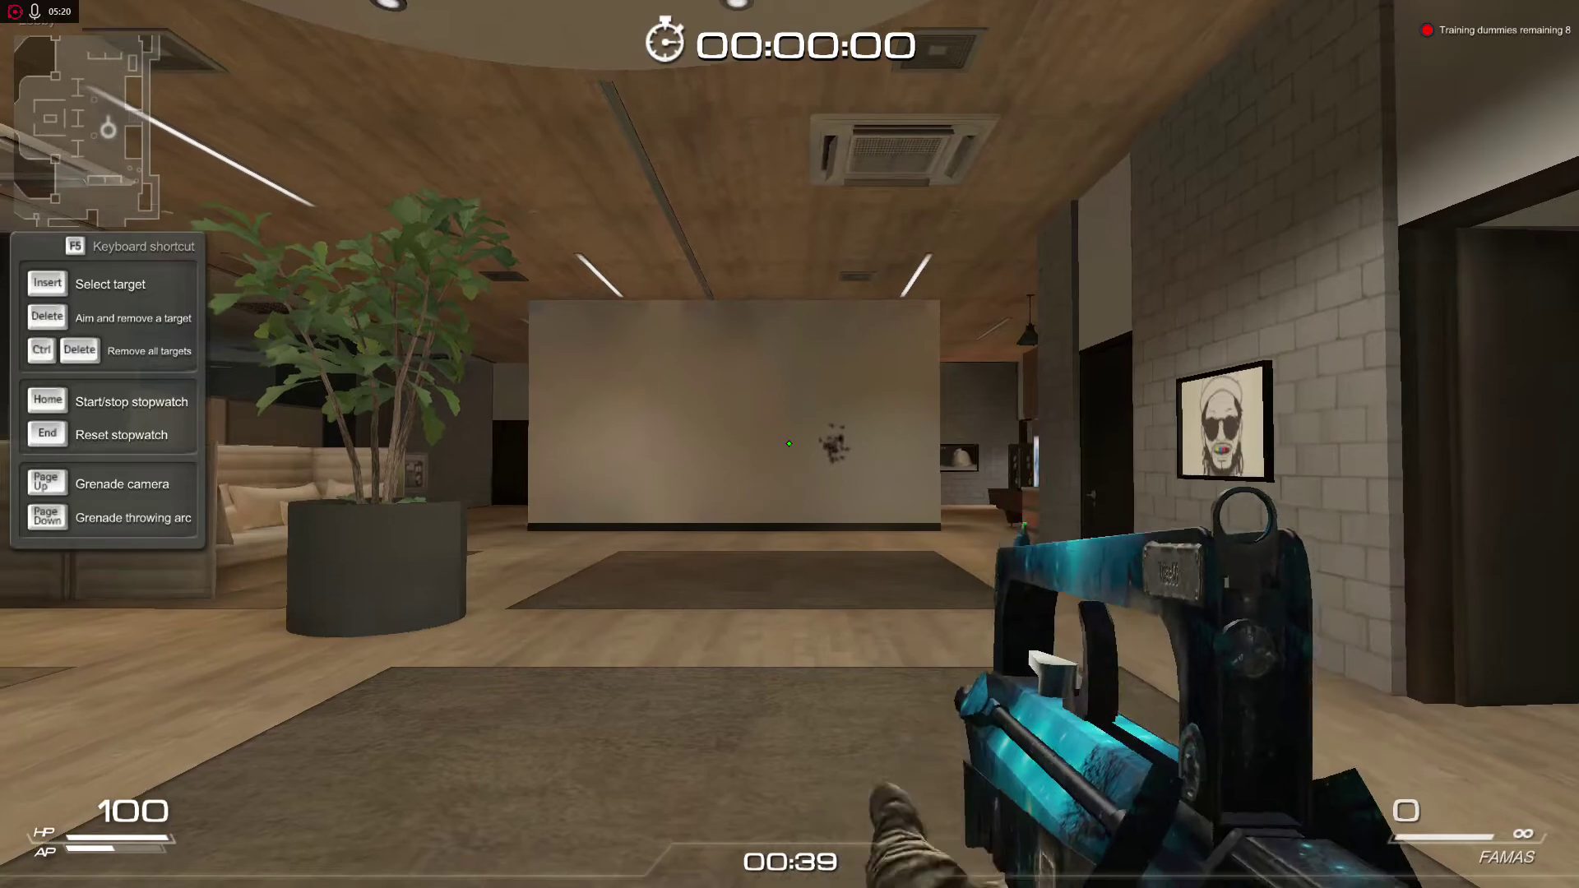
Shift sideways in the hall and fire the FAMAS at a clean area of the blank wall while aiming down the sights.
key("a")
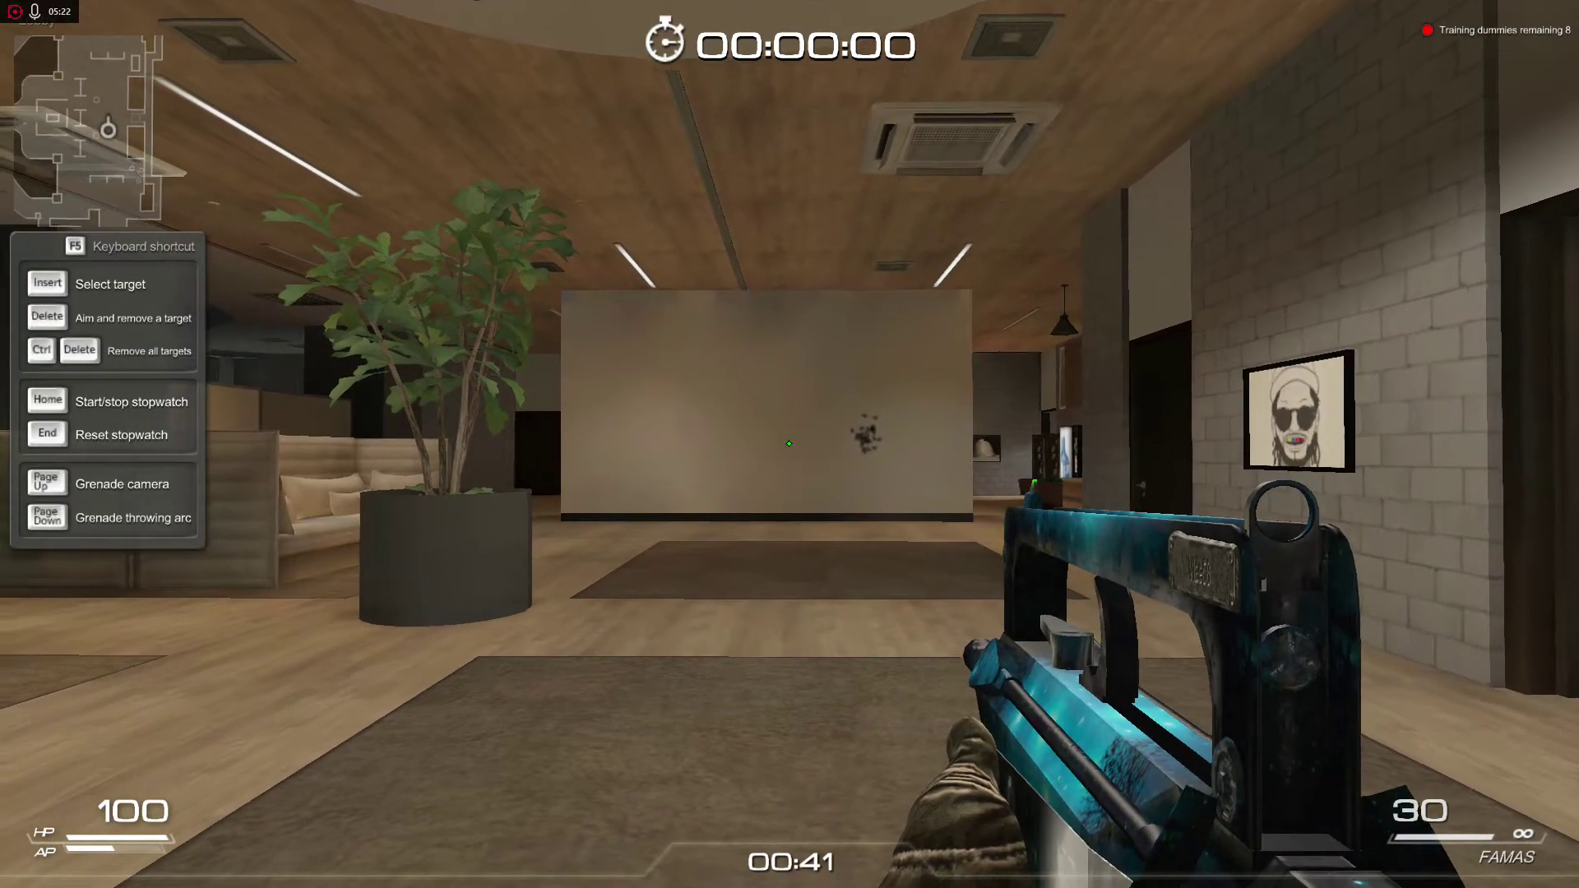
right_click(789, 444)
left_click(788, 444)
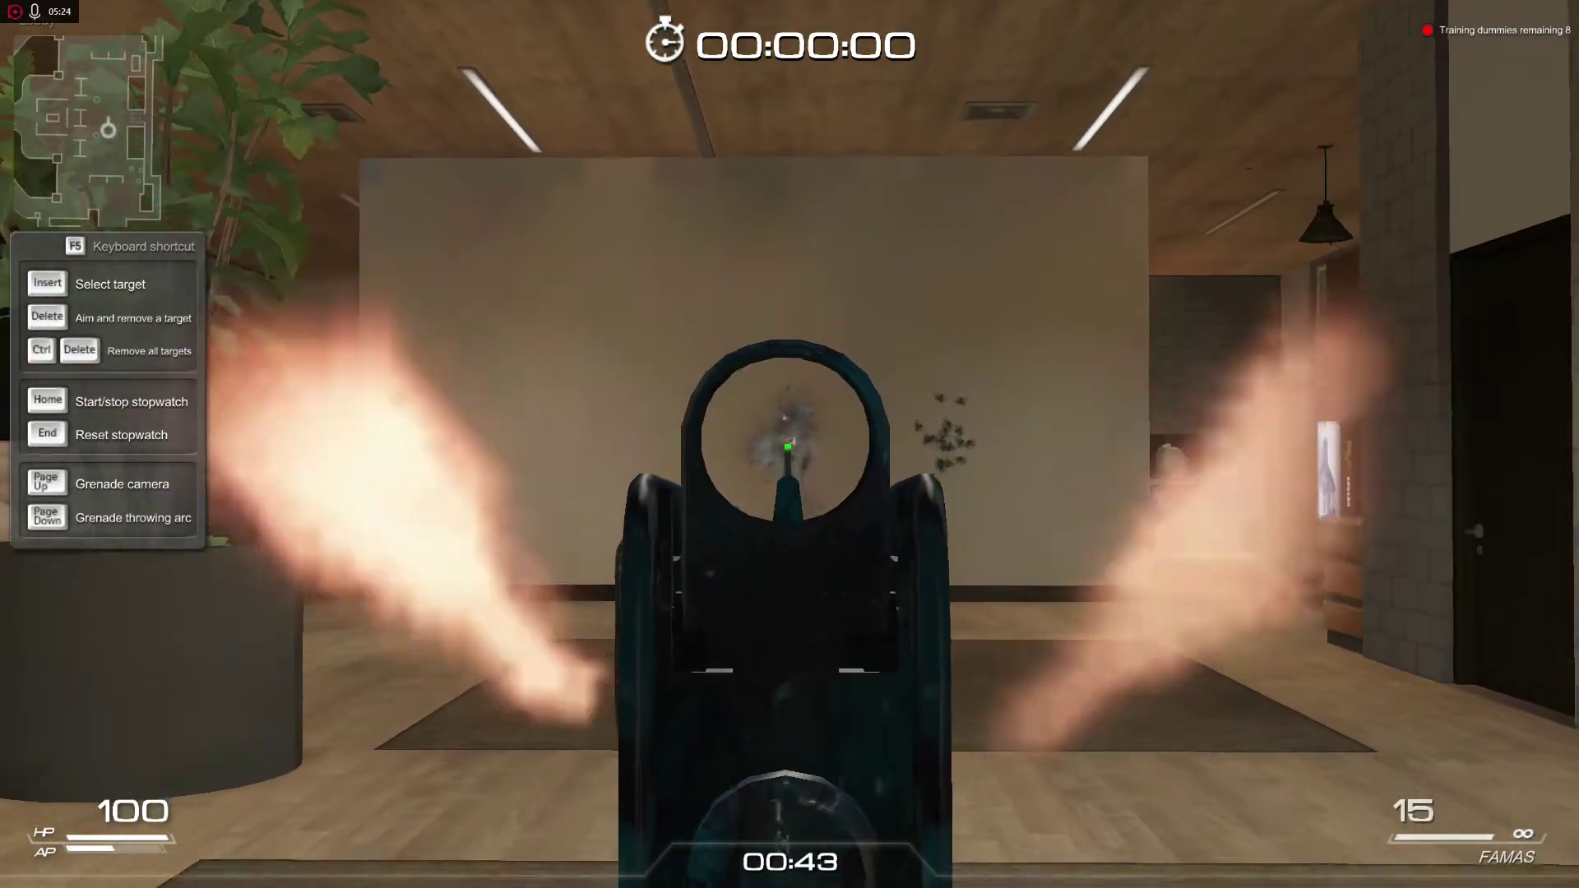
left_click(788, 444)
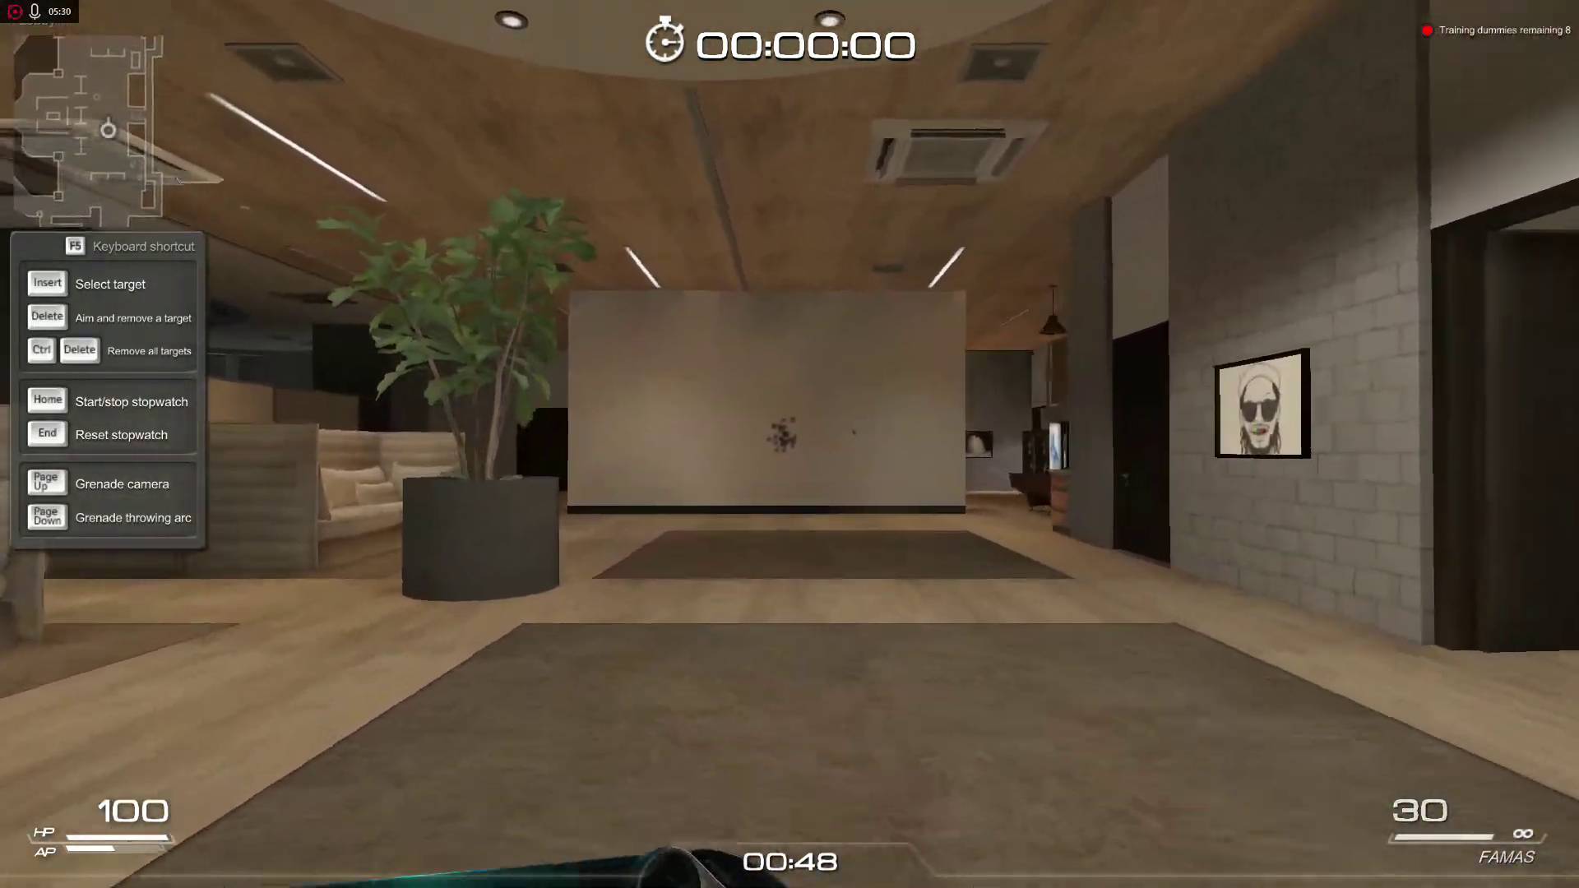
Fire another aimed FAMAS burst beside the existing bullet marks, and shoot two rounds while moving past the wall toward the sofa side.
right_click(788, 444)
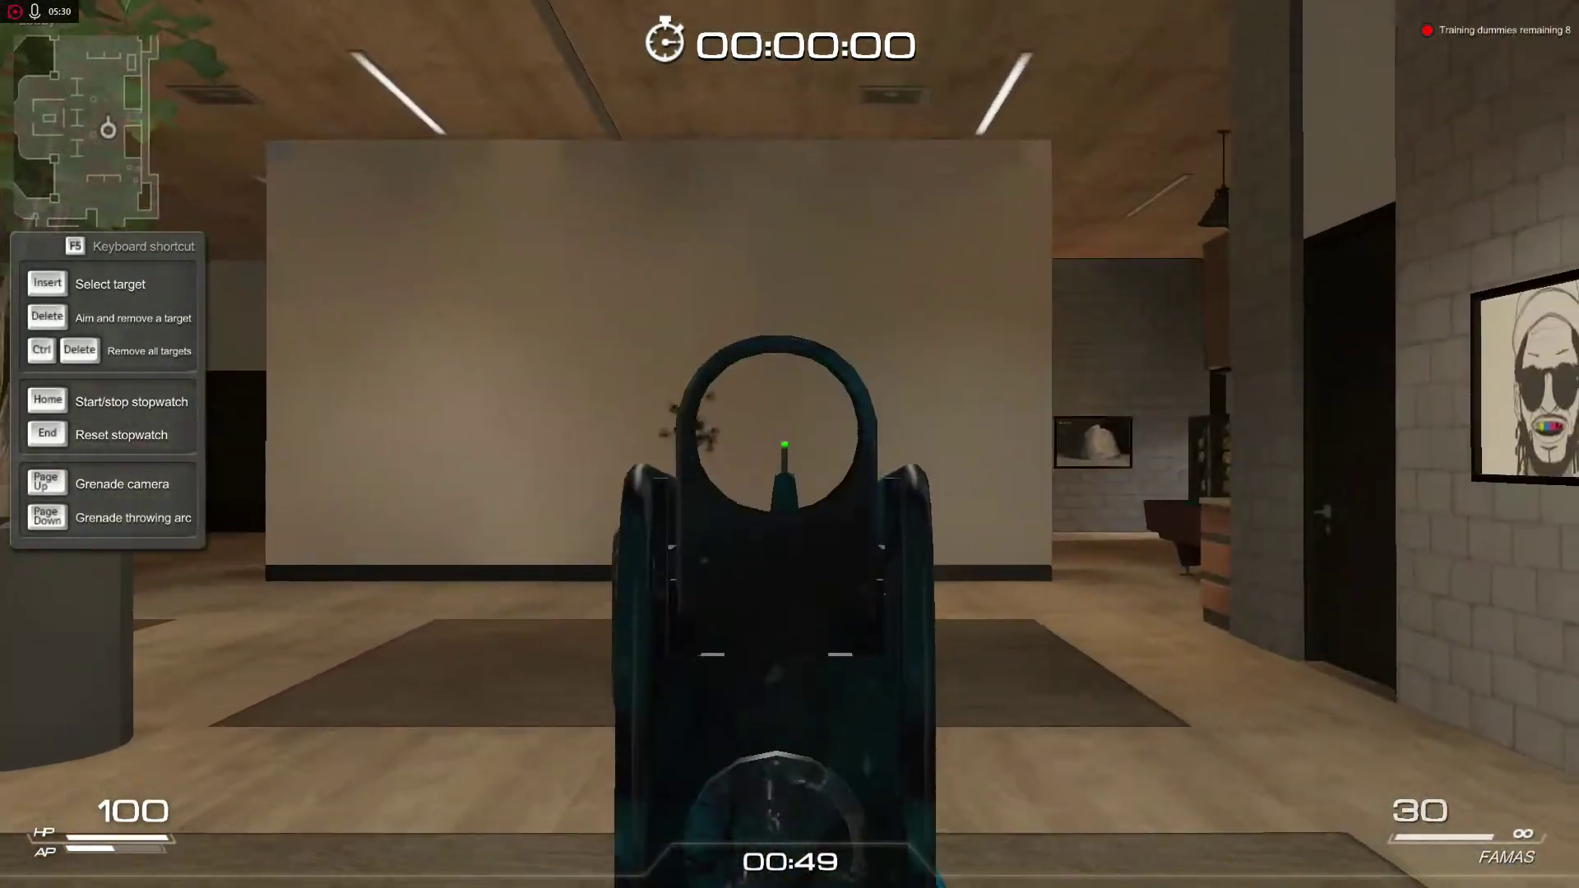
right_click(788, 444)
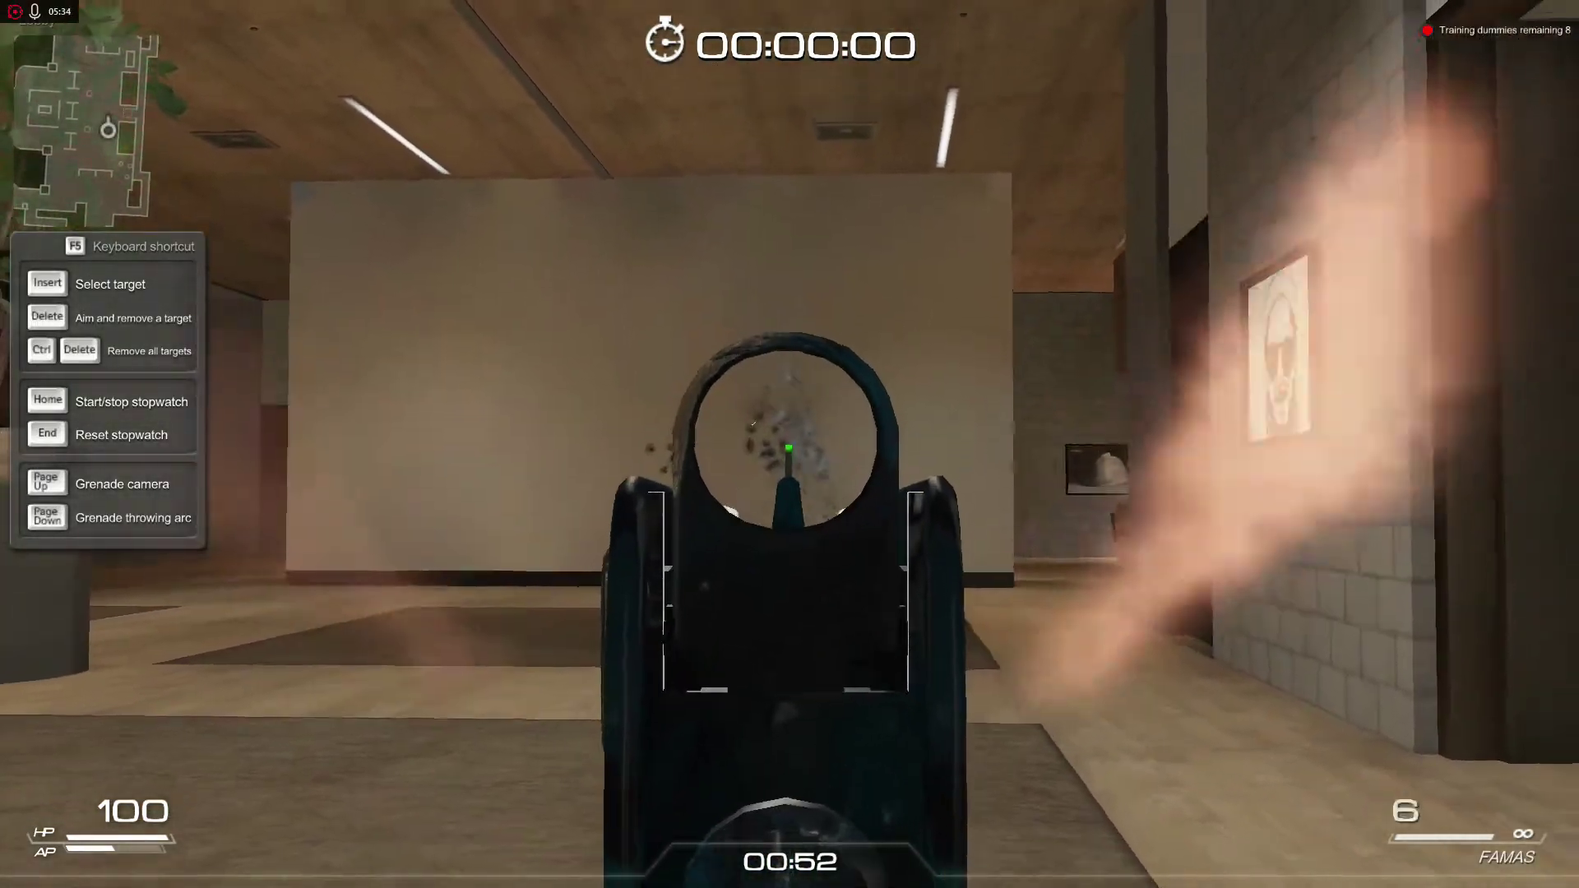
left_click(788, 444)
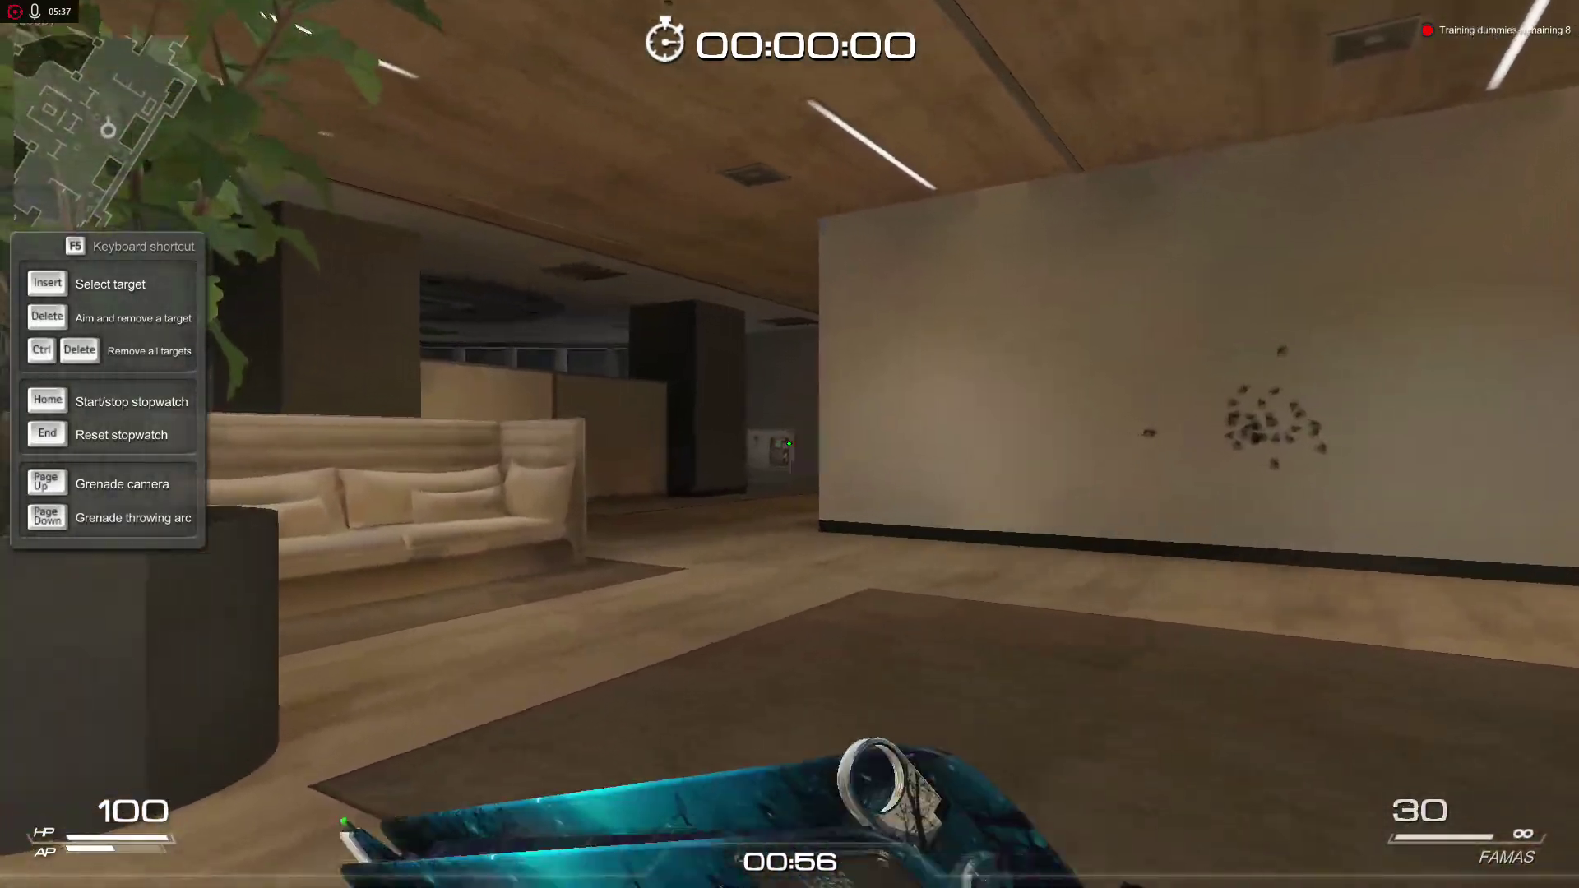
left_click(789, 444)
left_click(789, 444)
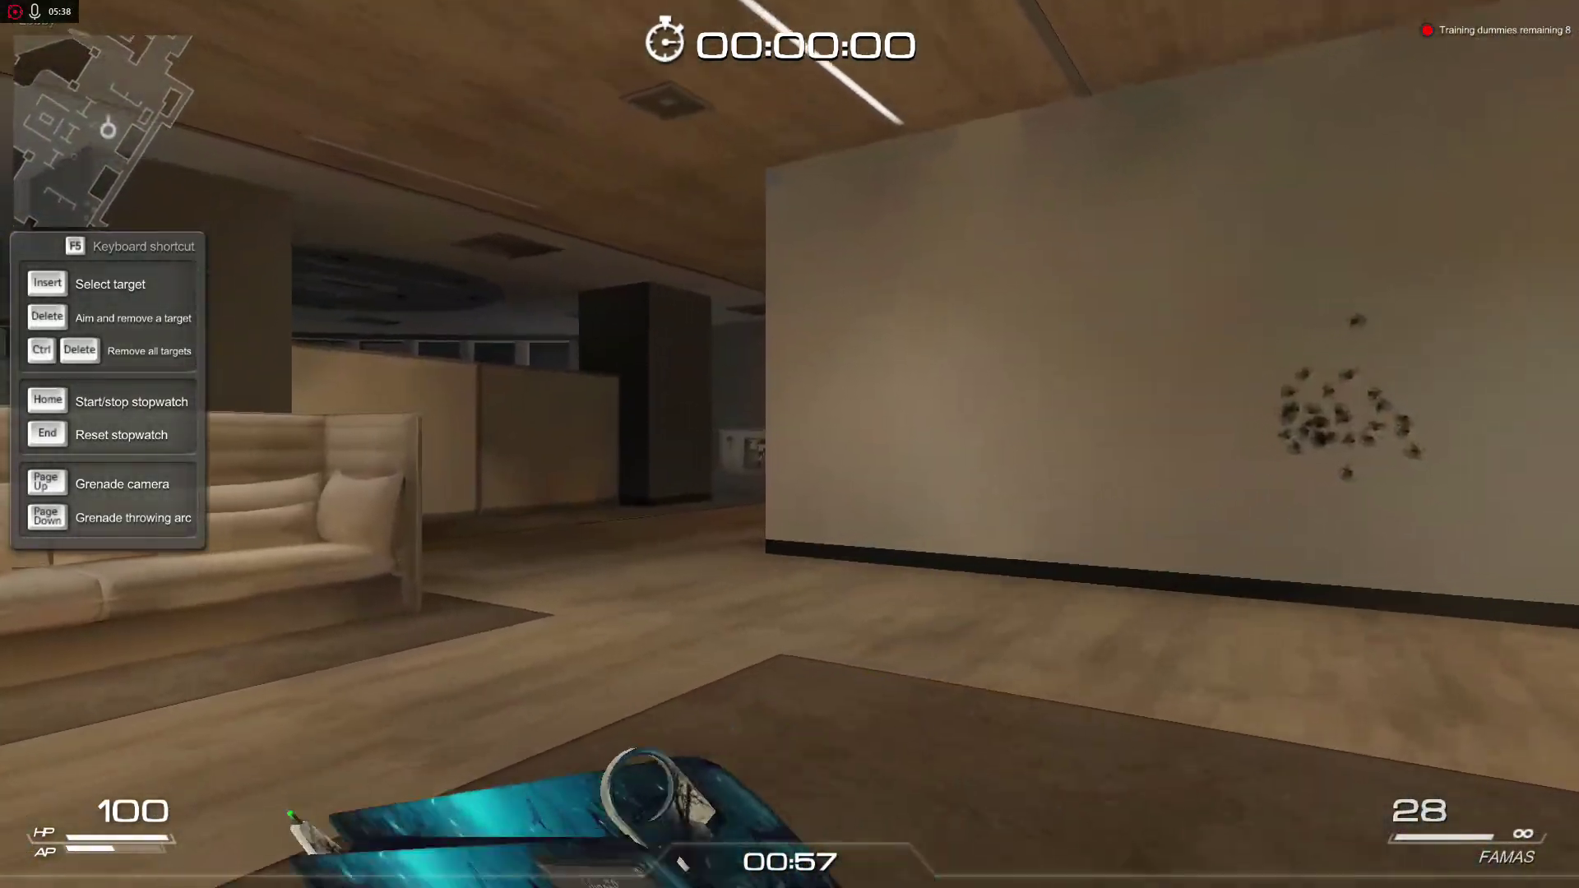